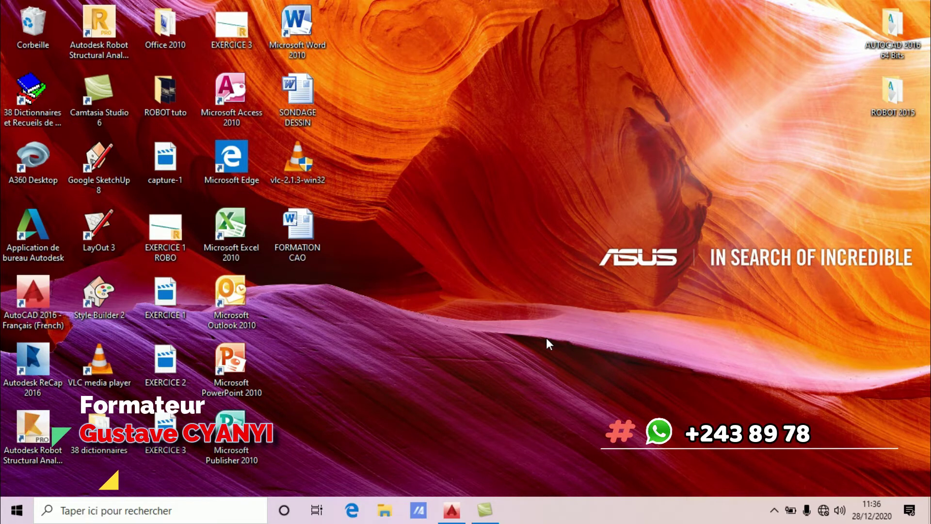
# Launch Autodesk Robot Structural Analysis Professional 2019 from the desktop.
pyautogui.doubleClick(104, 27)
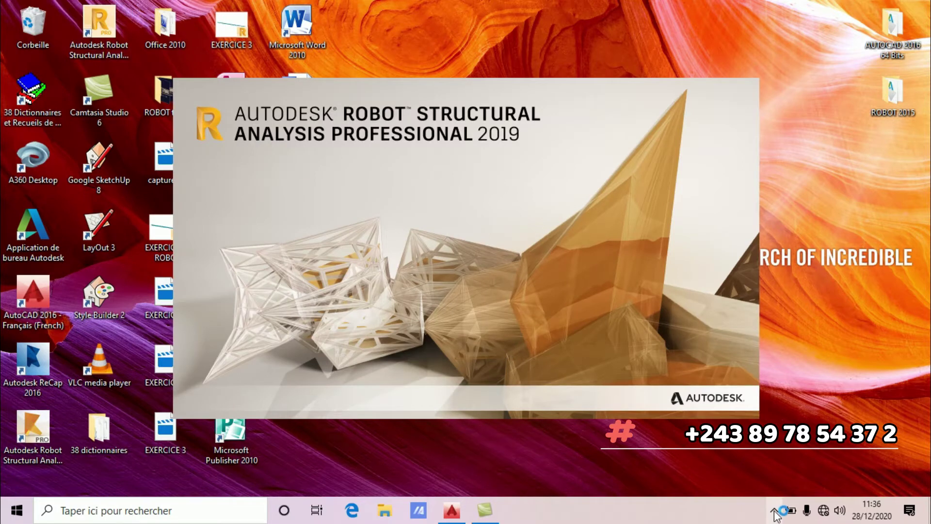
pyautogui.click(775, 510)
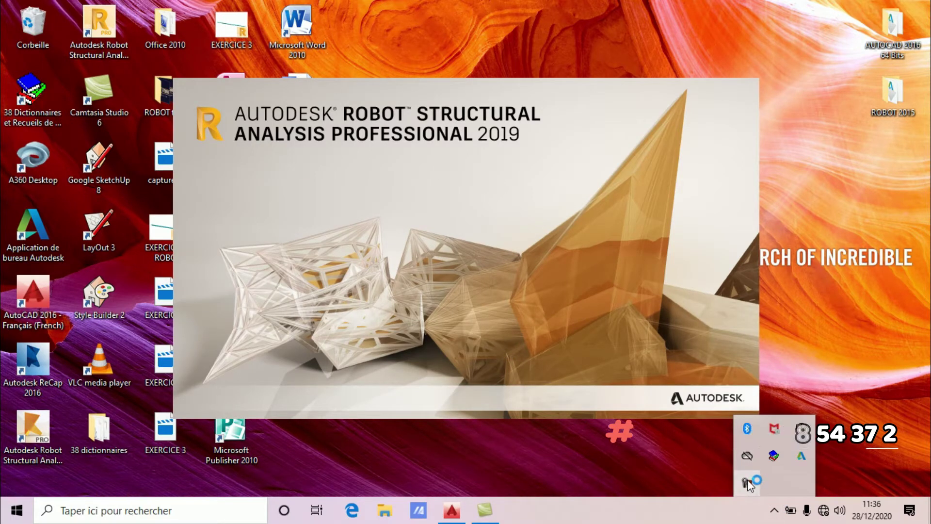
pyautogui.click(747, 481)
pyautogui.click(897, 453)
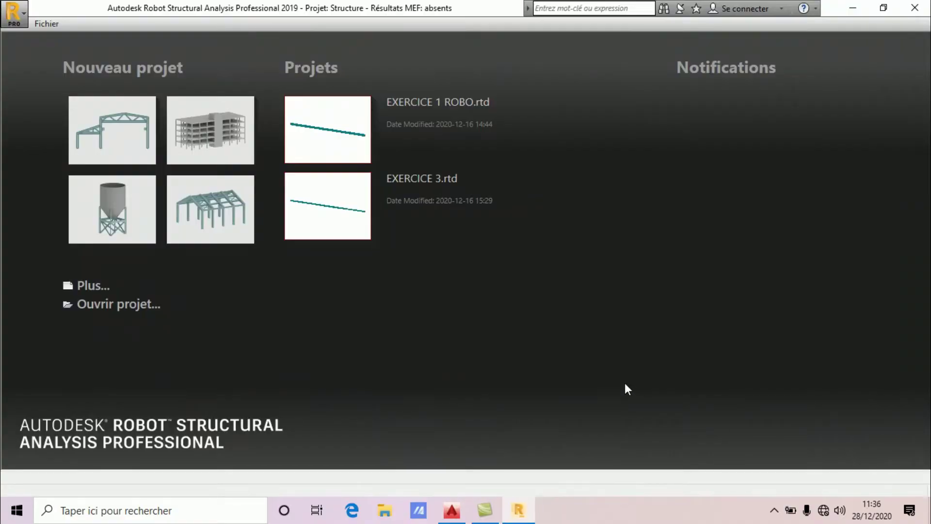
pyautogui.click(774, 509)
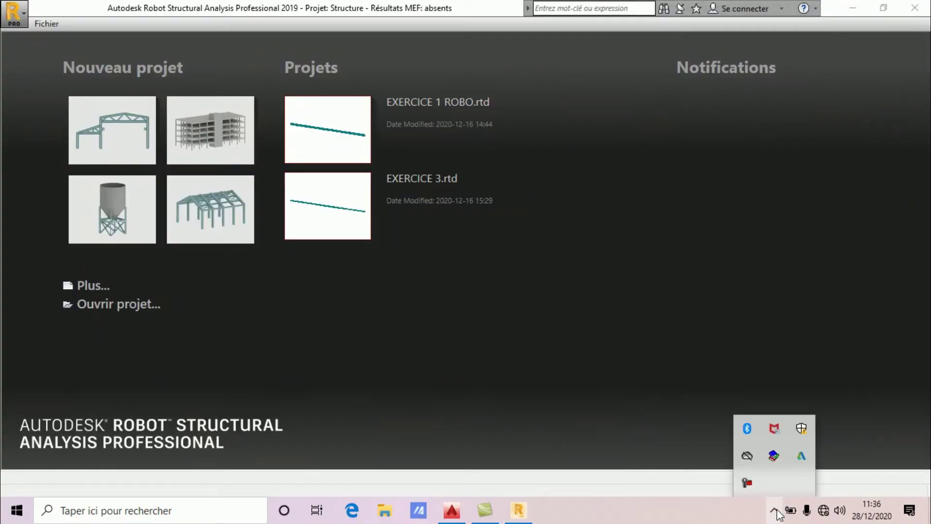
pyautogui.click(665, 486)
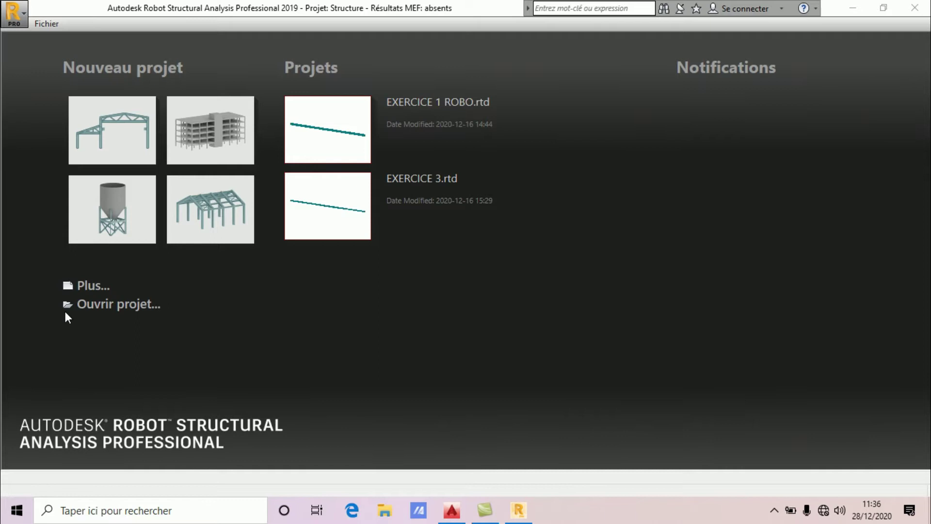
# Create a new project from the full list of structure types, choosing the shell structure shown as a silo.
pyautogui.click(86, 290)
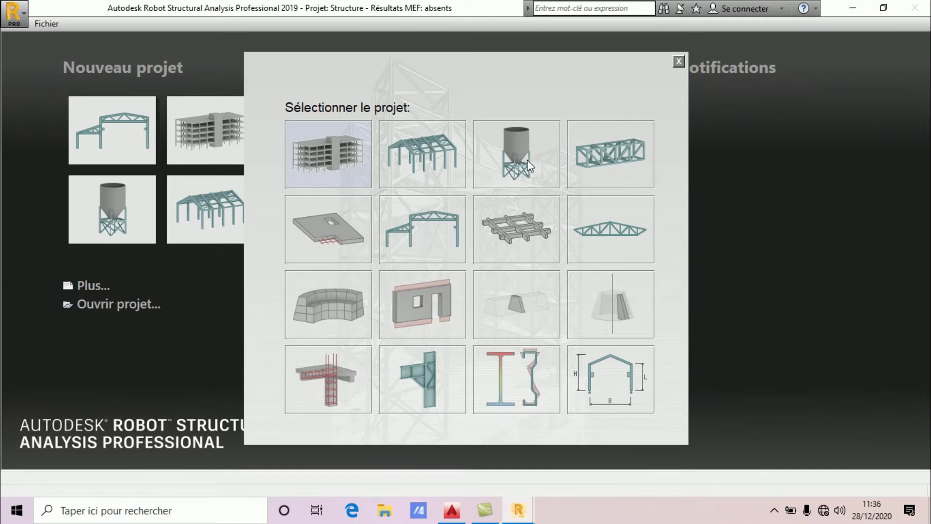
pyautogui.click(526, 160)
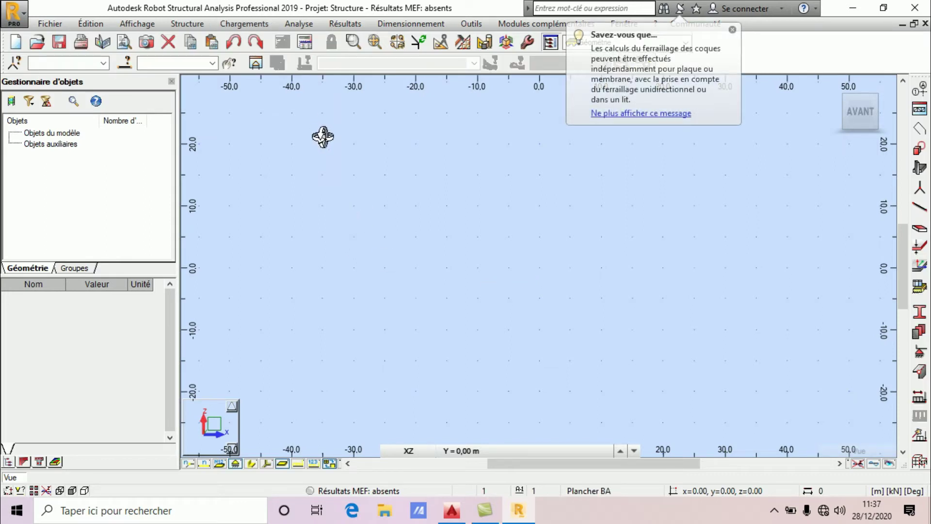
pyautogui.rightClick(475, 180)
pyautogui.click(475, 190)
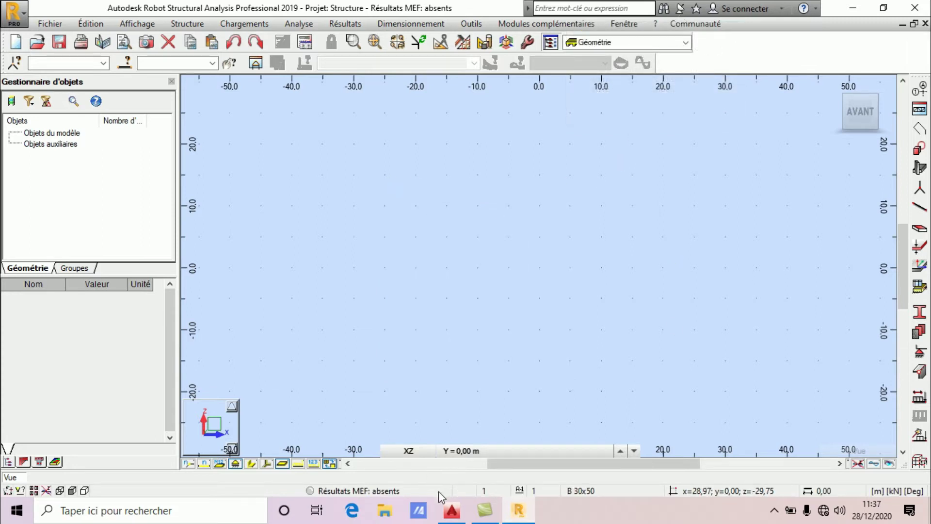
# Switch to AutoCAD, examine the column grid and section notes in EXERCICE 1 TUTO.dwg, and return to Robot.
pyautogui.click(451, 512)
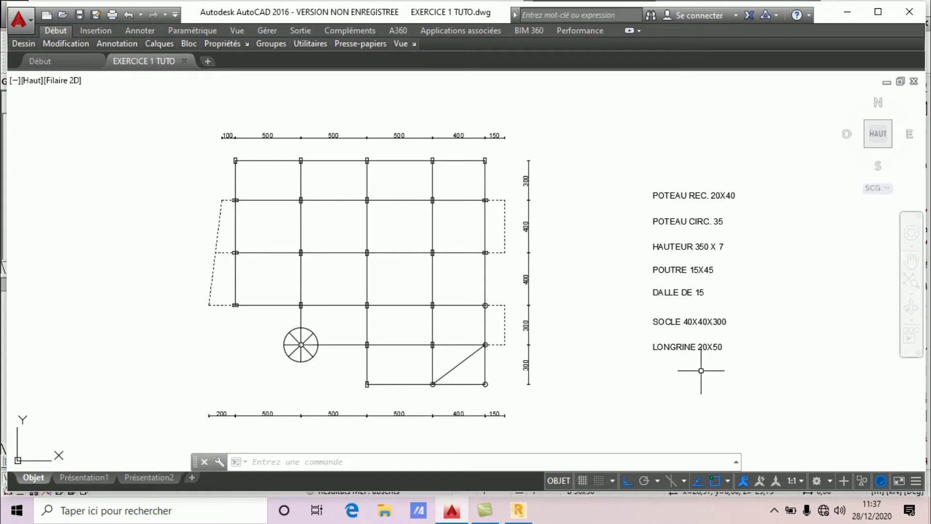
pyautogui.moveTo(526, 335); pyautogui.dragTo(551, 325, button='middle')
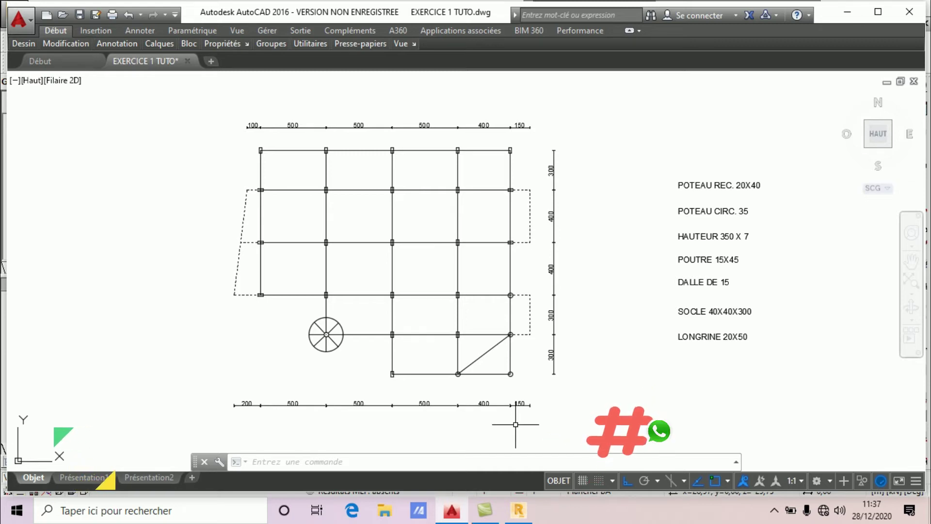
pyautogui.click(518, 510)
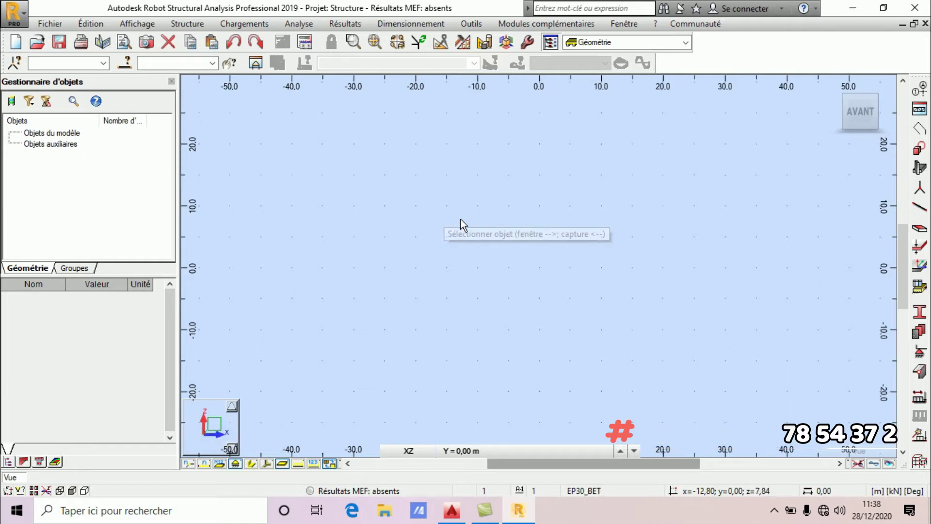
# Set the section dimensions in the job preferences to centimetres with no decimals and accept the preferences.
pyautogui.click(470, 24)
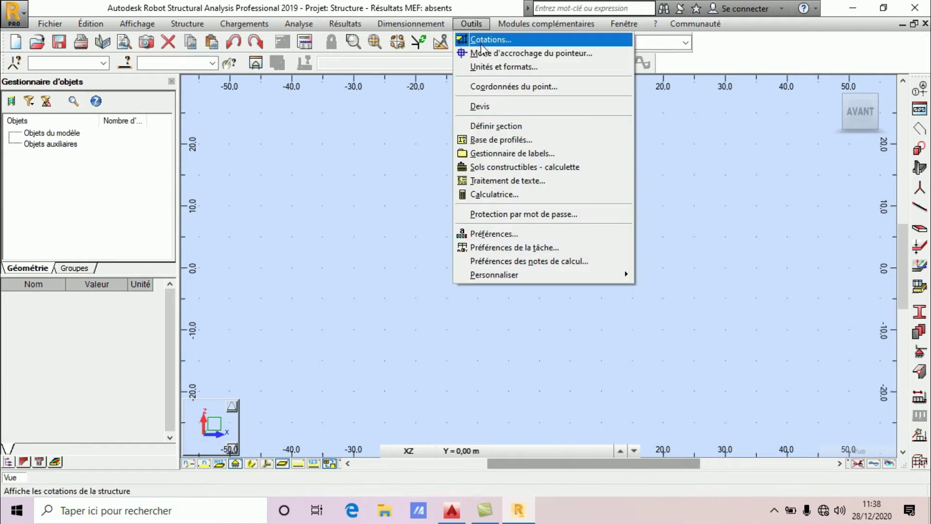
pyautogui.click(488, 68)
pyautogui.click(320, 194)
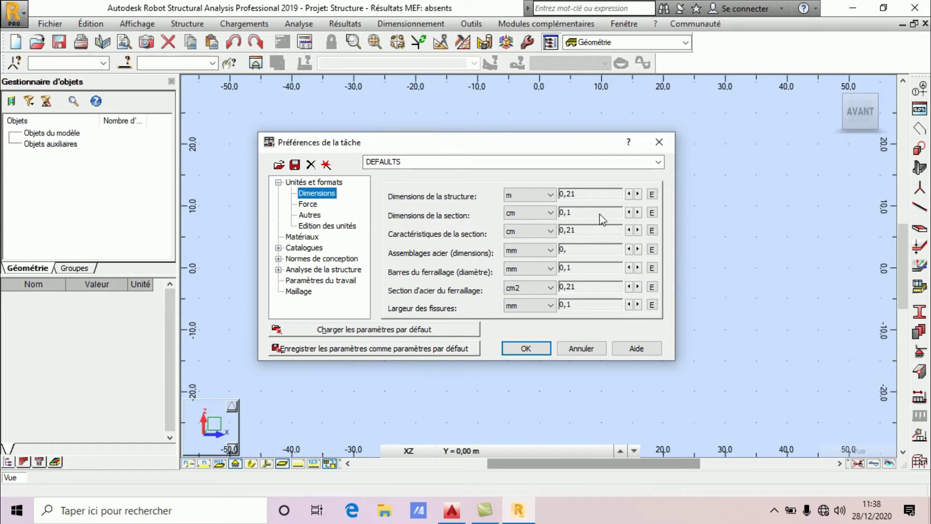
pyautogui.click(628, 212)
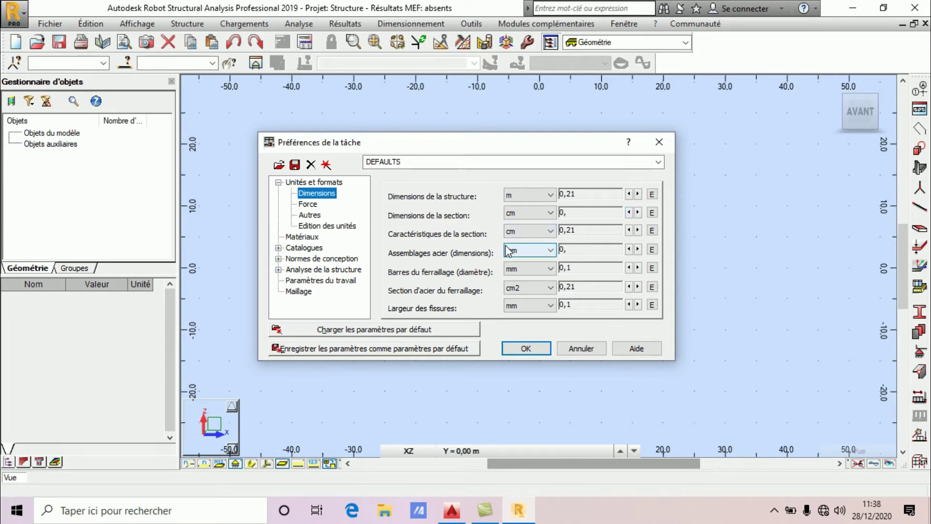
pyautogui.click(543, 348)
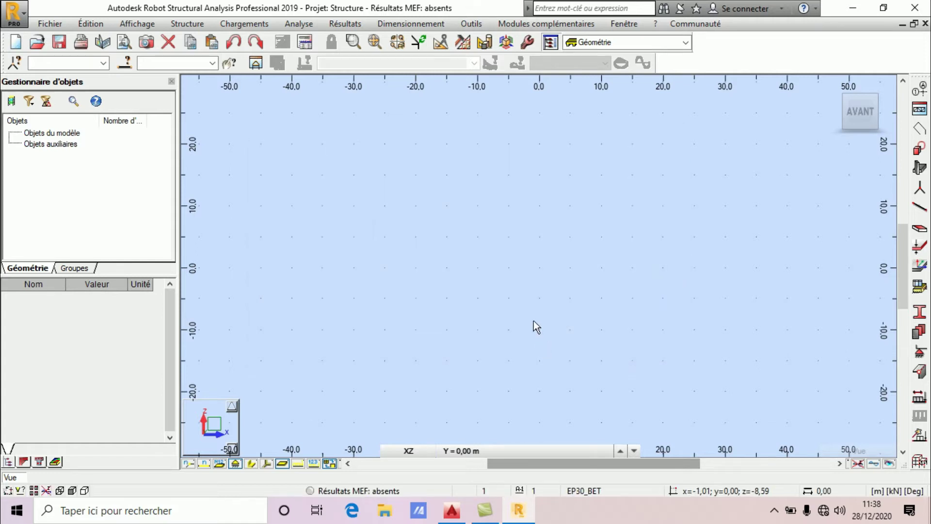
# Open the Cartesian construction lines definition and move its window slightly higher.
pyautogui.click(920, 94)
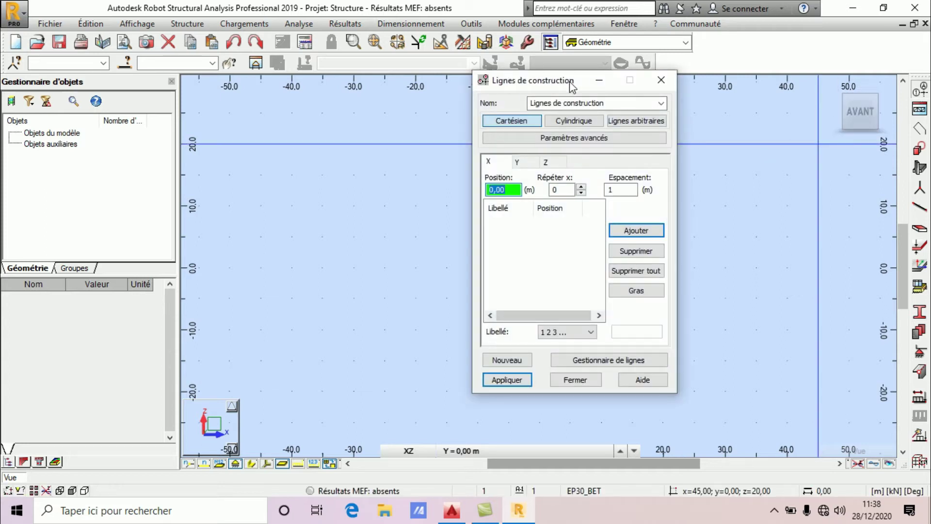
pyautogui.moveTo(571, 86); pyautogui.dragTo(577, 77)
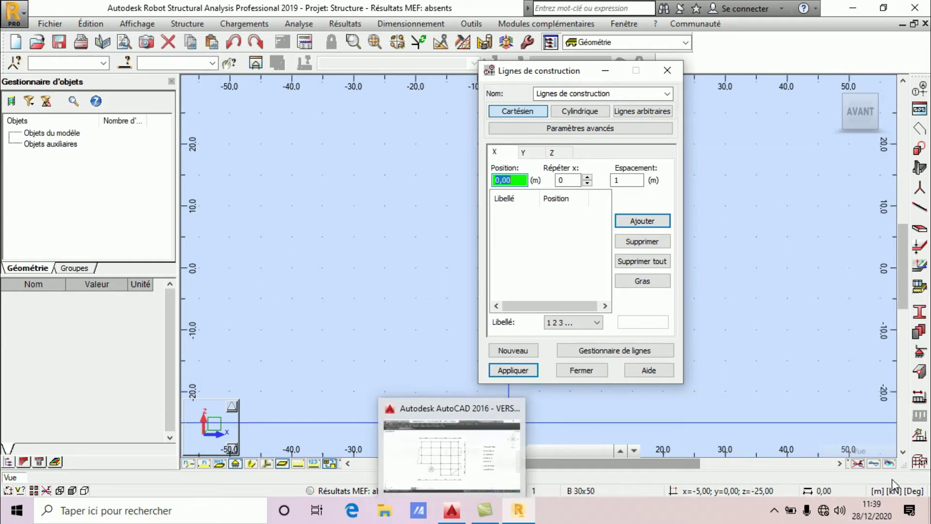
pyautogui.click(775, 512)
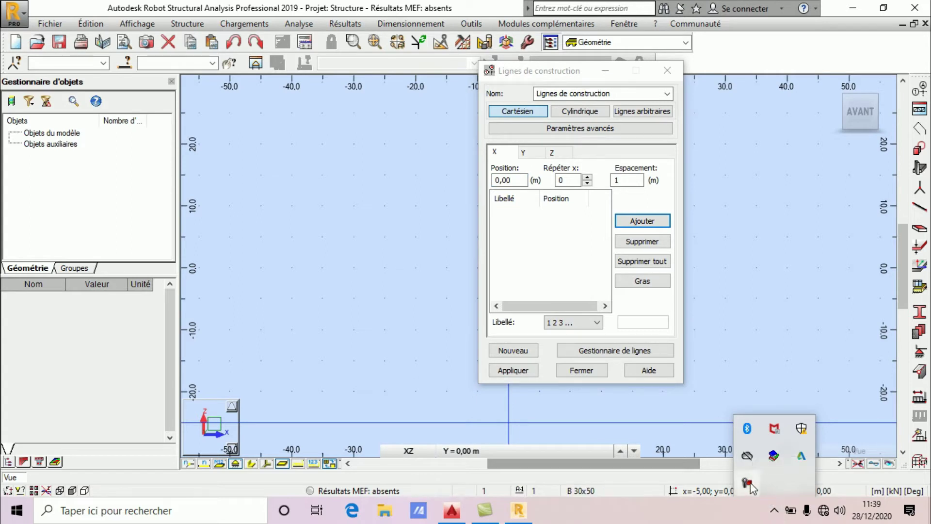
pyautogui.click(748, 482)
pyautogui.click(865, 445)
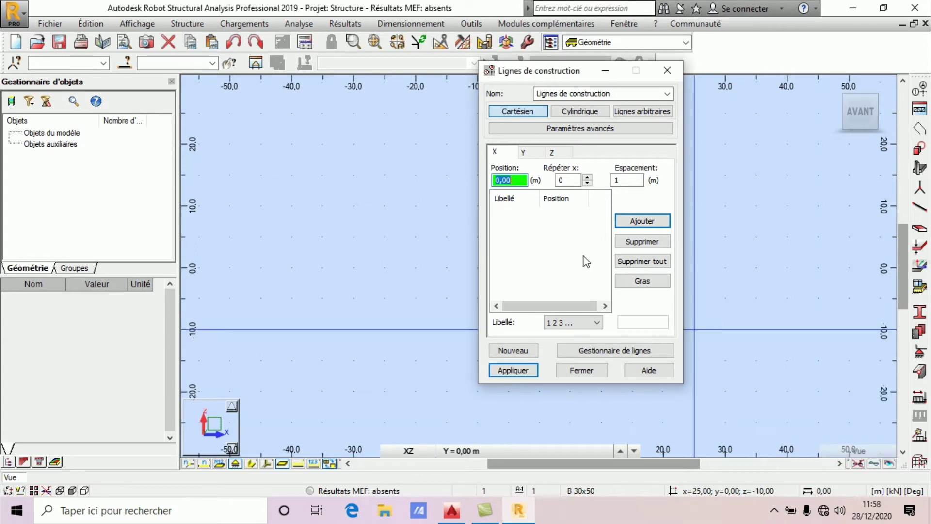
# Consult the horizontal dimensions in AutoCAD and add X construction lines in Robot from 0.00 with 3 repeats at 5 m spacing.
pyautogui.click(451, 511)
pyautogui.scroll(3, 324, 420)
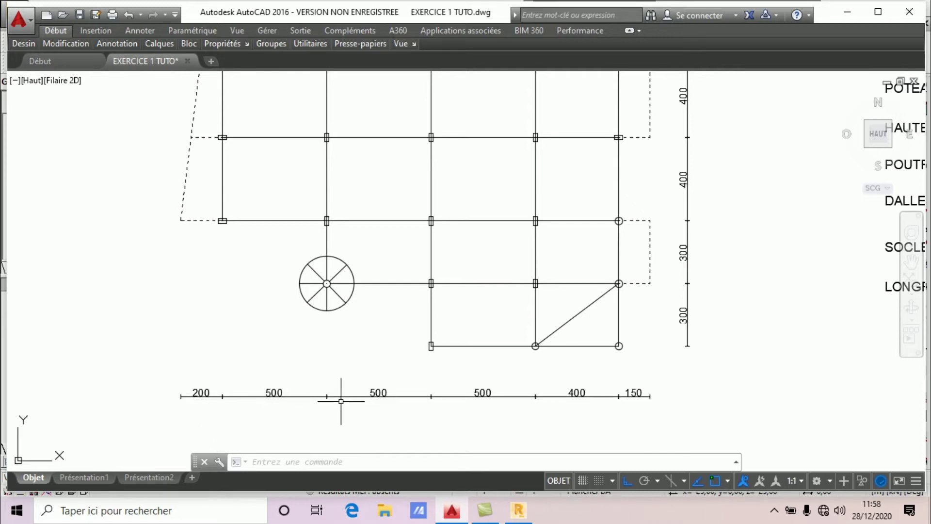
pyautogui.click(519, 510)
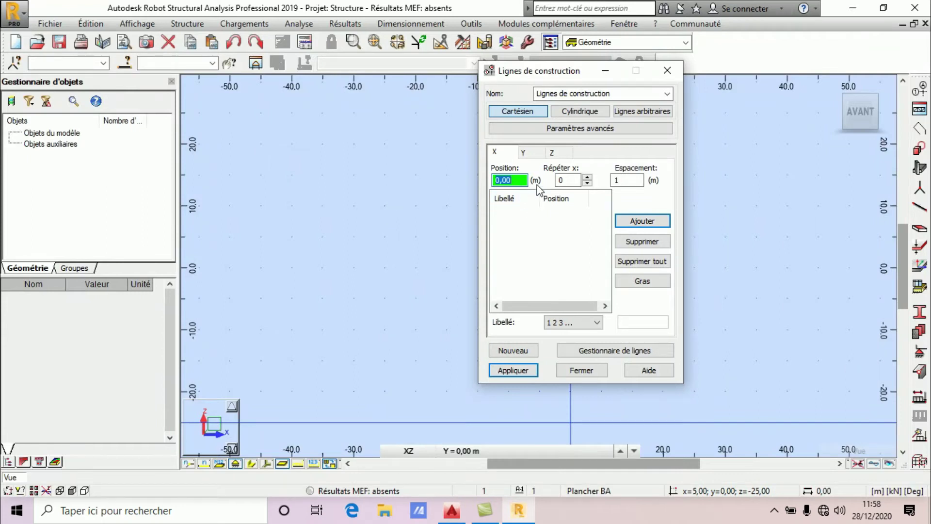
pyautogui.click(587, 176)
pyautogui.doubleClick(588, 177)
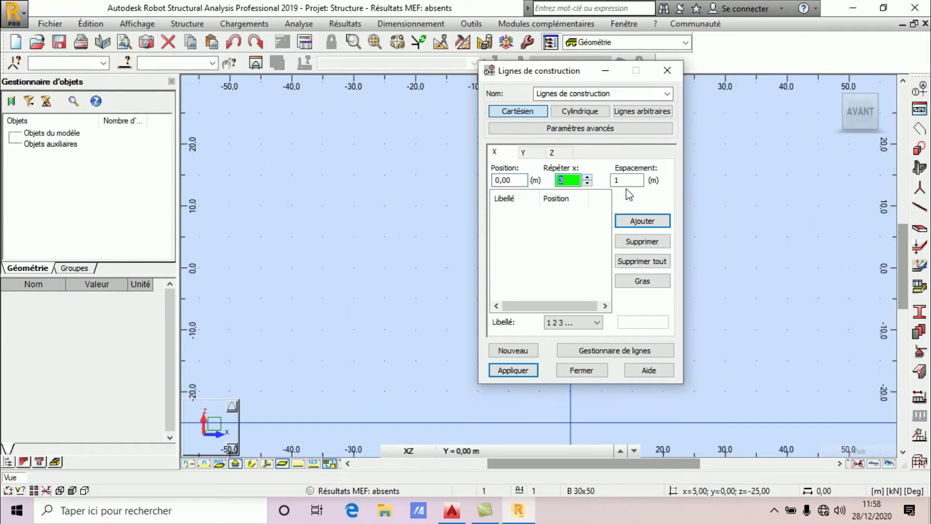
pyautogui.press('Tab')
pyautogui.write('5')
pyautogui.click(641, 221)
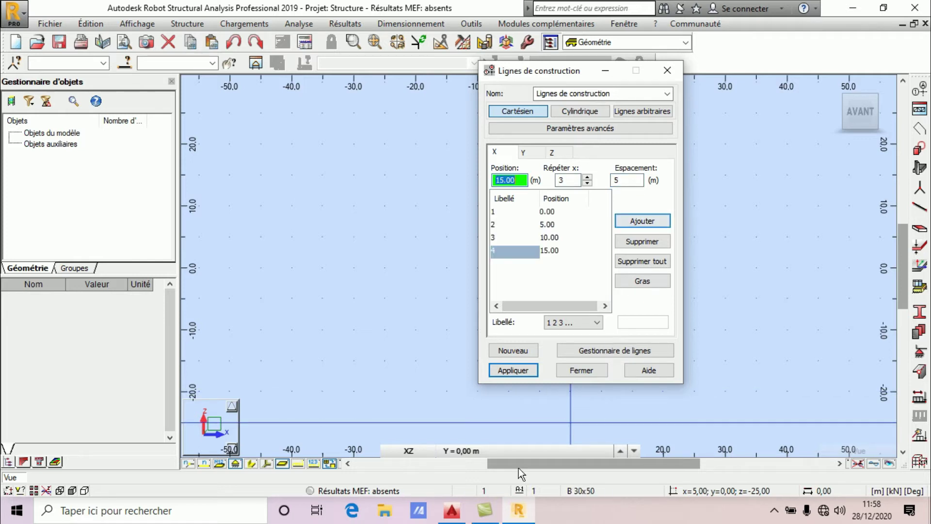
# Recheck the last bay in AutoCAD and add one more X construction line in Robot, 4 m beyond the 15.00 m line.
pyautogui.moveTo(518, 514)
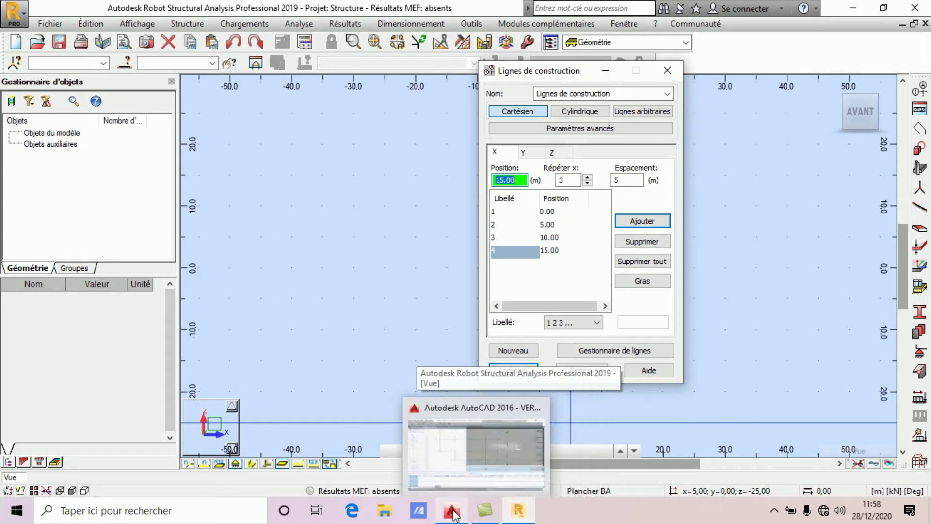
pyautogui.click(438, 482)
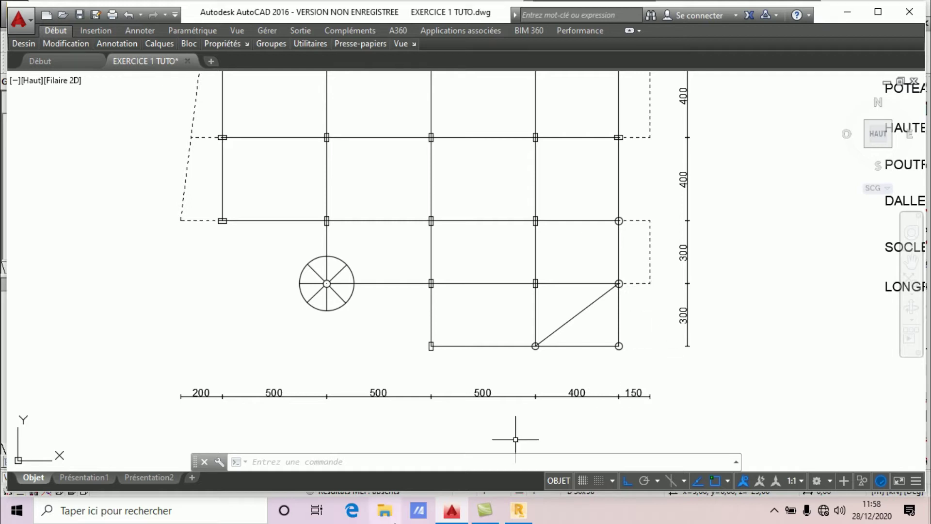
pyautogui.click(518, 512)
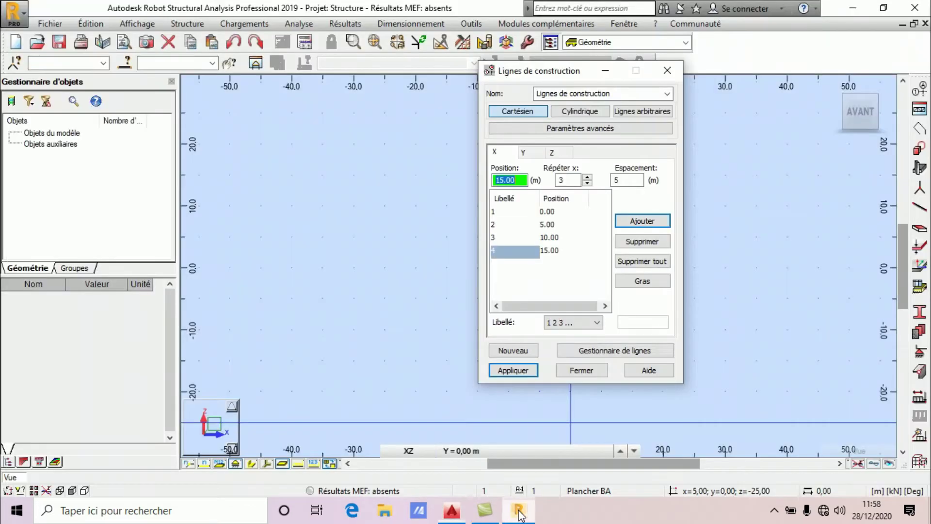
pyautogui.click(615, 182)
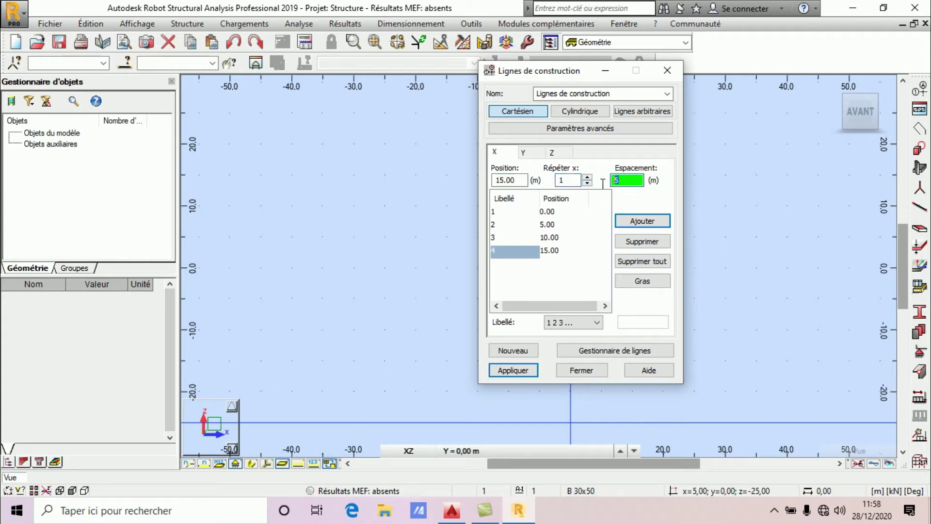
pyautogui.click(633, 226)
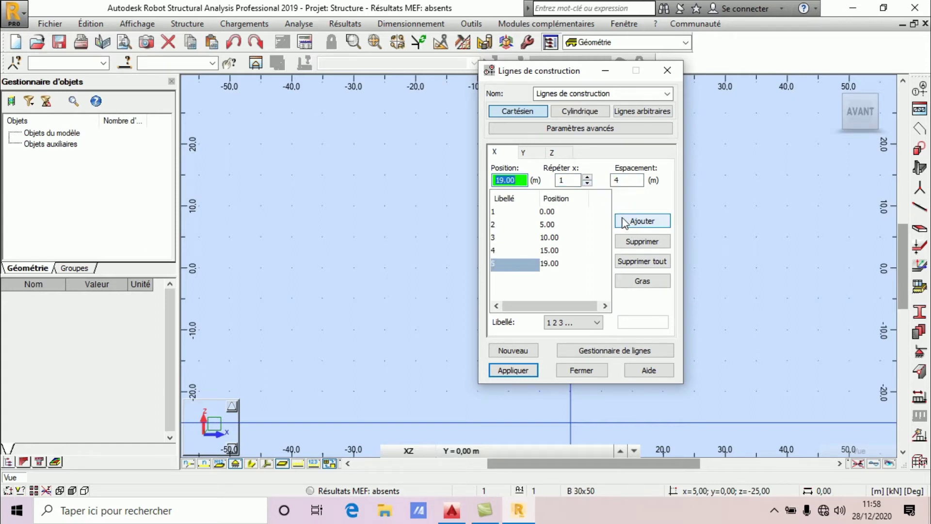
# Bring up the Y construction lines, switch to AutoCAD and examine the plan's vertical dimension chain for the Y spacings.
pyautogui.click(524, 153)
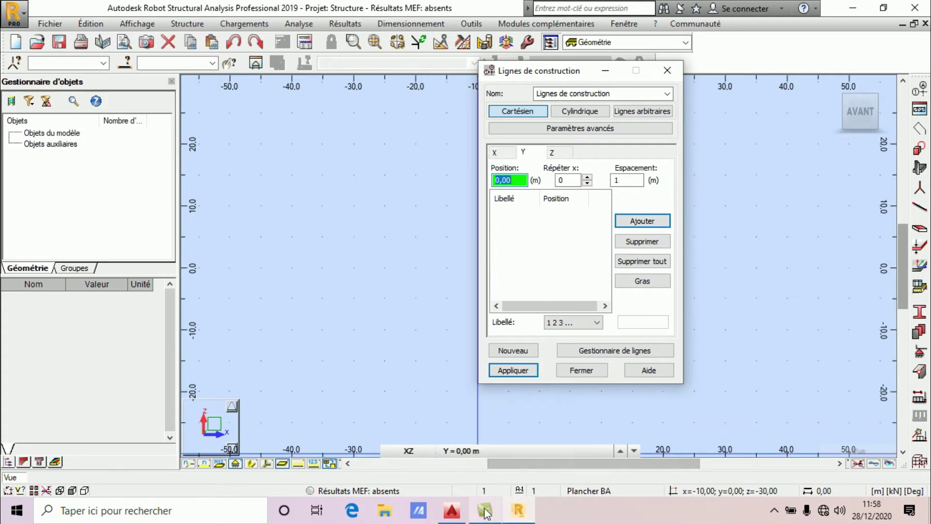
pyautogui.click(451, 512)
pyautogui.scroll(-6, 489, 342)
pyautogui.scroll(4, 490, 301)
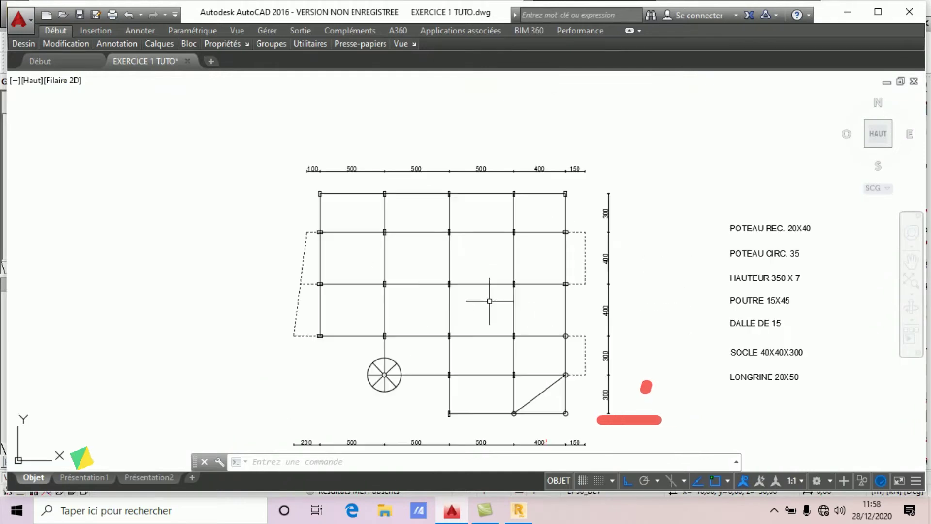
pyautogui.moveTo(511, 318); pyautogui.dragTo(474, 291, button='middle')
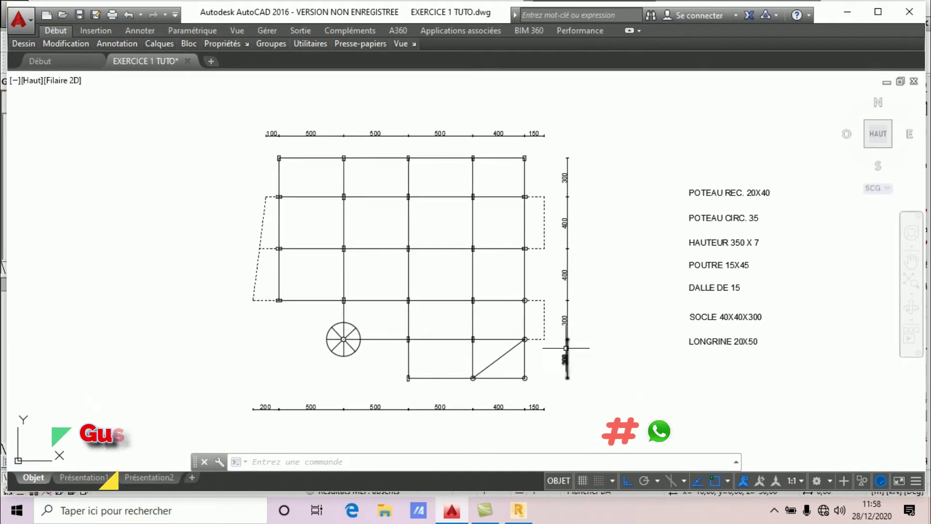
pyautogui.scroll(2, 566, 348)
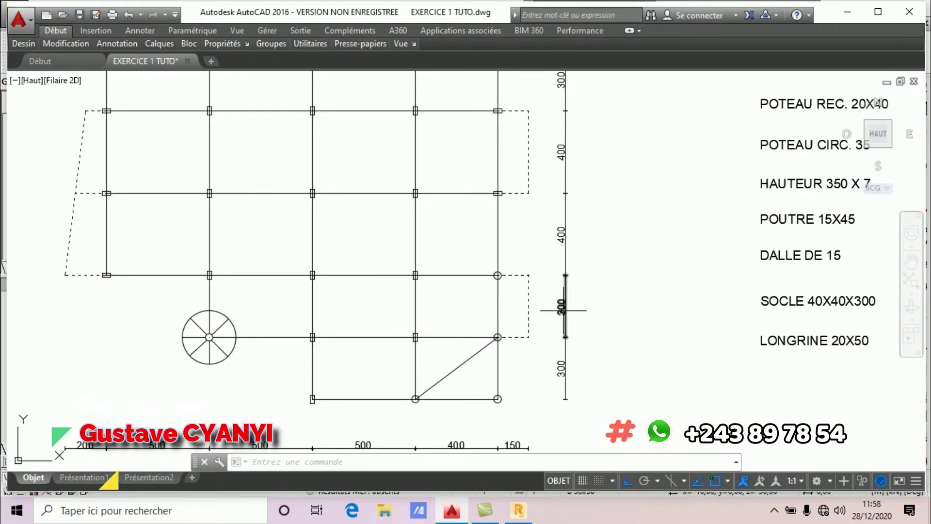
pyautogui.scroll(-2, 564, 311)
pyautogui.scroll(2, 561, 242)
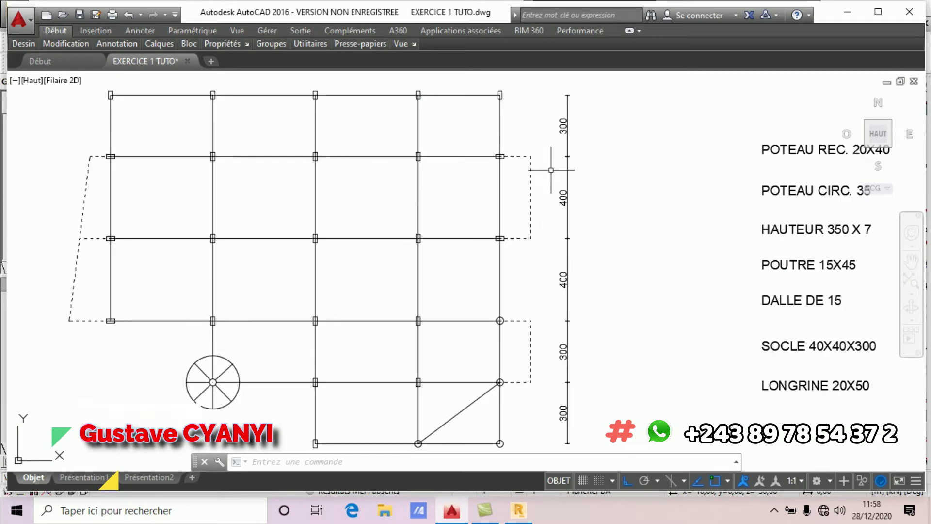
pyautogui.scroll(-2, 529, 146)
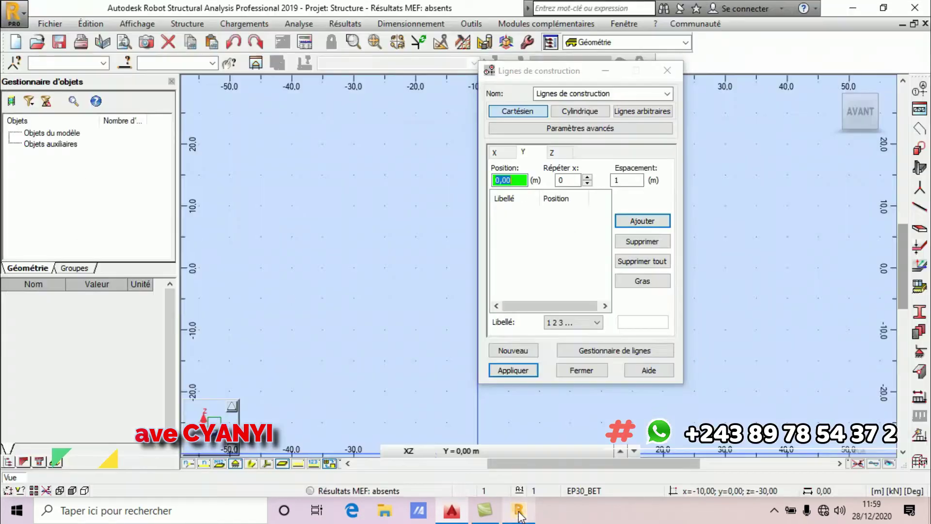
# Return to Robot and add Y construction lines from 0.00 with 2 repeats at 3 m spacing.
pyautogui.click(518, 509)
pyautogui.click(587, 177)
pyautogui.click(587, 178)
pyautogui.click(613, 181)
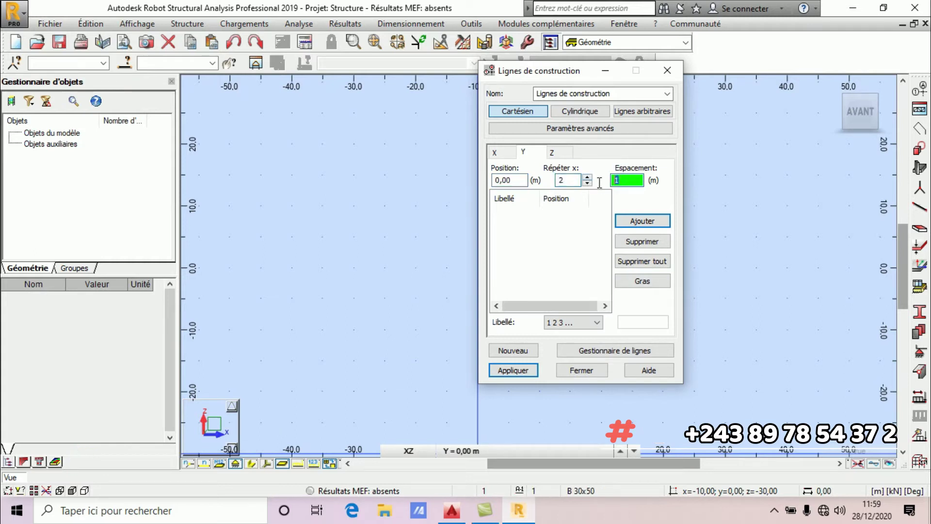
pyautogui.write('3')
pyautogui.click(642, 221)
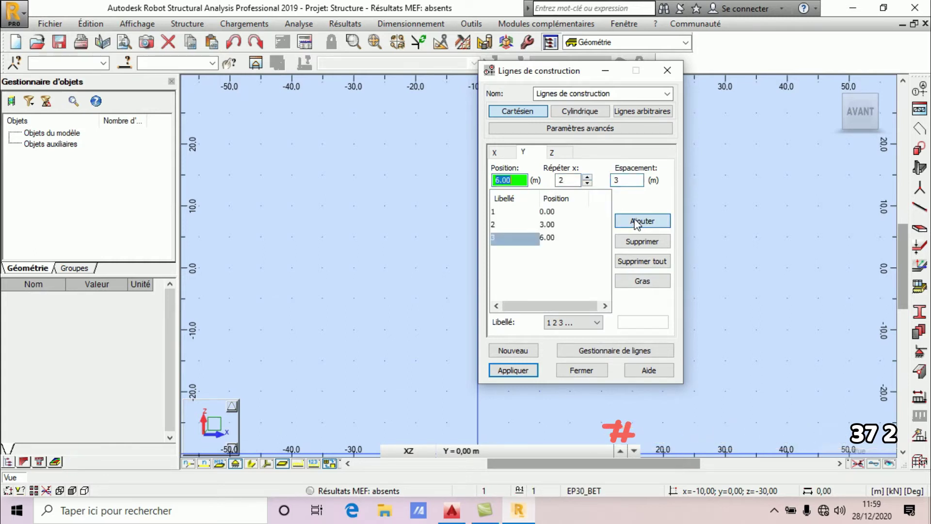
# Add two more Y construction lines at 4 m spacing beyond 6.00 and one 3 m beyond the 14.00 line.
pyautogui.click(612, 180)
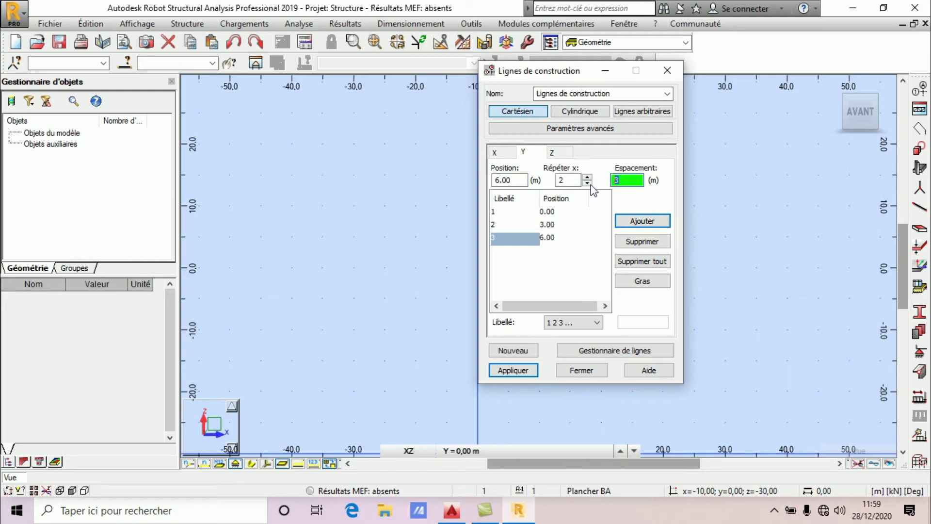
pyautogui.write('4')
pyautogui.click(642, 221)
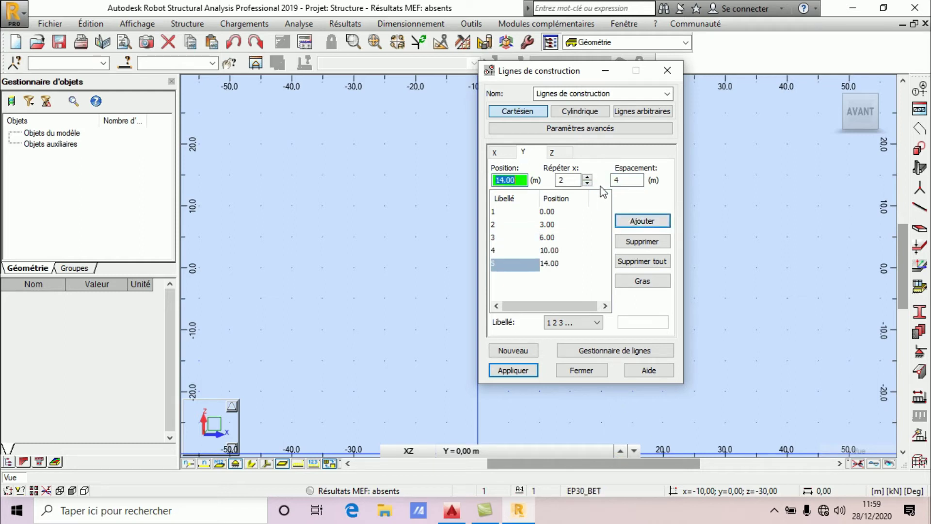
pyautogui.click(585, 182)
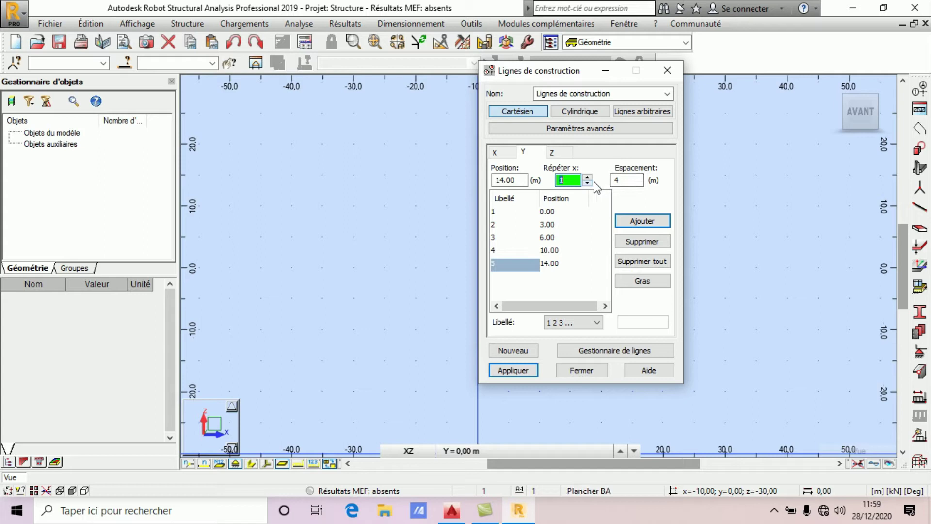
pyautogui.press('Tab')
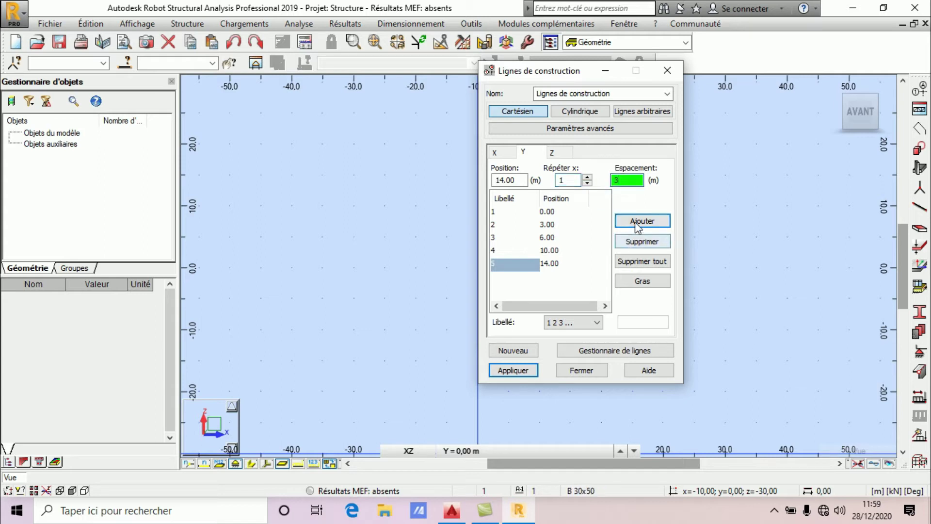
pyautogui.write('3')
pyautogui.click(635, 222)
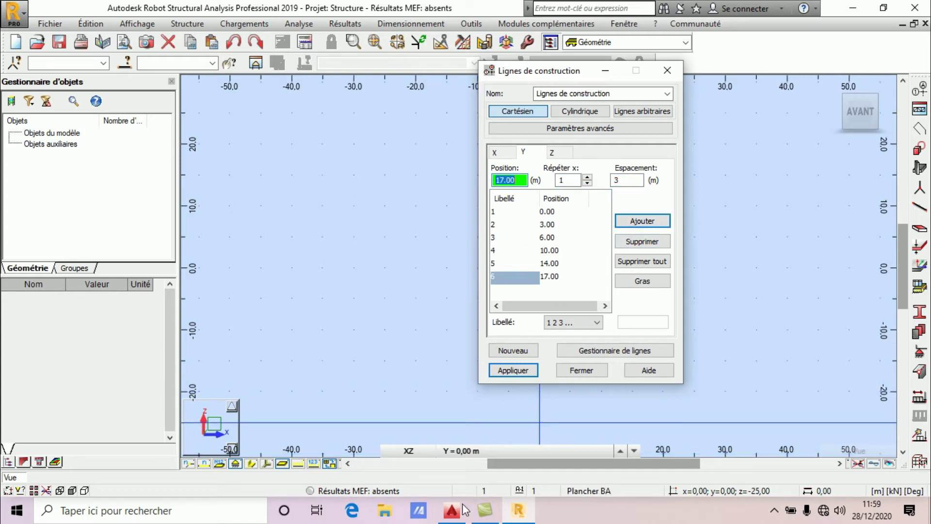
# Consult the height notes in AutoCAD and add Z construction lines in Robot from 0.00 with 1 repeat at 3.5 m spacing.
pyautogui.click(461, 506)
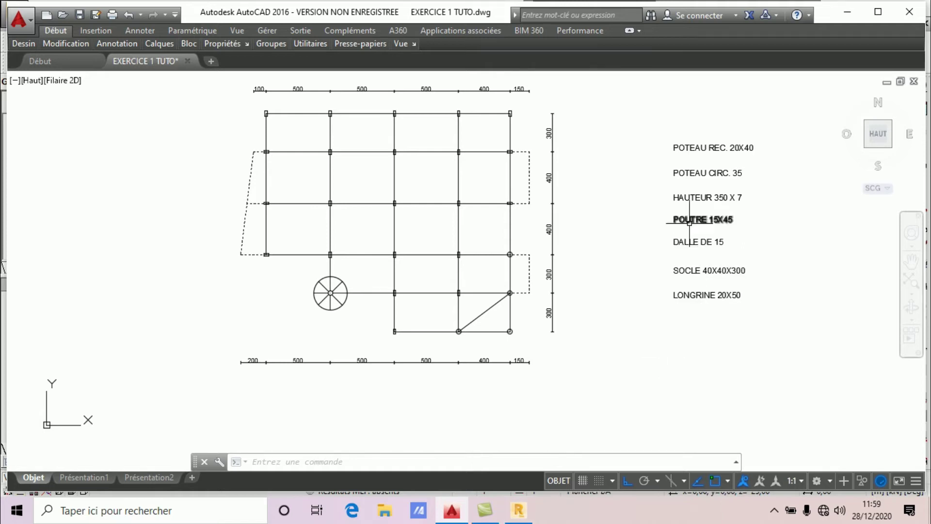
pyautogui.scroll(2, 701, 276)
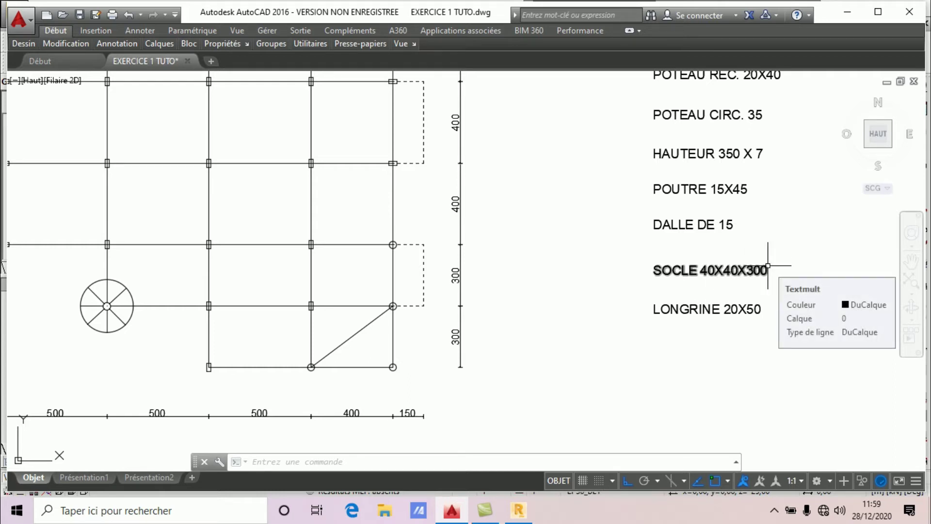
pyautogui.click(518, 510)
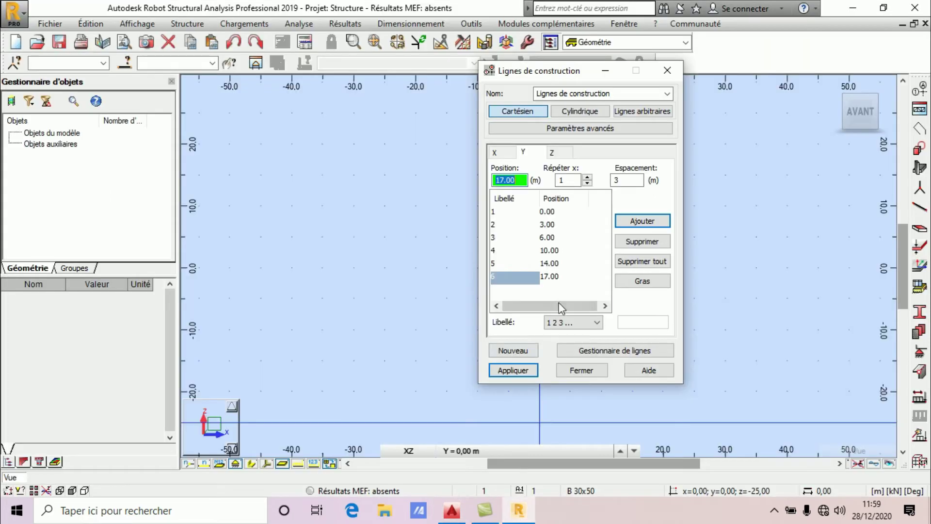
pyautogui.click(558, 153)
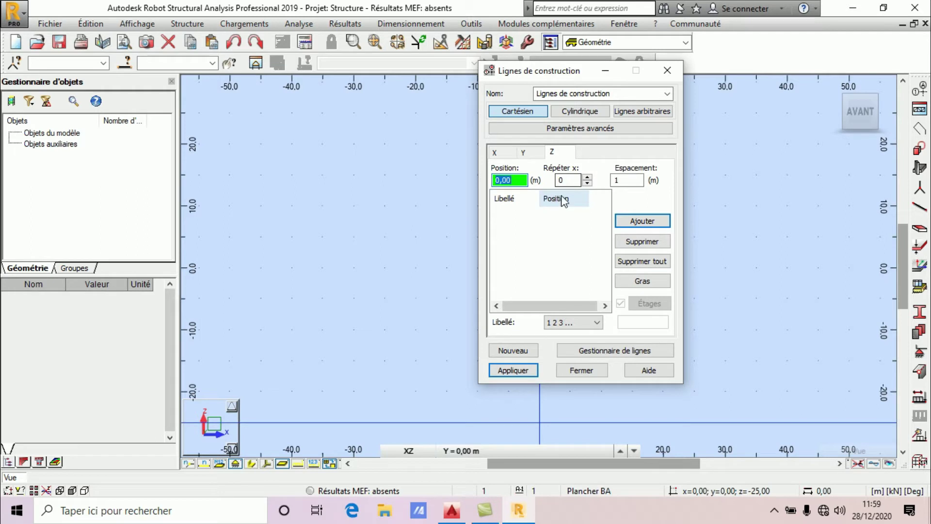
pyautogui.press('Tab')
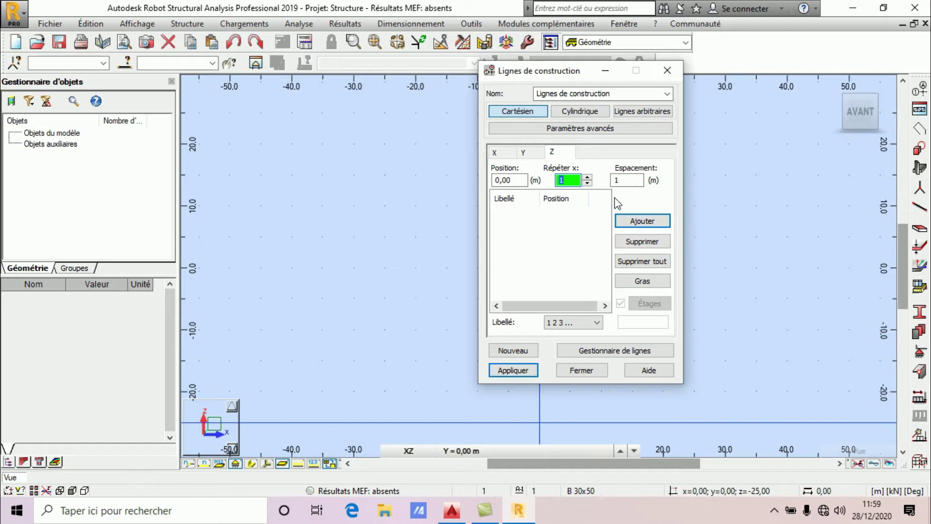
pyautogui.click(622, 181)
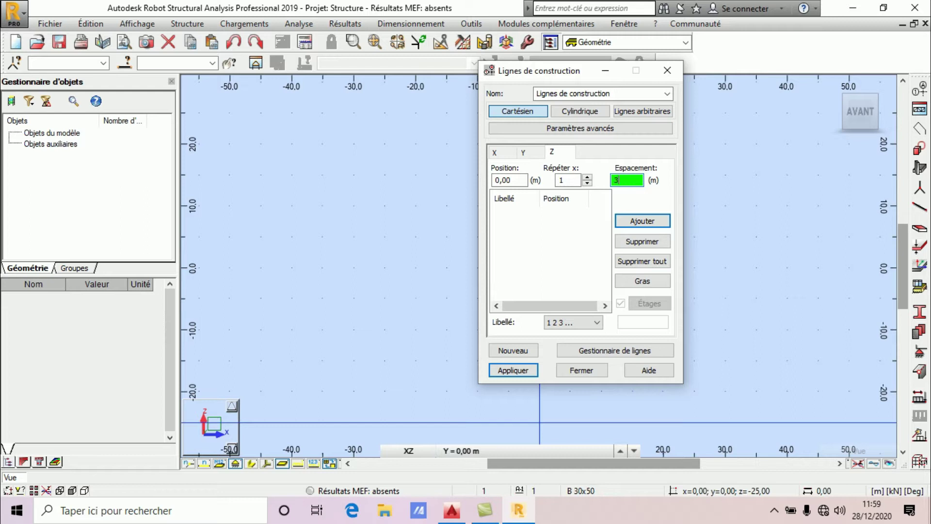
pyautogui.write('3.5')
pyautogui.click(634, 222)
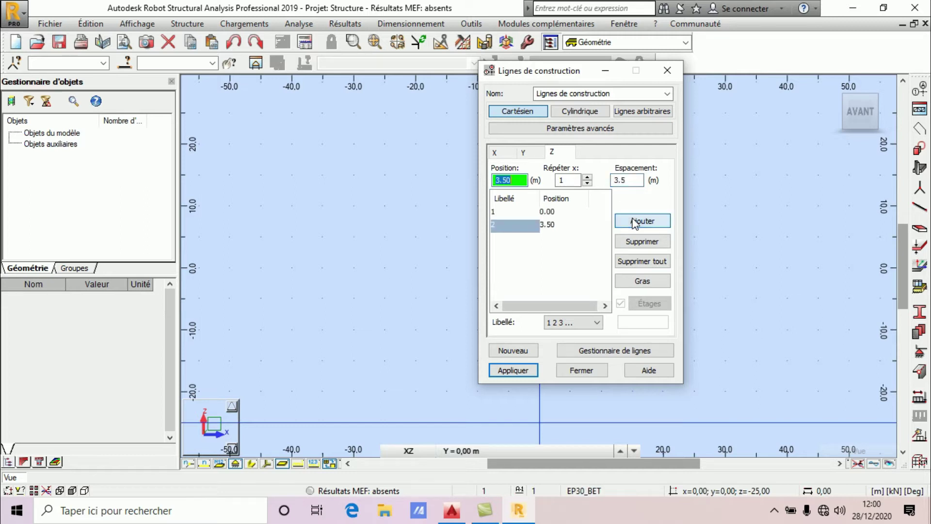
# Add a Z construction line below the 0.00 level using 1 repeat at -3 m spacing.
pyautogui.click(551, 214)
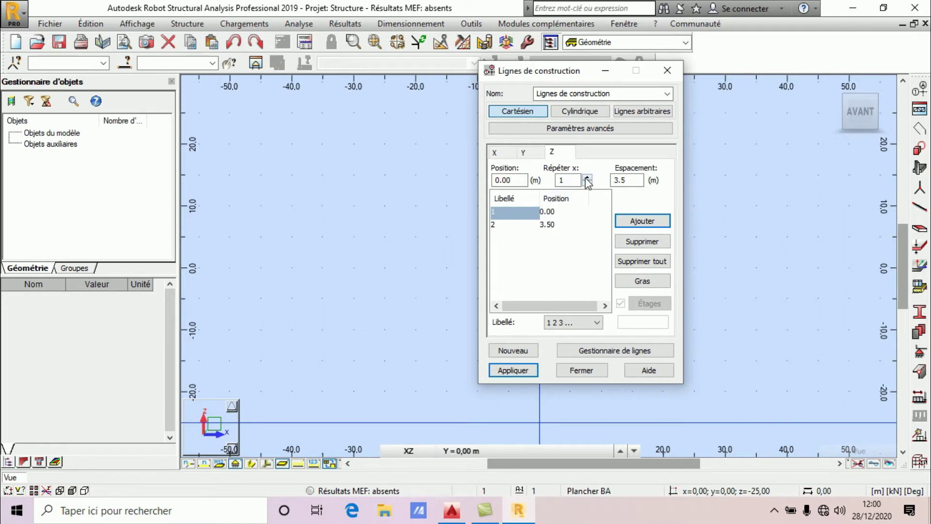
pyautogui.doubleClick(630, 179)
pyautogui.click(444, 299)
pyautogui.click(443, 316)
pyautogui.click(491, 344)
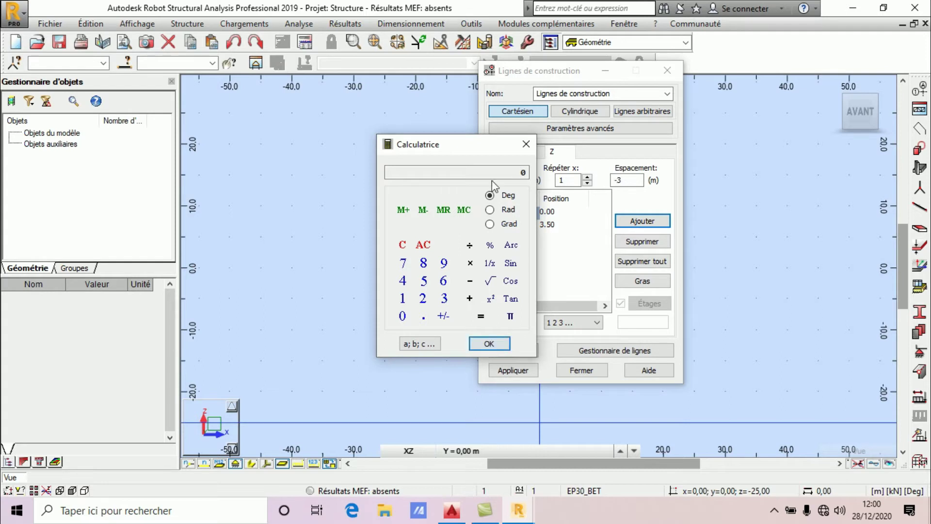
pyautogui.click(526, 145)
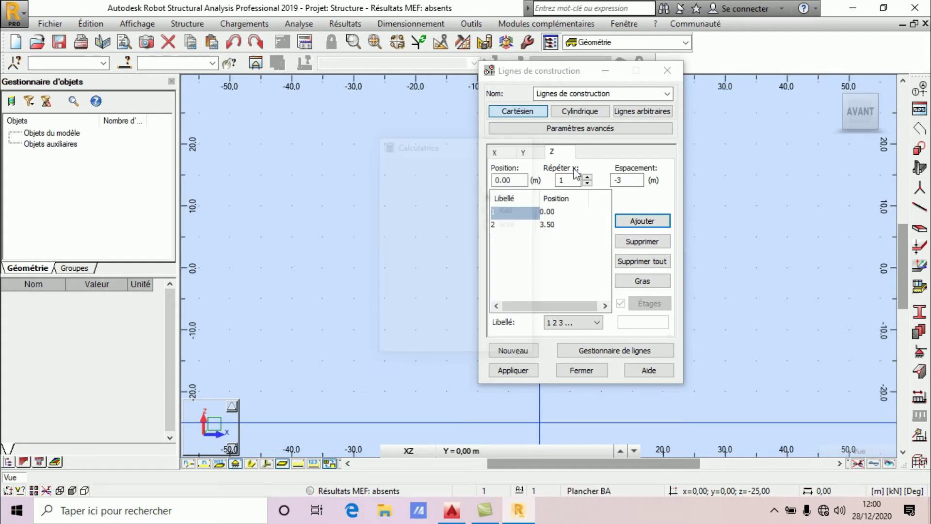
pyautogui.click(643, 222)
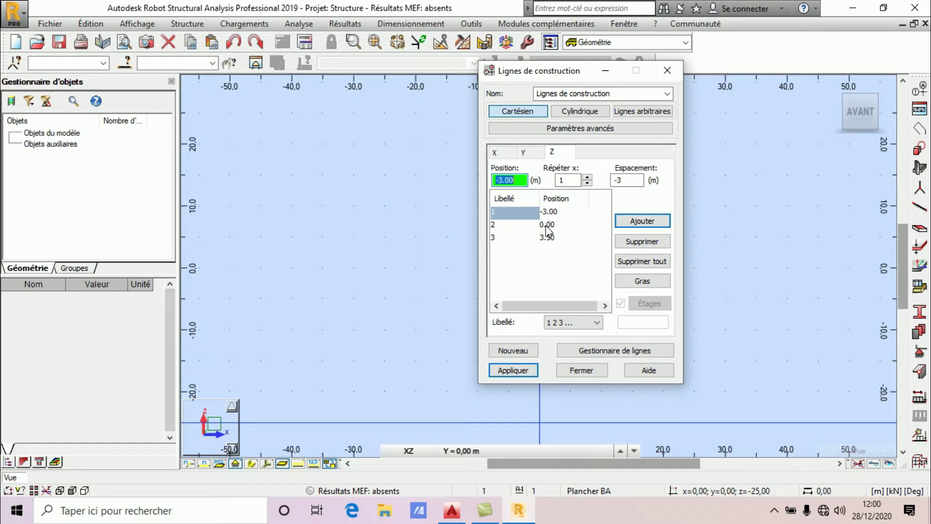
# Add the upper storey Z construction lines from the 3.50 level with 6 repeats at 3.5 m spacing.
pyautogui.click(550, 241)
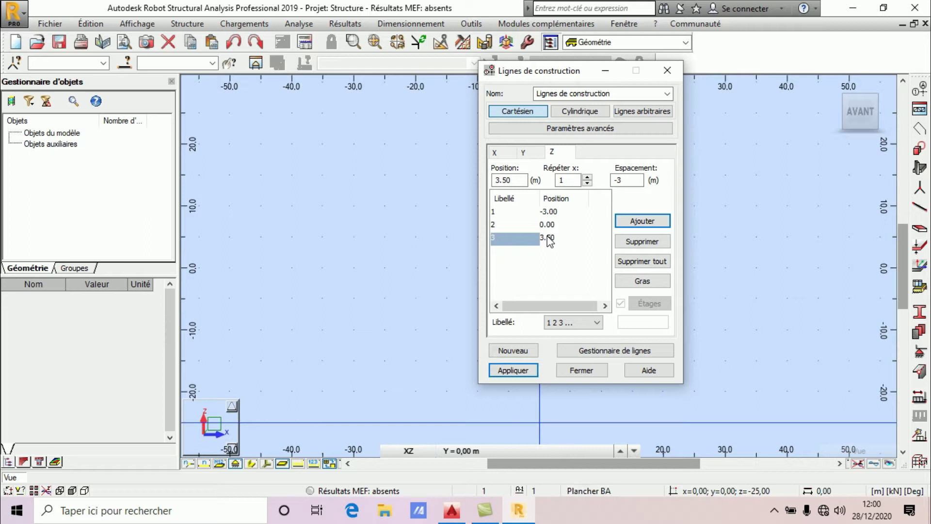
pyautogui.click(587, 178)
pyautogui.click(588, 177)
pyautogui.doubleClick(627, 180)
pyautogui.click(443, 301)
pyautogui.click(425, 316)
pyautogui.click(425, 281)
pyautogui.click(489, 343)
pyautogui.click(526, 145)
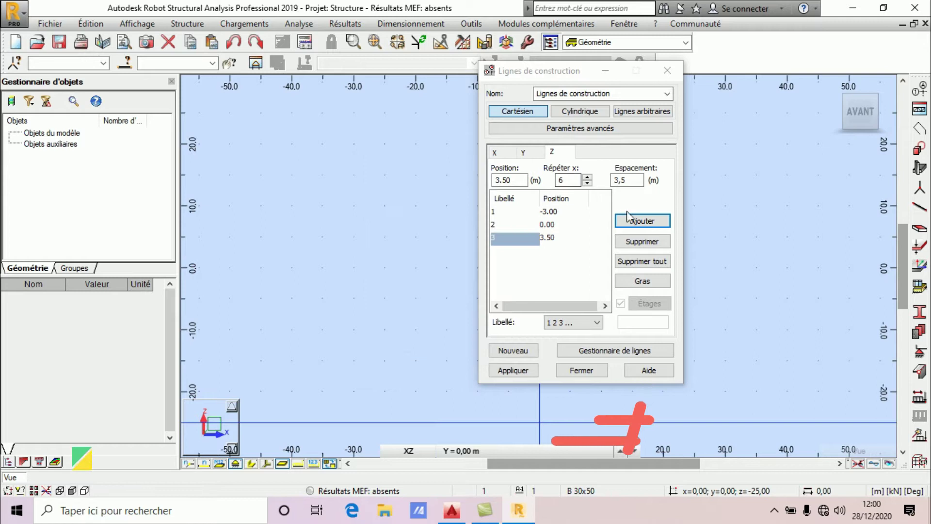
pyautogui.click(643, 221)
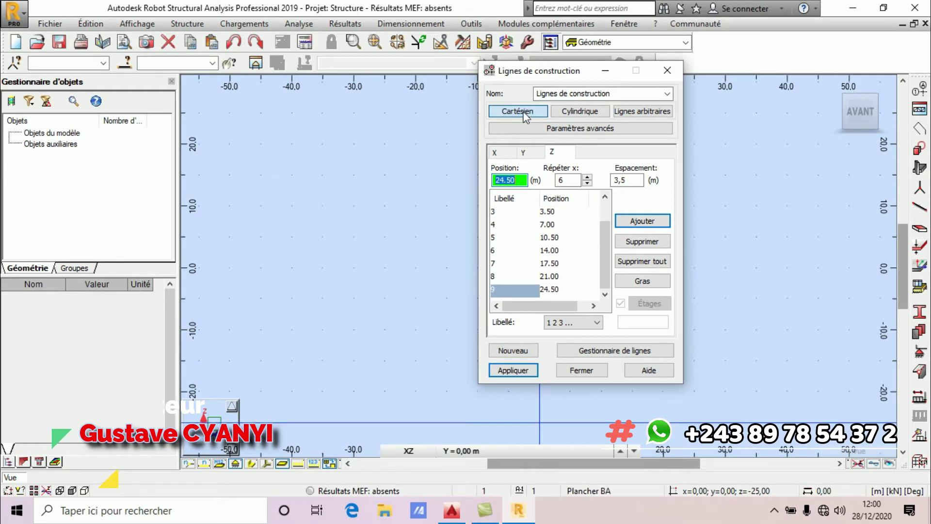
# Apply the construction lines, close their definition and display the grid in the 3D home view.
pyautogui.click(526, 371)
pyautogui.click(578, 372)
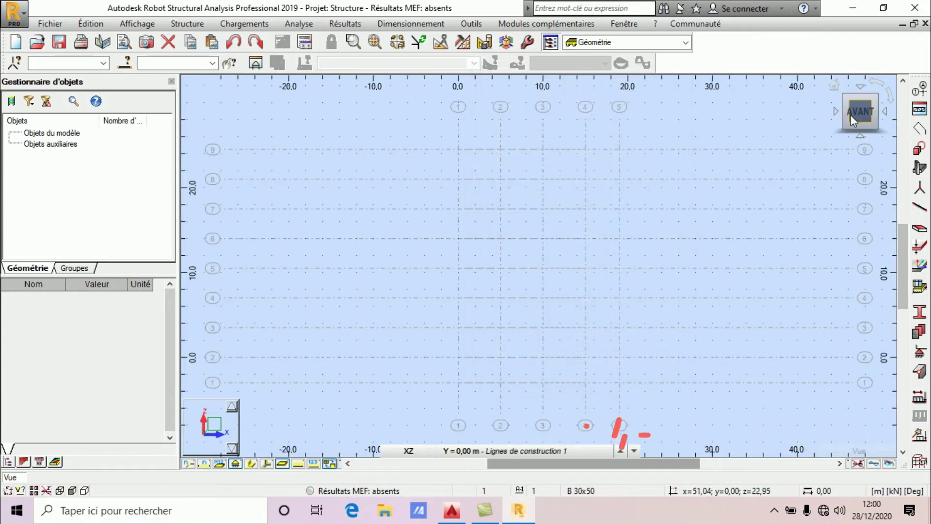
pyautogui.click(833, 87)
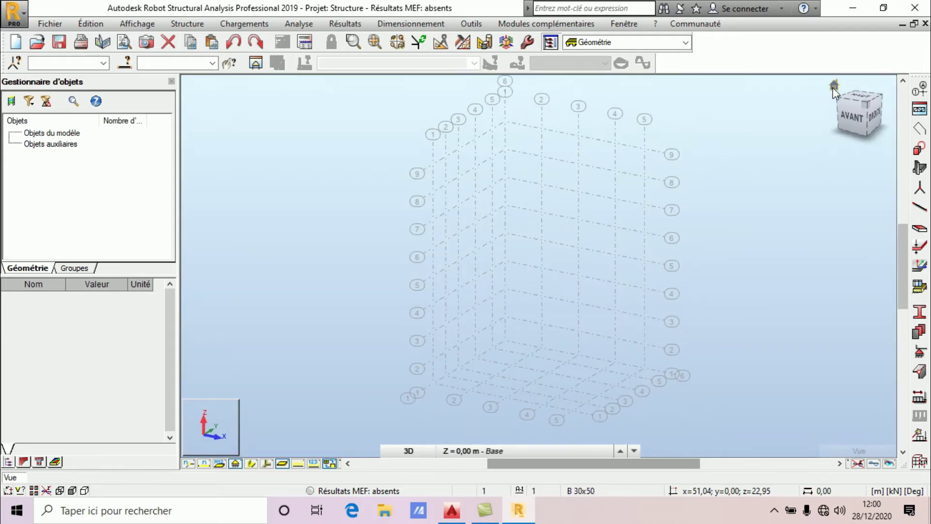
pyautogui.scroll(3, 511, 383)
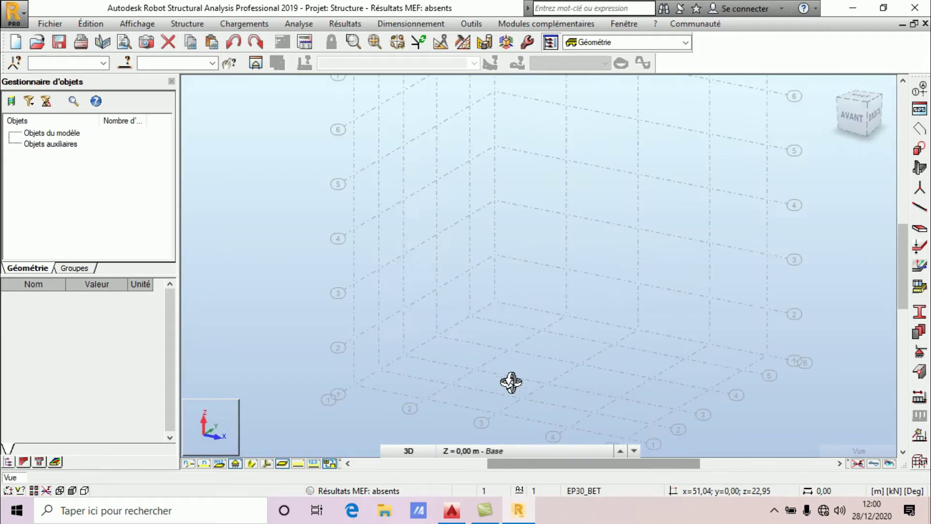
pyautogui.scroll(-2, 495, 218)
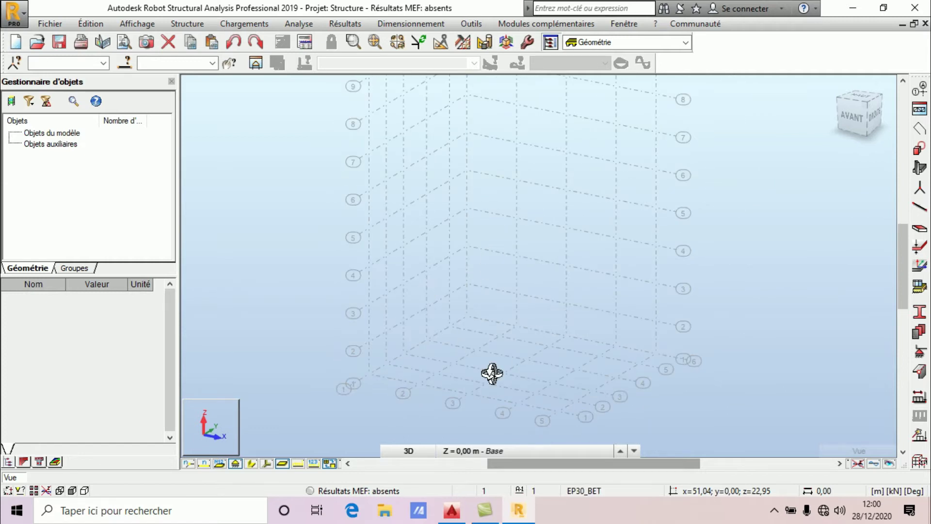
pyautogui.rightClick(750, 127)
pyautogui.click(750, 132)
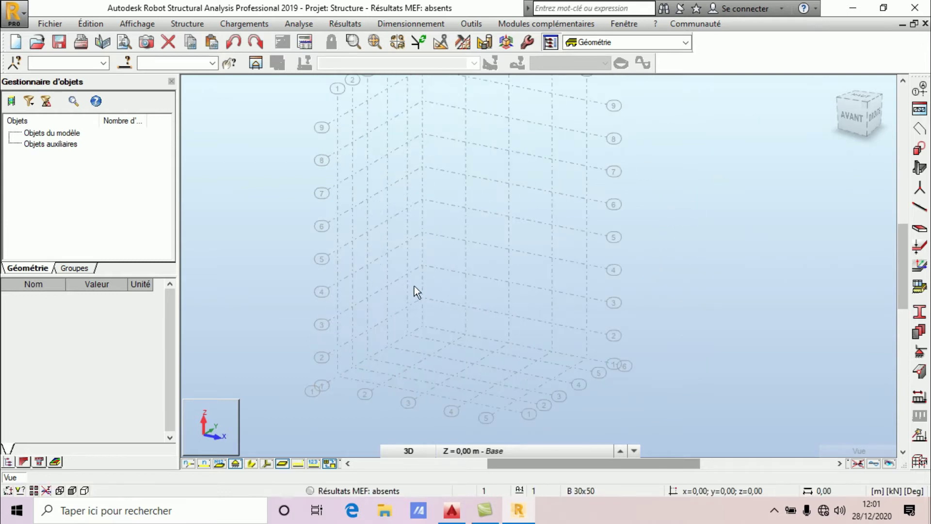
pyautogui.click(774, 510)
pyautogui.click(747, 480)
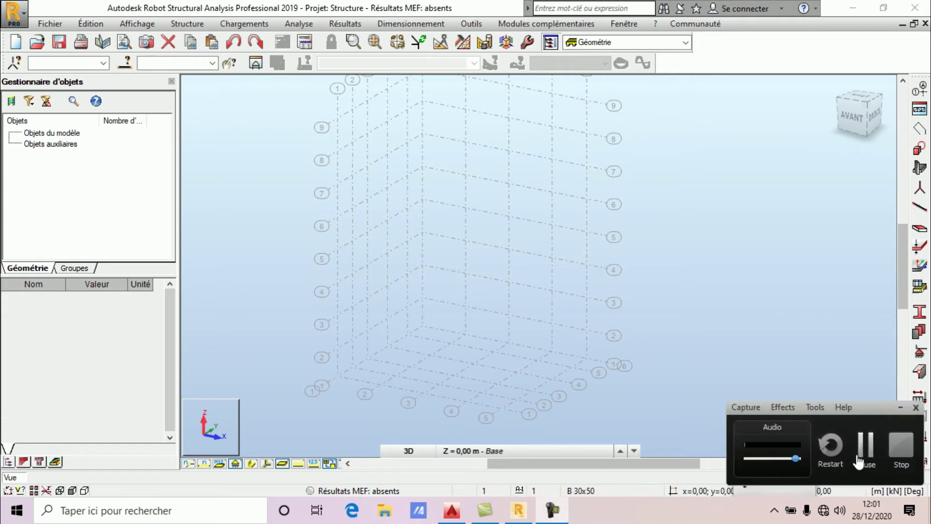
pyautogui.click(867, 449)
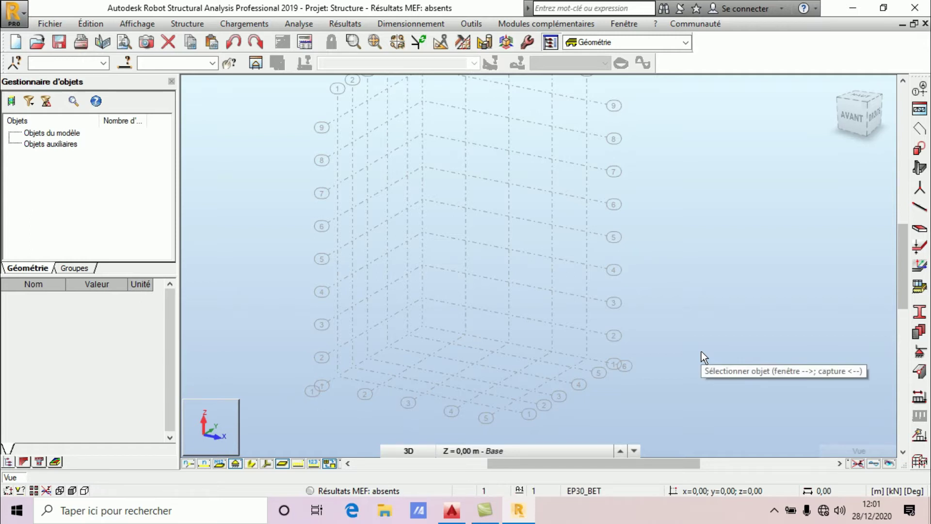
# Check the column notes in AutoCAD and start a column definition in Robot with the type set to Poteau BA.
pyautogui.click(451, 510)
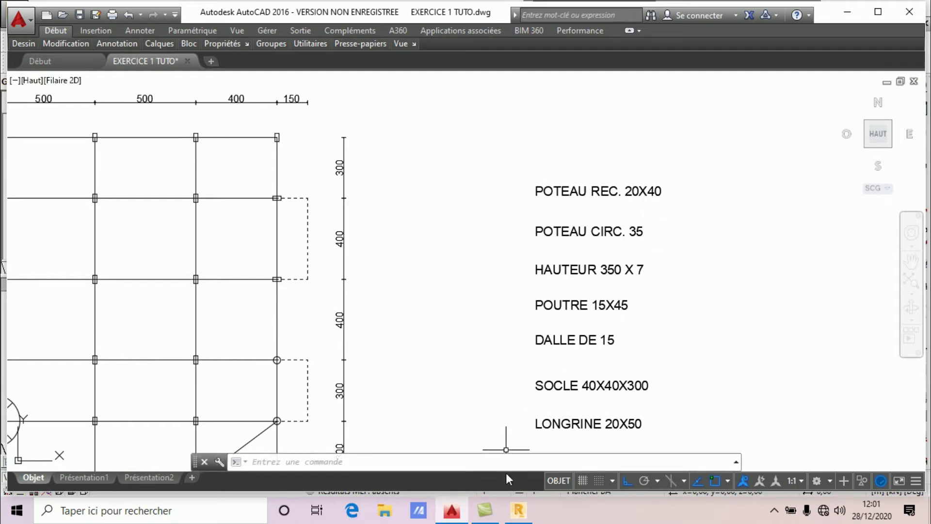
pyautogui.click(518, 510)
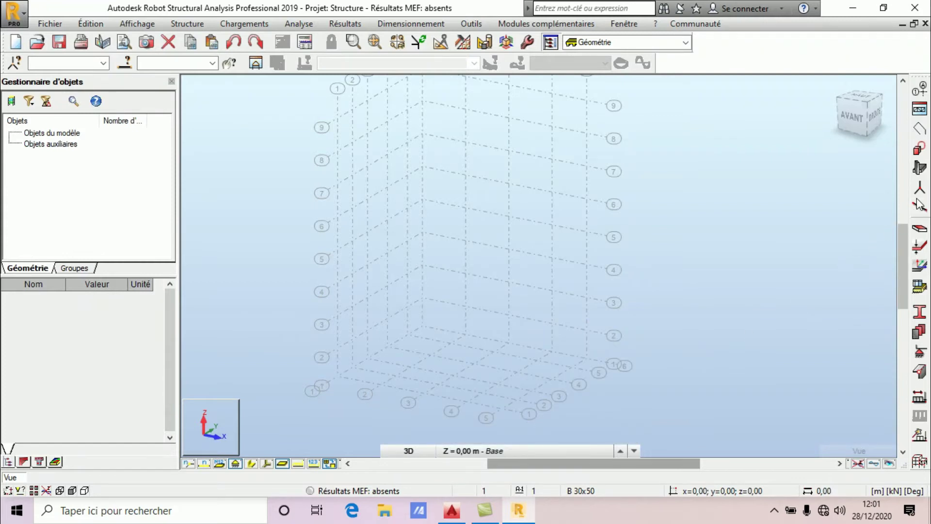
pyautogui.click(920, 170)
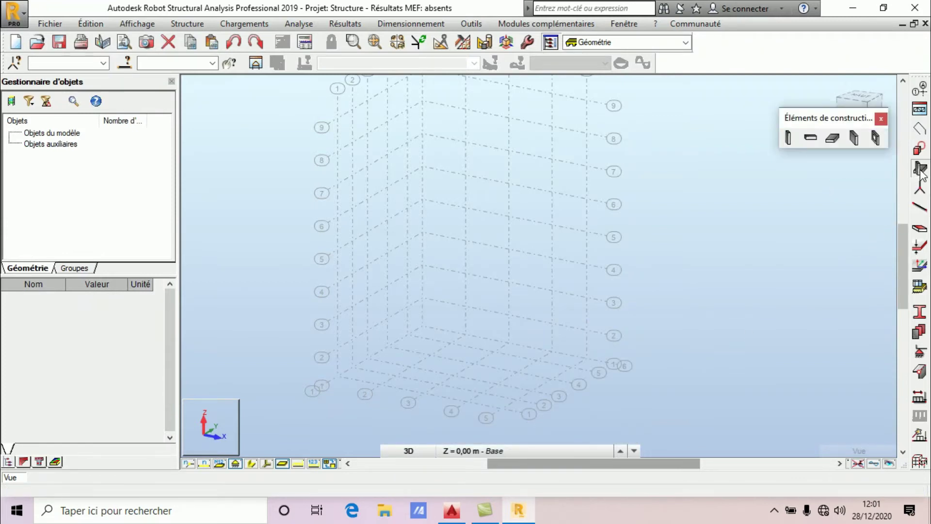
pyautogui.click(788, 140)
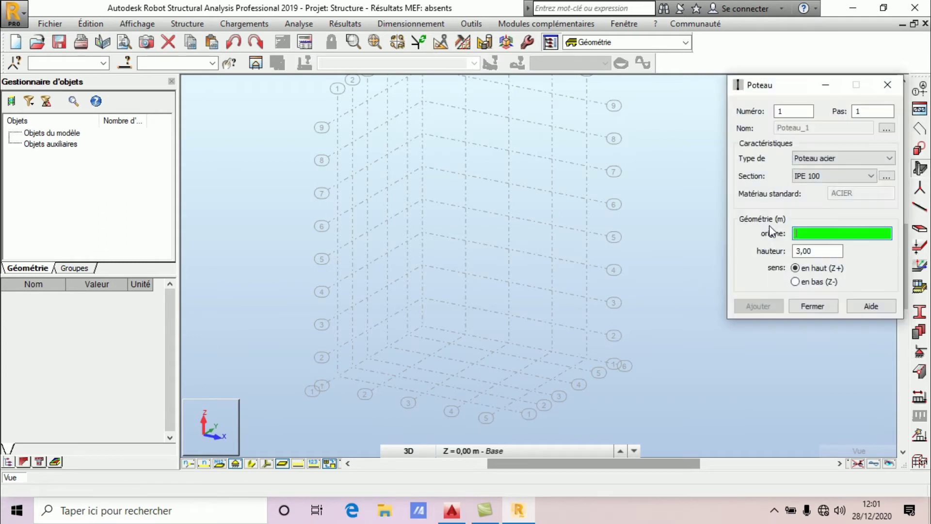
pyautogui.click(858, 159)
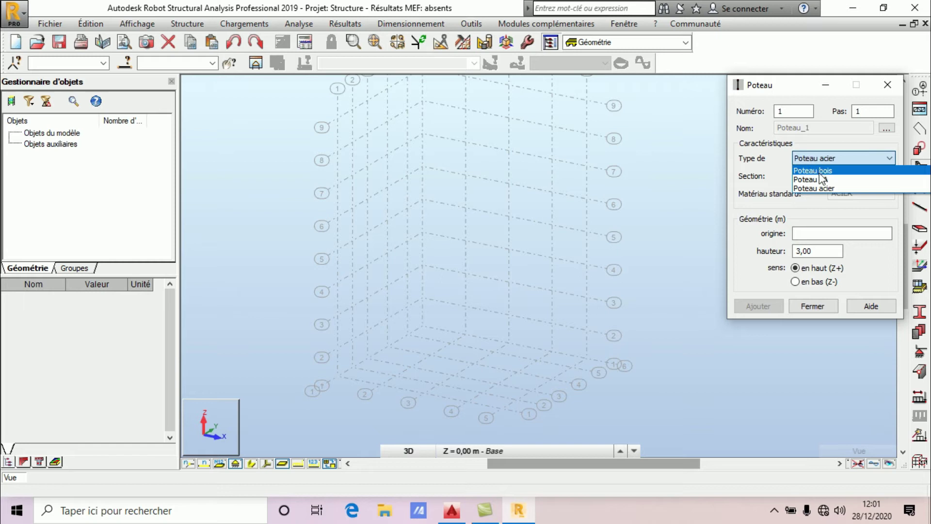
pyautogui.click(820, 179)
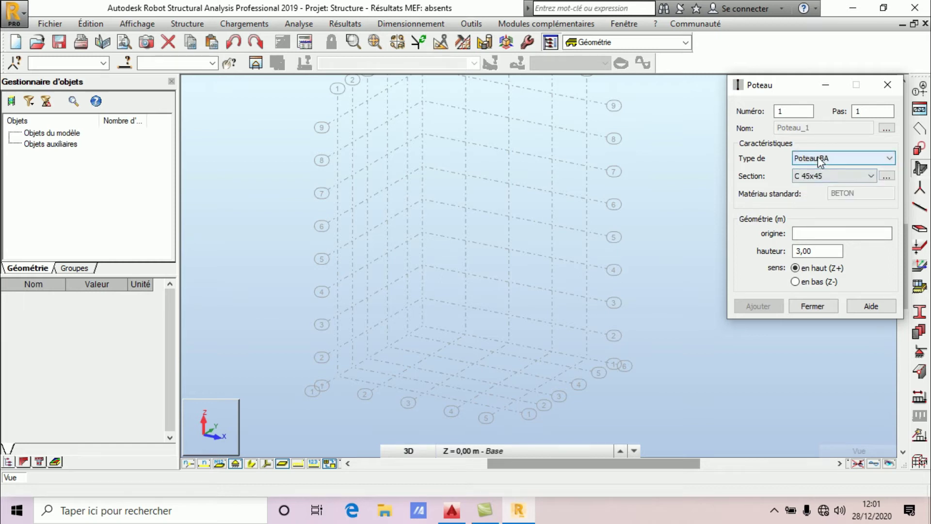
# Consult the base column size in the AutoCAD notes and add a rectangular 40x40 cm Poteau BA section in Robot.
pyautogui.click(847, 178)
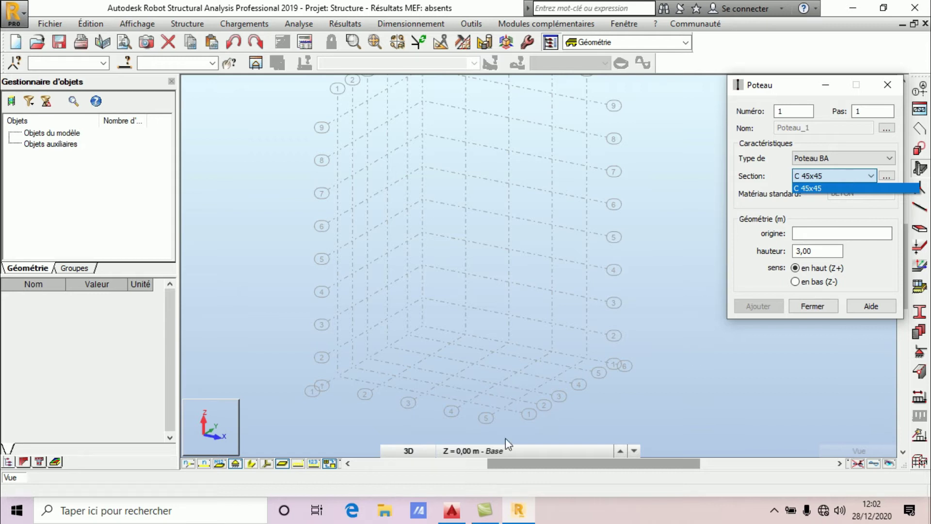
pyautogui.click(459, 516)
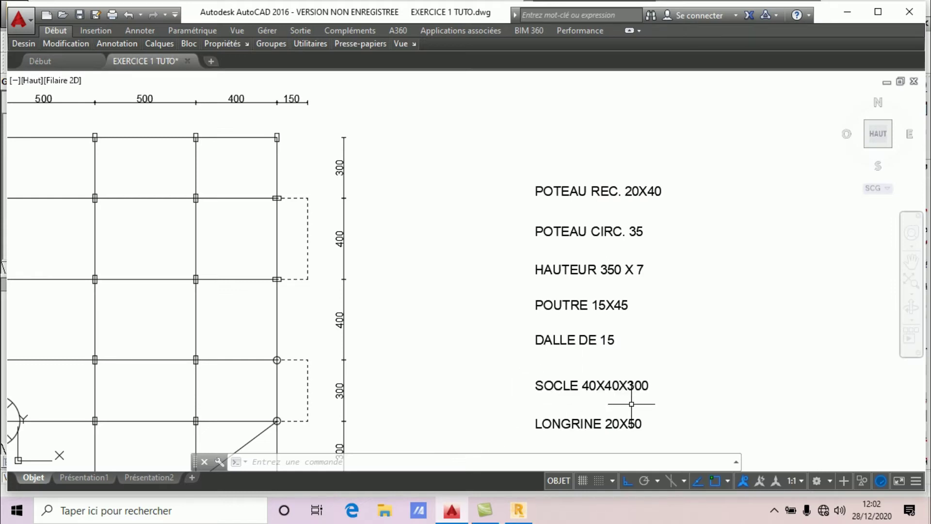
pyautogui.click(518, 511)
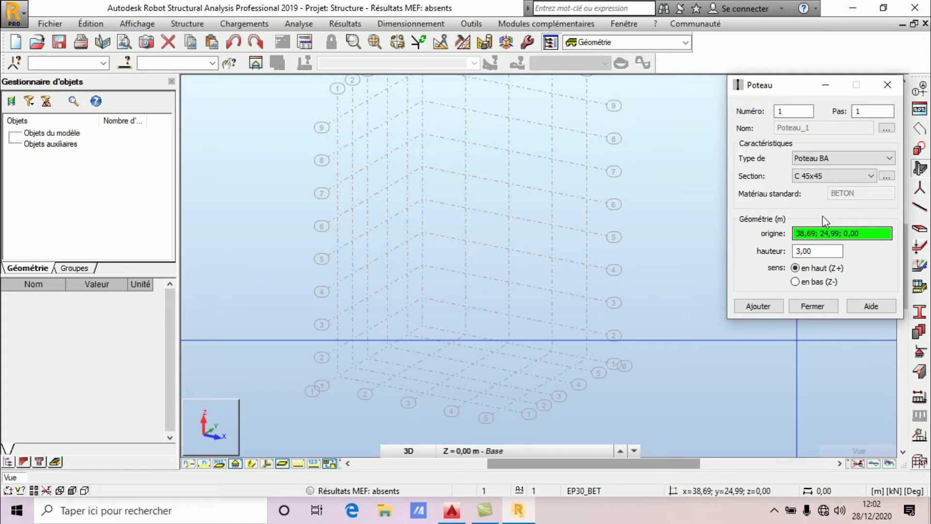
pyautogui.click(872, 177)
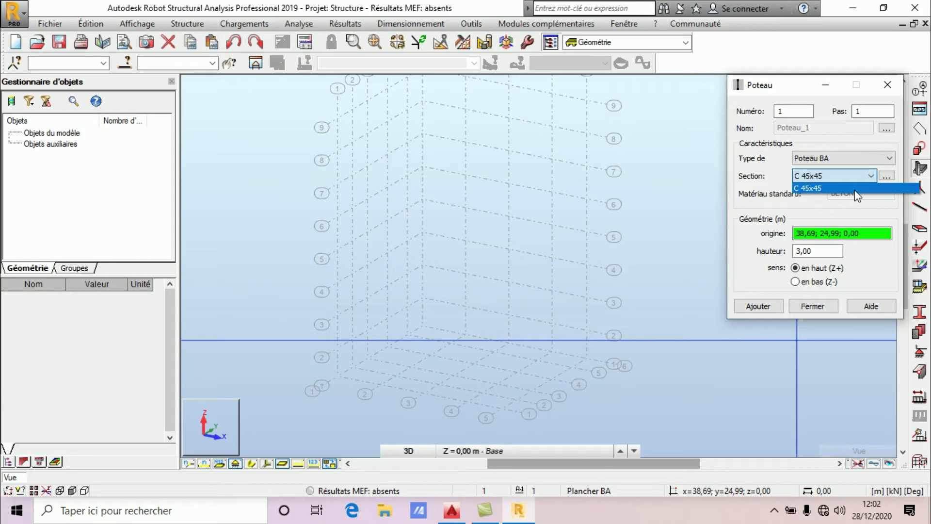
pyautogui.click(855, 186)
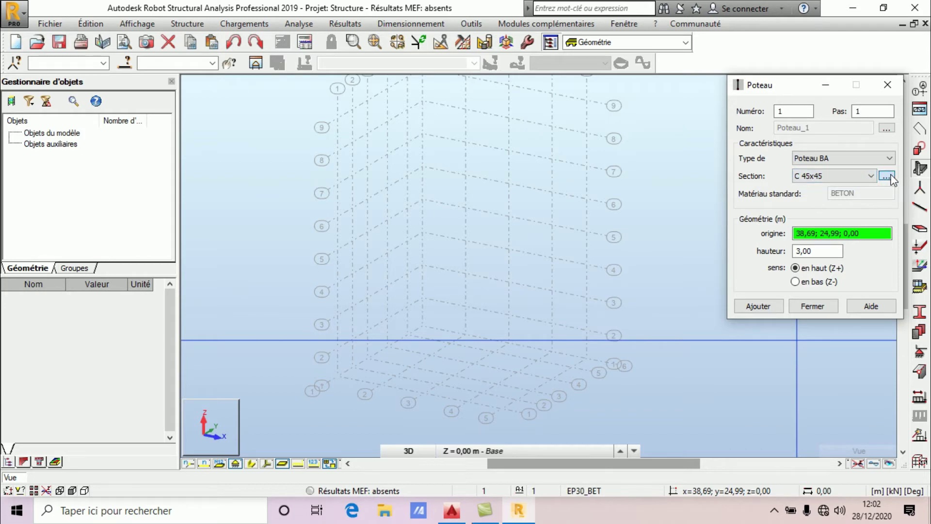
pyautogui.click(890, 177)
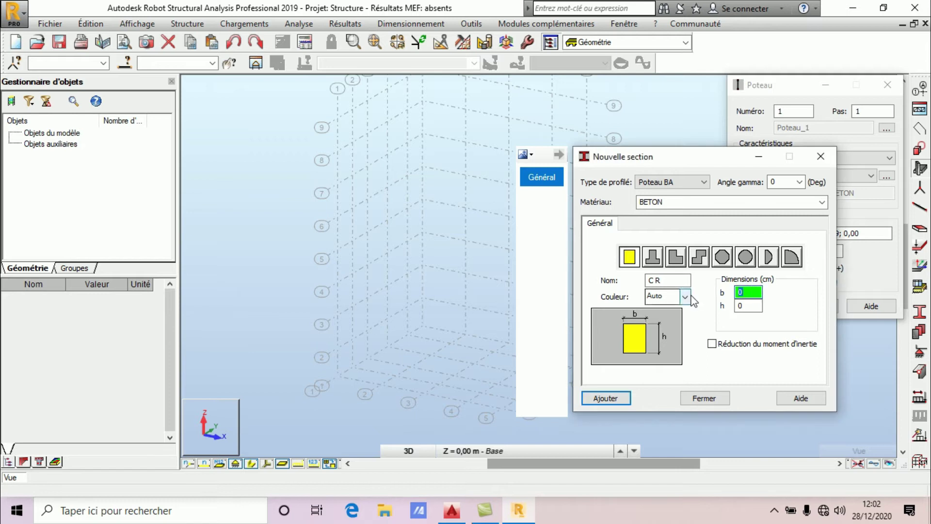
pyautogui.write('0')
pyautogui.press('Tab')
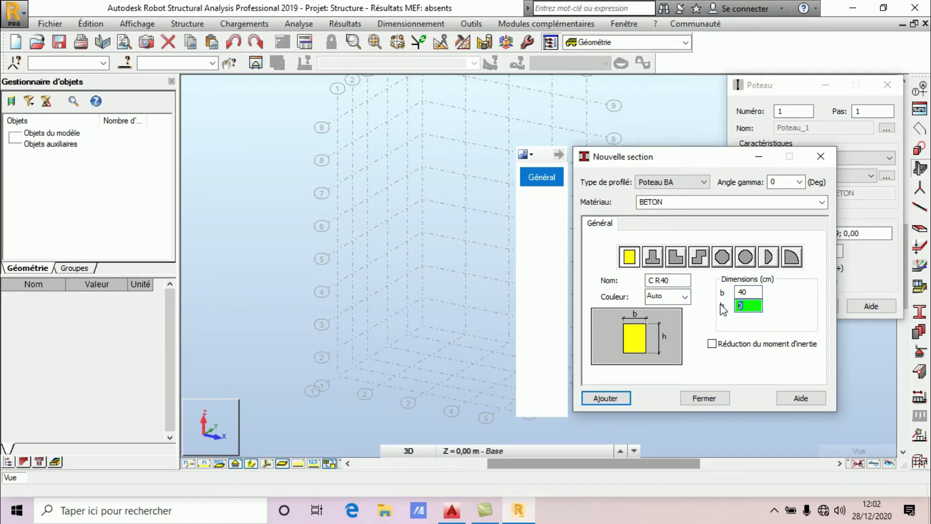
pyautogui.click(624, 398)
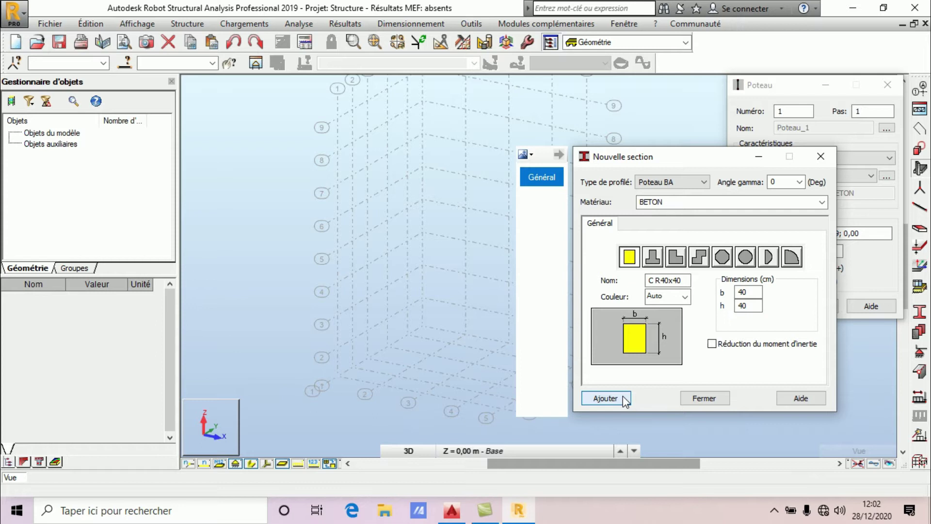
# Add a second rectangular Poteau BA section with b 20 cm and h 40 cm.
pyautogui.moveTo(679, 160); pyautogui.dragTo(543, 138)
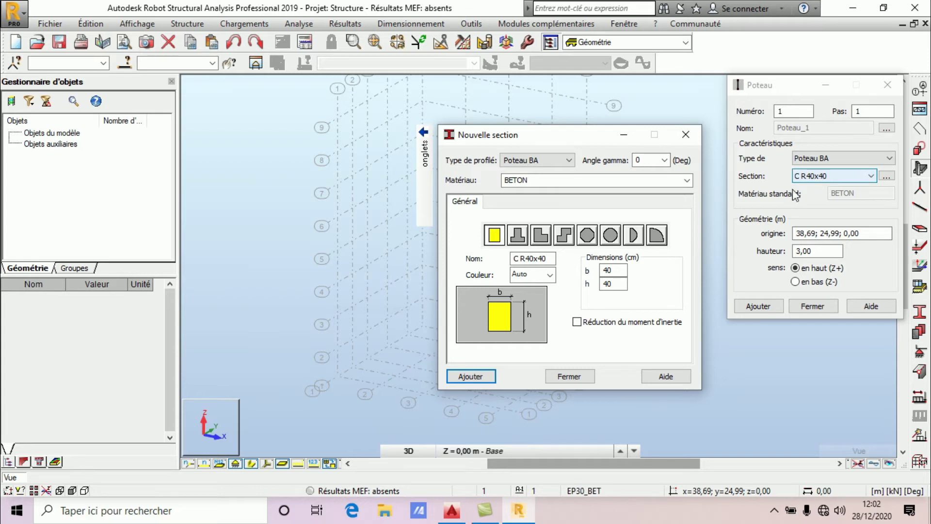
pyautogui.moveTo(615, 271); pyautogui.dragTo(555, 279)
pyautogui.write('2')
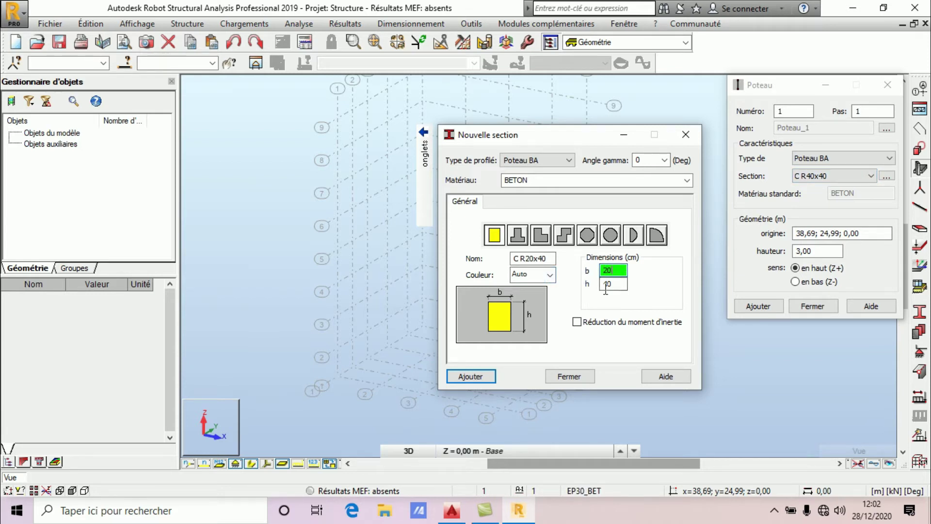
pyautogui.click(485, 376)
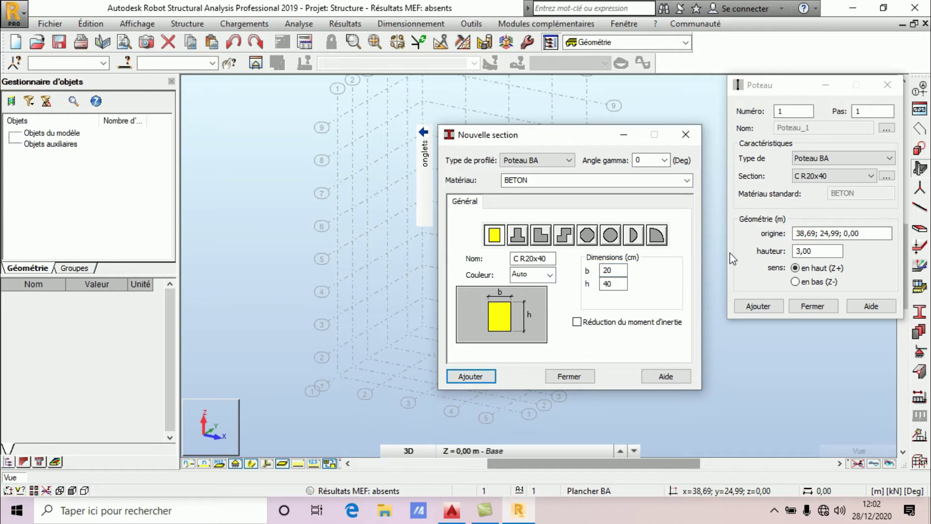
# Check the circular column note in AutoCAD, add a circular 35 cm section in Robot and close the section definition.
pyautogui.click(452, 510)
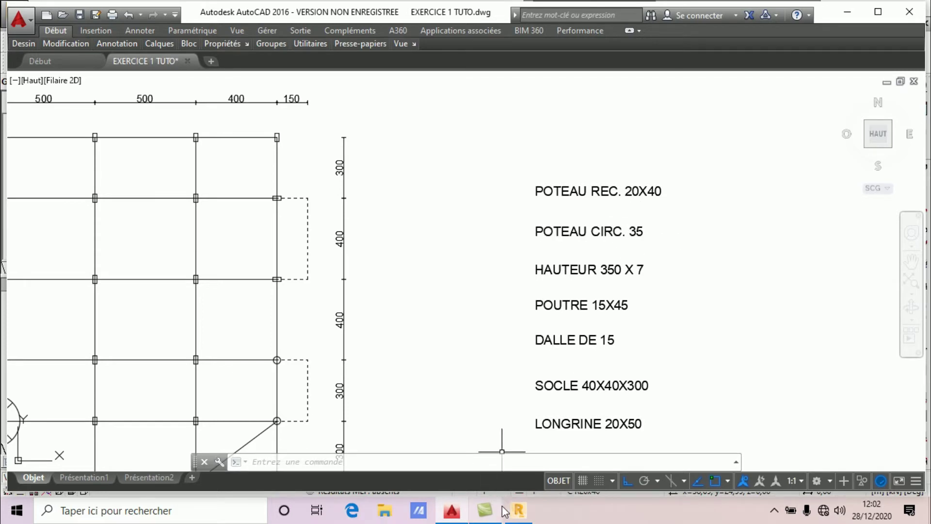
pyautogui.click(518, 510)
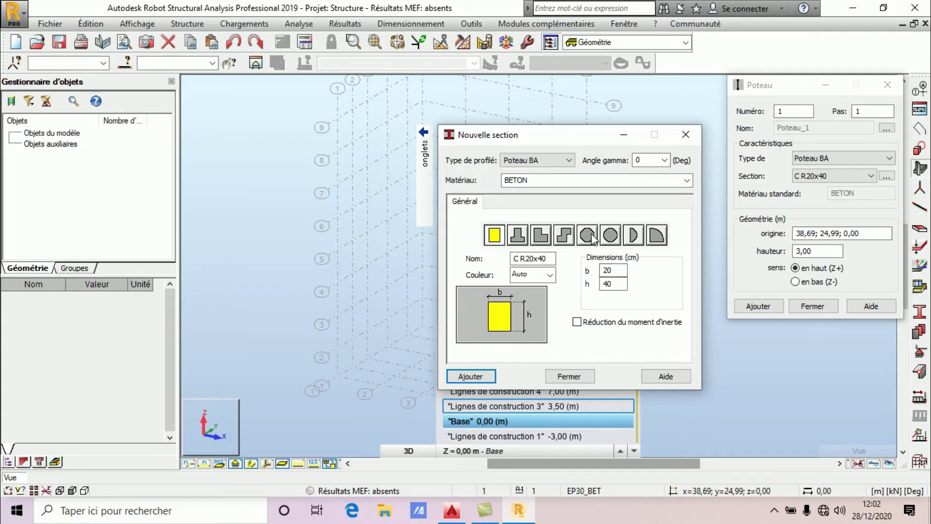
pyautogui.click(610, 236)
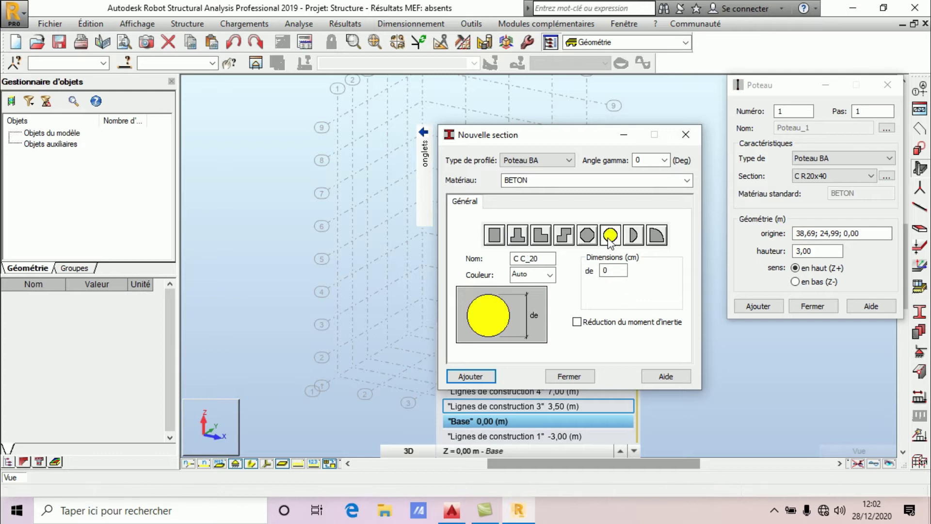
pyautogui.doubleClick(613, 270)
pyautogui.write('35')
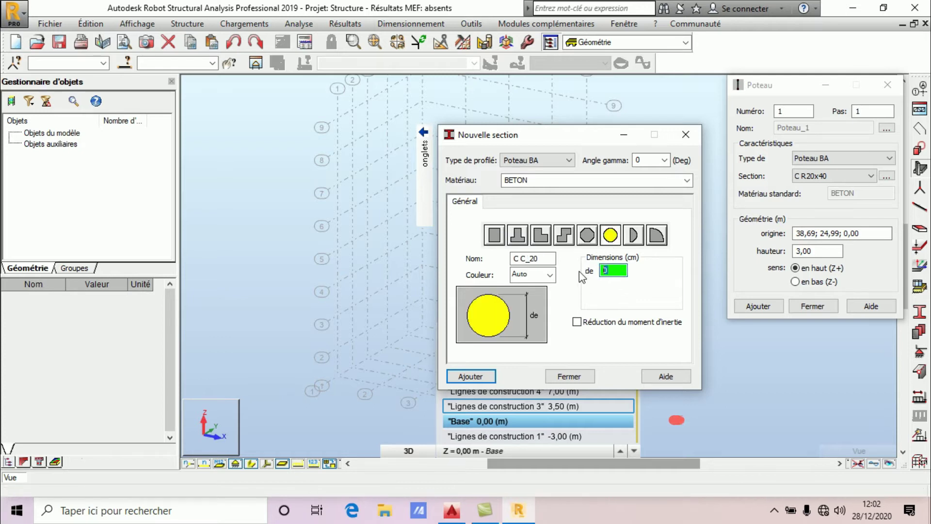
pyautogui.click(492, 377)
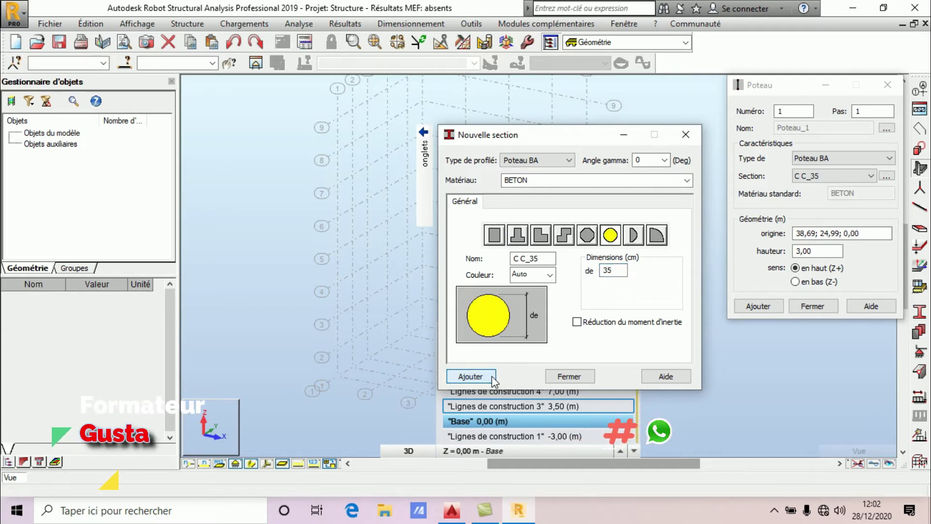
pyautogui.click(566, 376)
# Choose the C R40x40 section for the reinforced concrete column.
pyautogui.scroll(-1, 662, 301)
pyautogui.scroll(2, 513, 322)
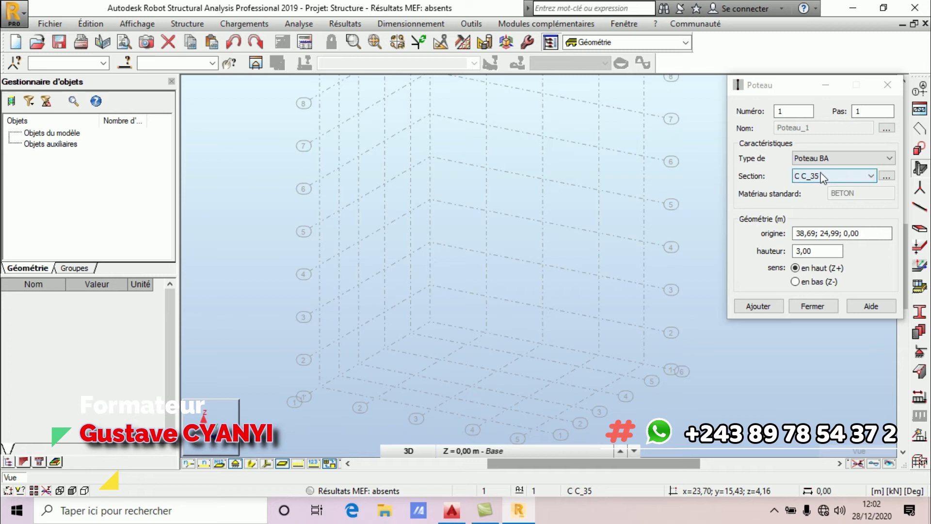
pyautogui.click(825, 158)
pyautogui.click(826, 156)
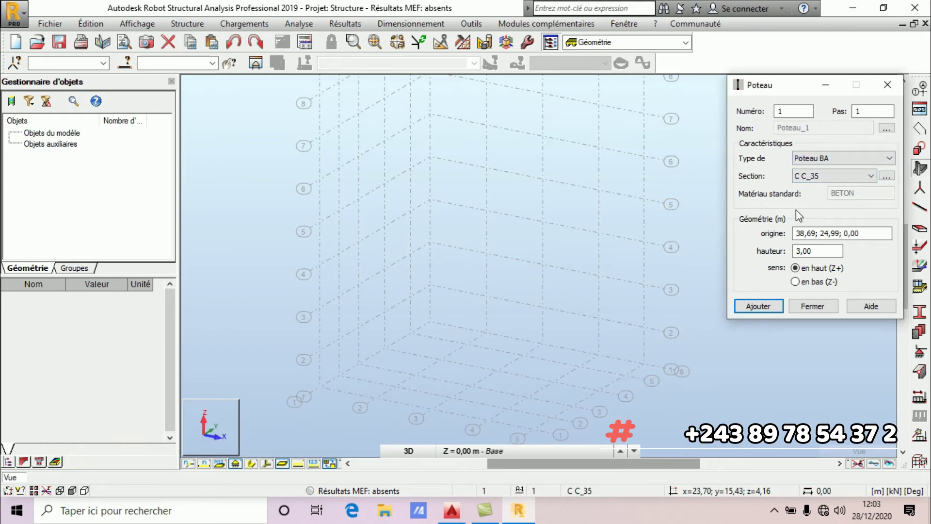
pyautogui.click(813, 177)
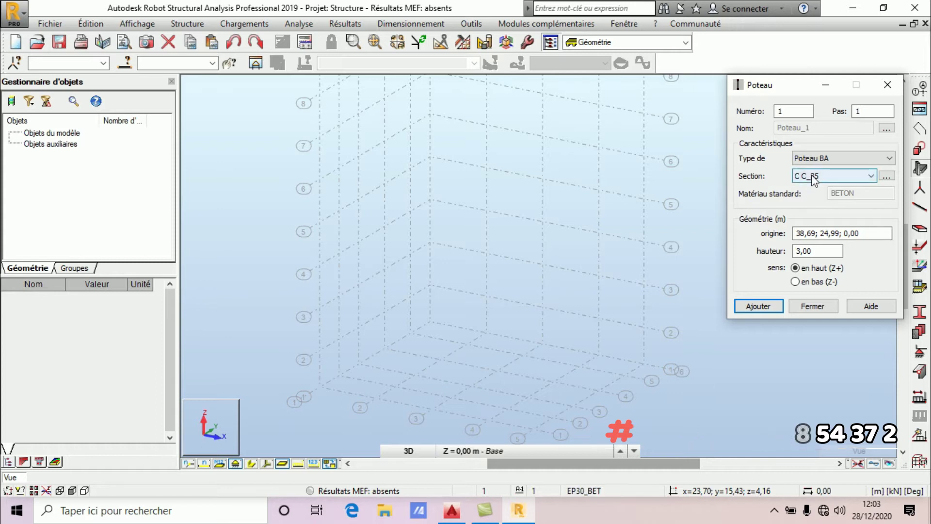
pyautogui.click(813, 177)
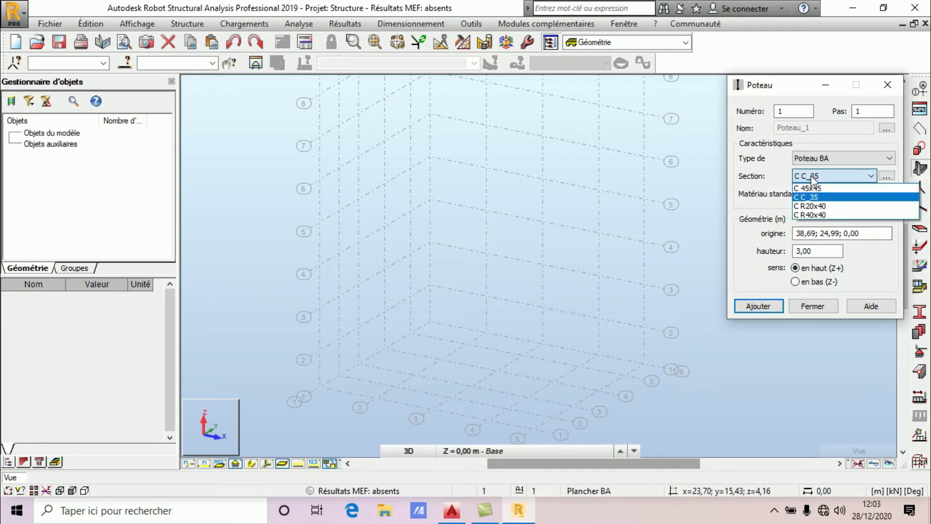
pyautogui.click(822, 214)
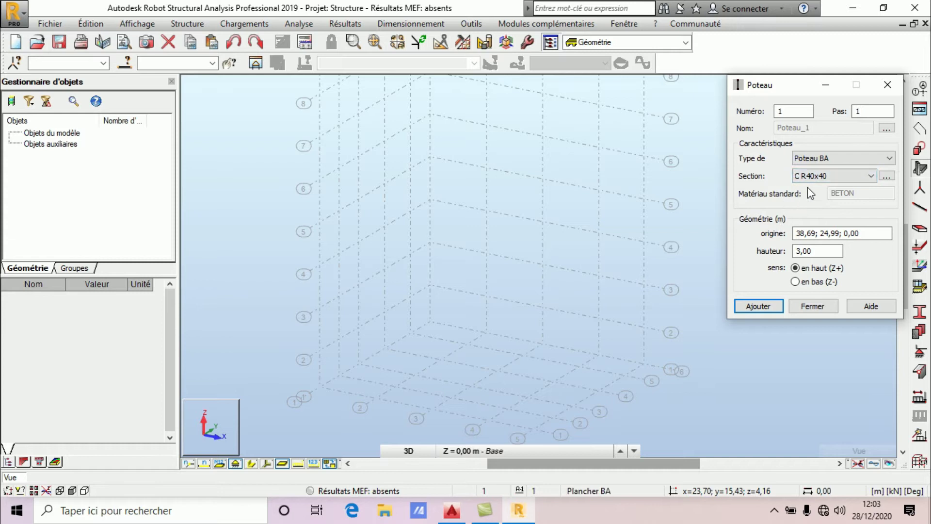
# Set the column's direction to downward (en bas, Z-).
pyautogui.click(799, 252)
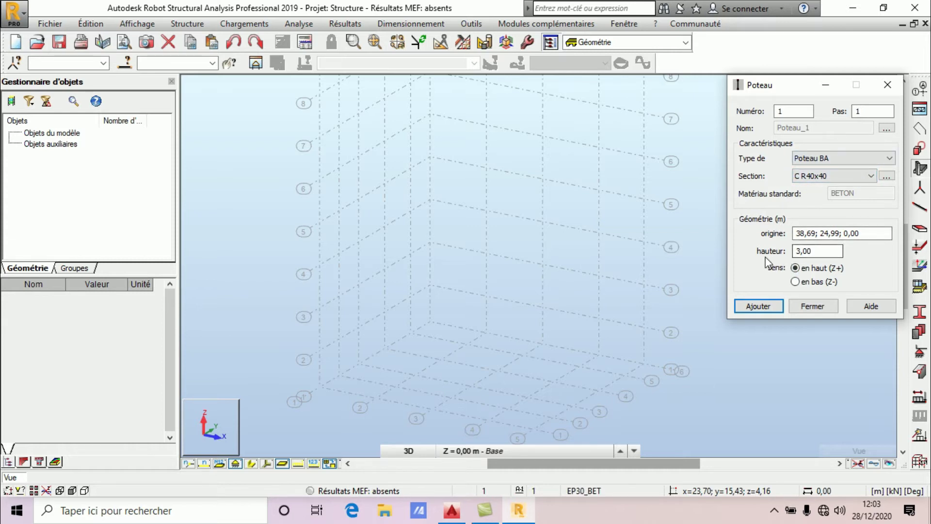
pyautogui.click(812, 234)
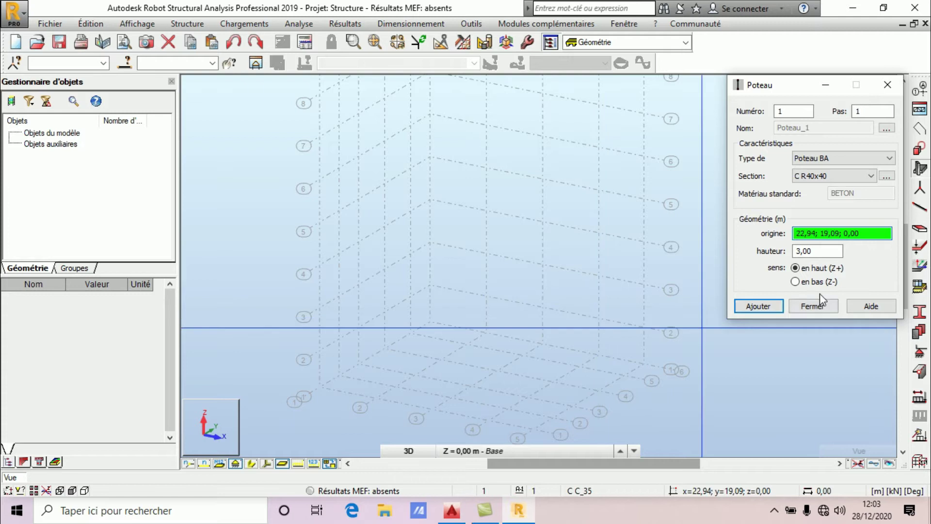
pyautogui.click(796, 281)
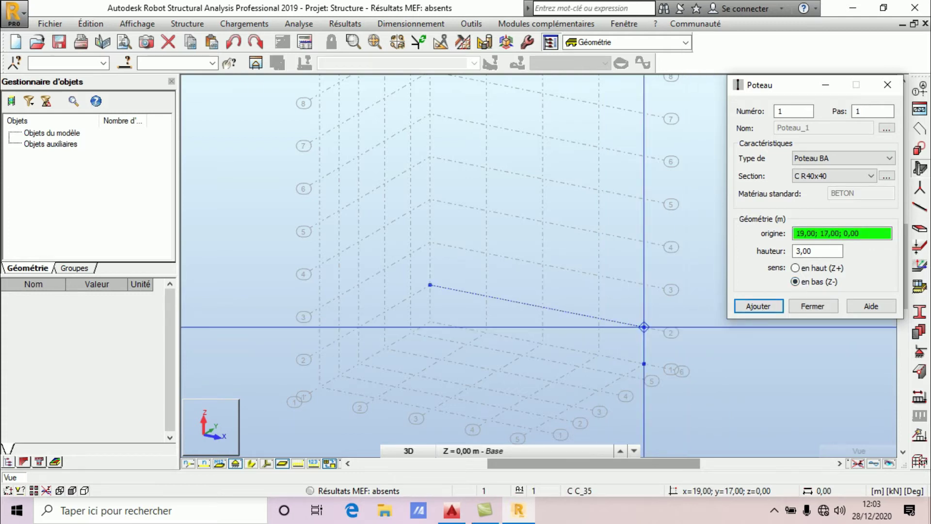
pyautogui.click(800, 271)
pyautogui.click(795, 282)
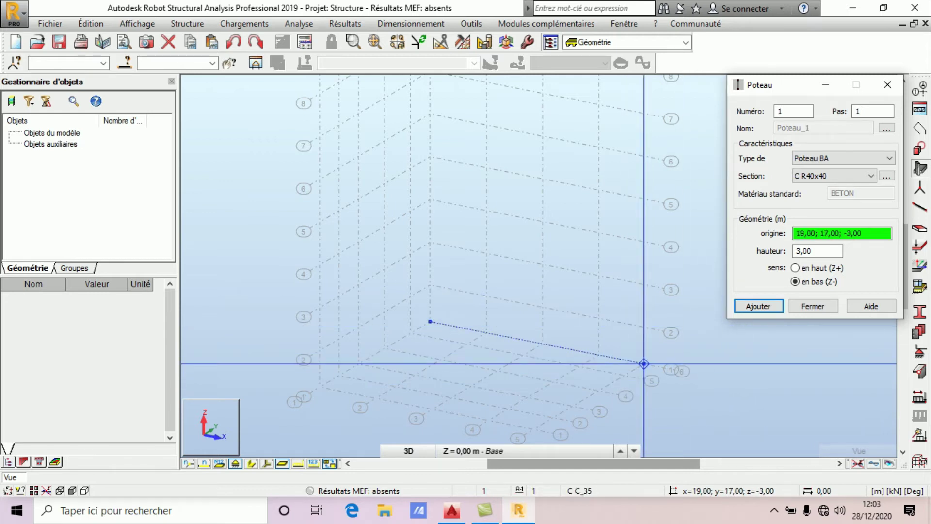
# Examine the column layout on the AutoCAD plan and return to Robot.
pyautogui.click(451, 511)
pyautogui.scroll(-5, 452, 272)
pyautogui.scroll(6, 420, 281)
pyautogui.moveTo(420, 281); pyautogui.dragTo(432, 234, button='middle')
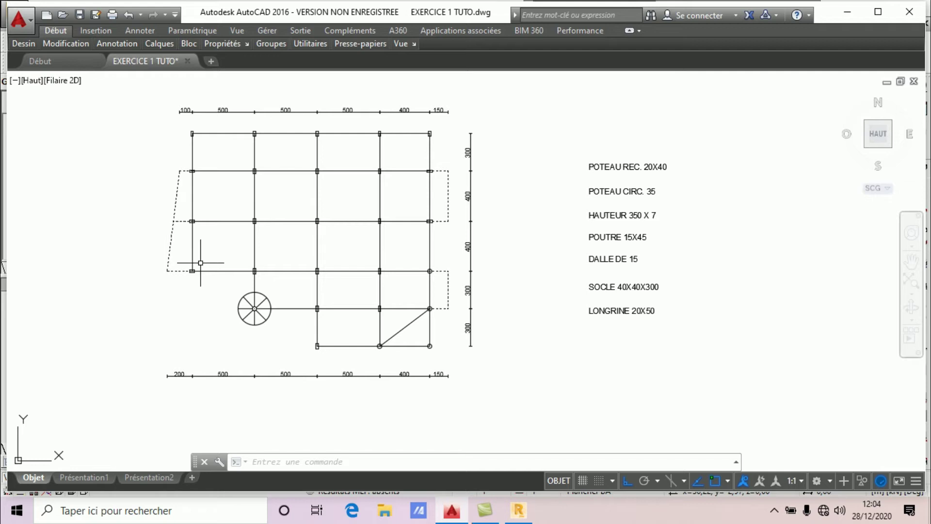
pyautogui.click(517, 510)
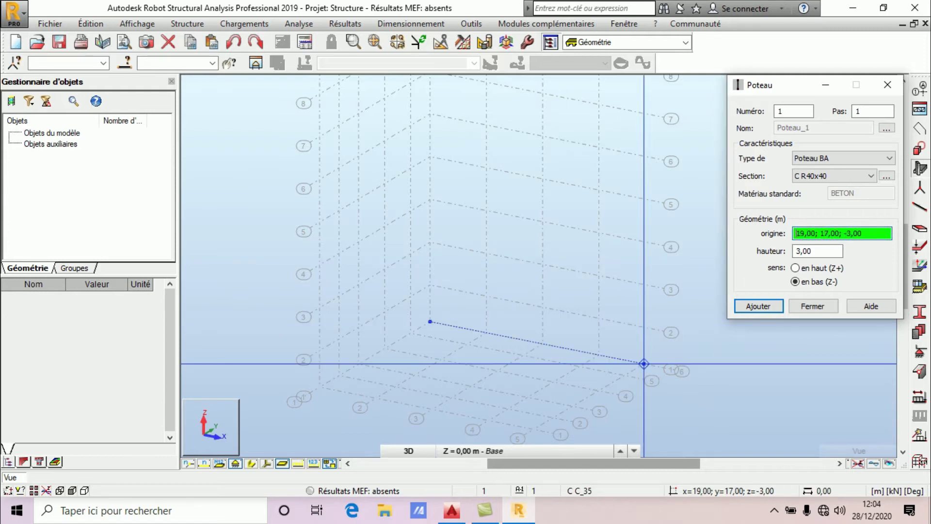
pyautogui.click(643, 364)
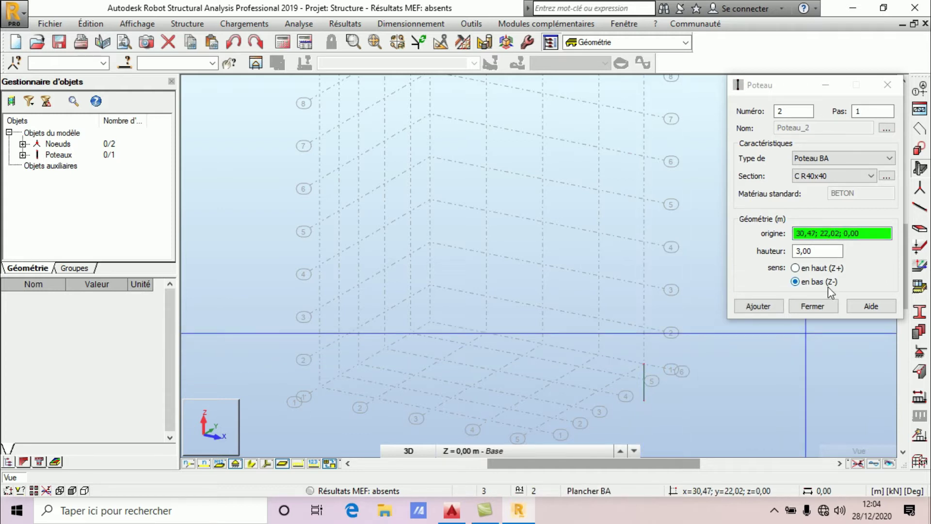
pyautogui.click(238, 46)
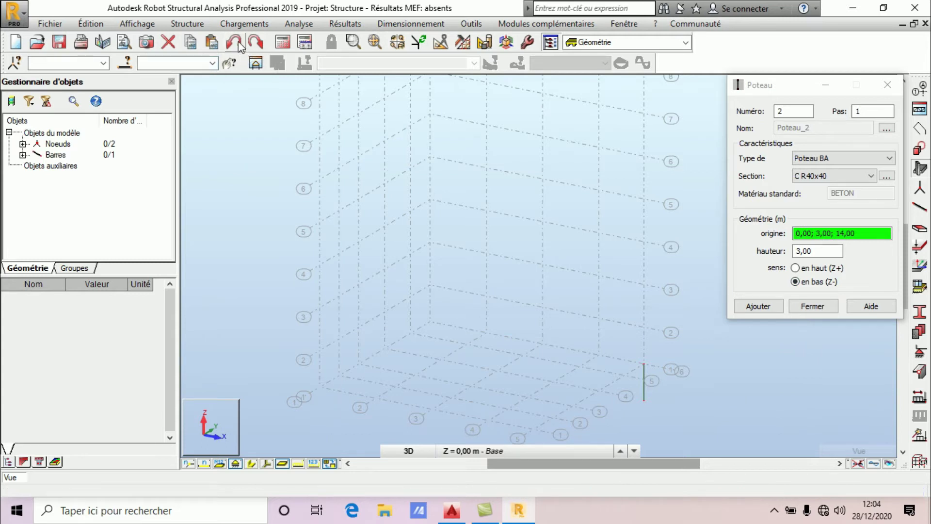
pyautogui.click(239, 46)
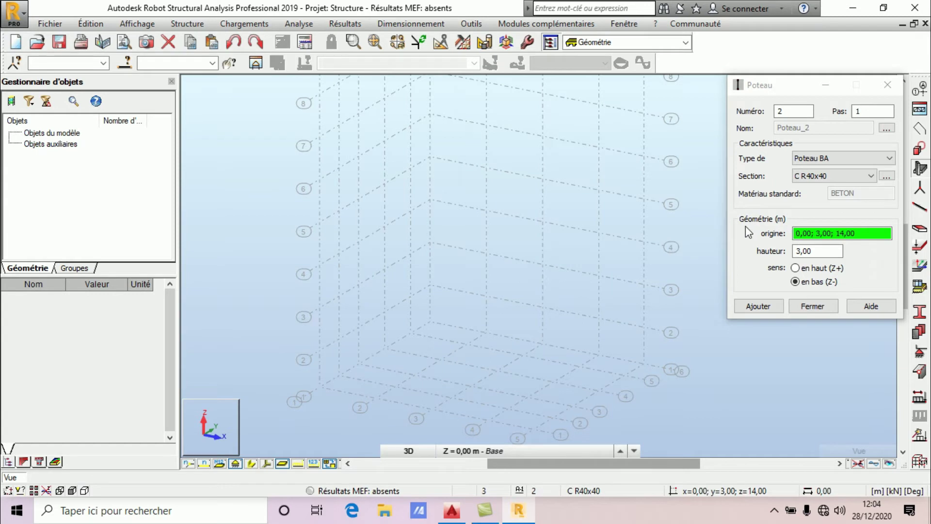
# Place five downward columns at Z = 0 along the y = 17 m grid line, from x = 19 to 0 m, and display the section shapes.
pyautogui.click(824, 236)
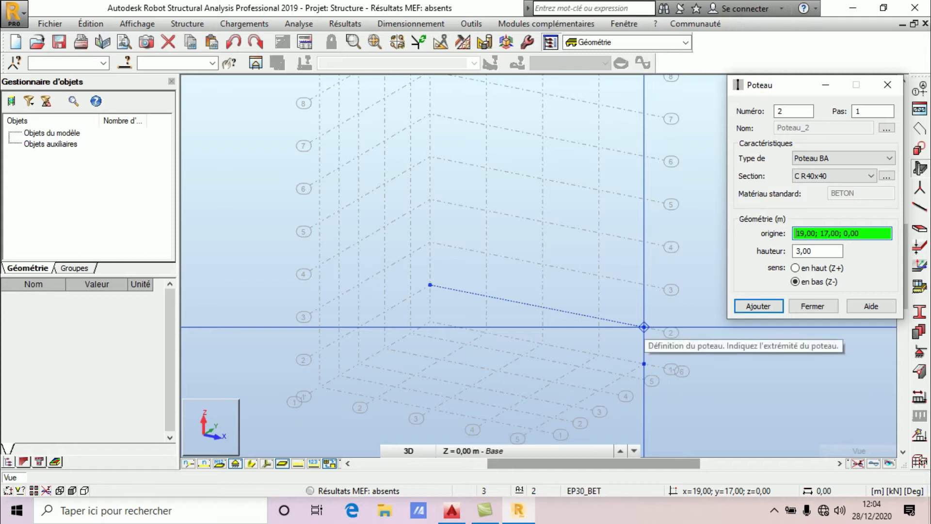
pyautogui.click(644, 328)
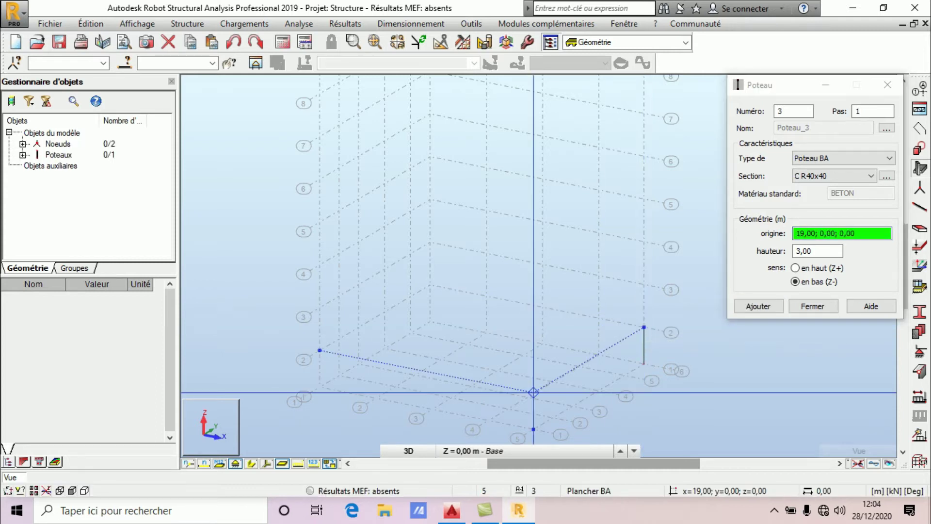
pyautogui.click(599, 318)
pyautogui.click(543, 307)
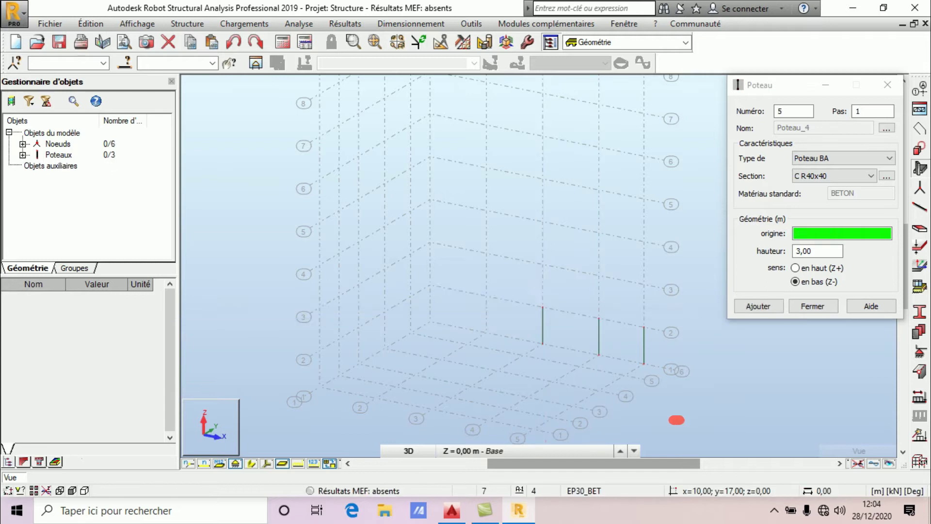
pyautogui.click(487, 296)
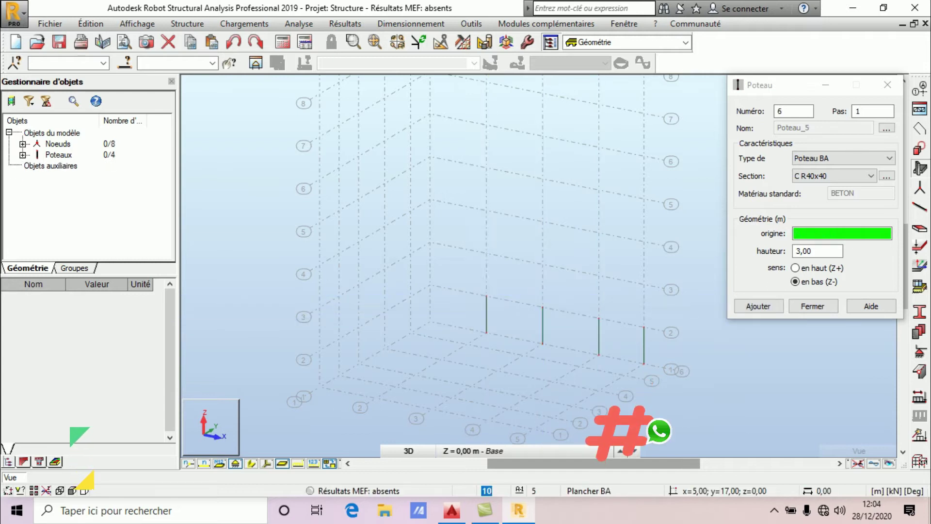
pyautogui.click(430, 285)
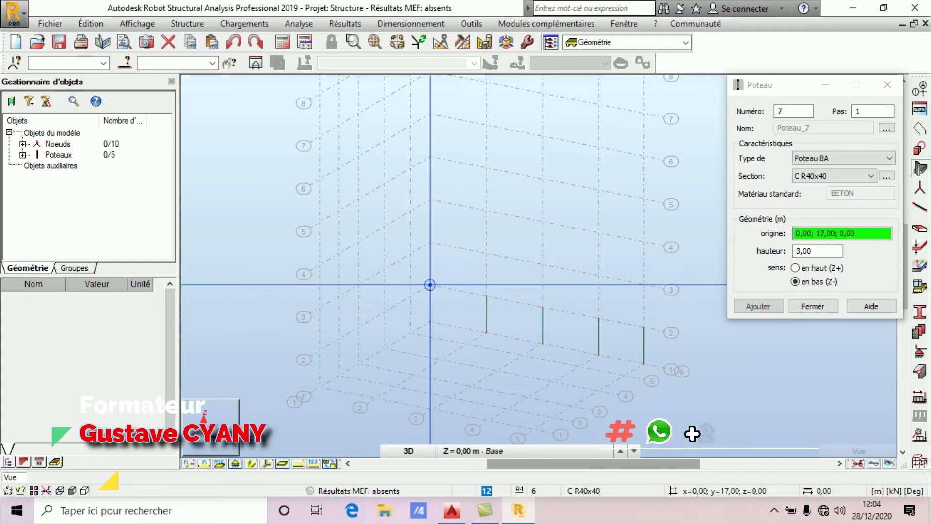
pyautogui.click(251, 464)
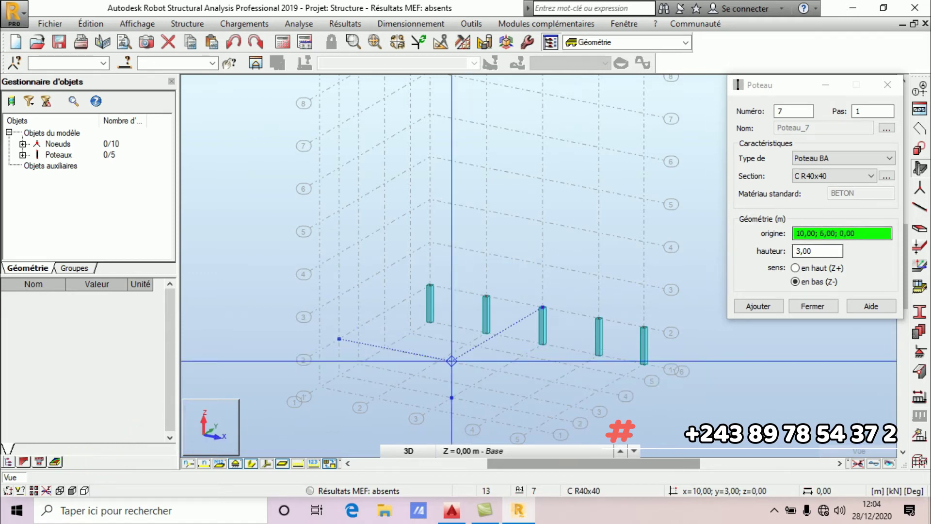
# Check the column layout on the AutoCAD plan, return to Robot and set the column's direction to upward (en haut, Z+).
pyautogui.click(451, 510)
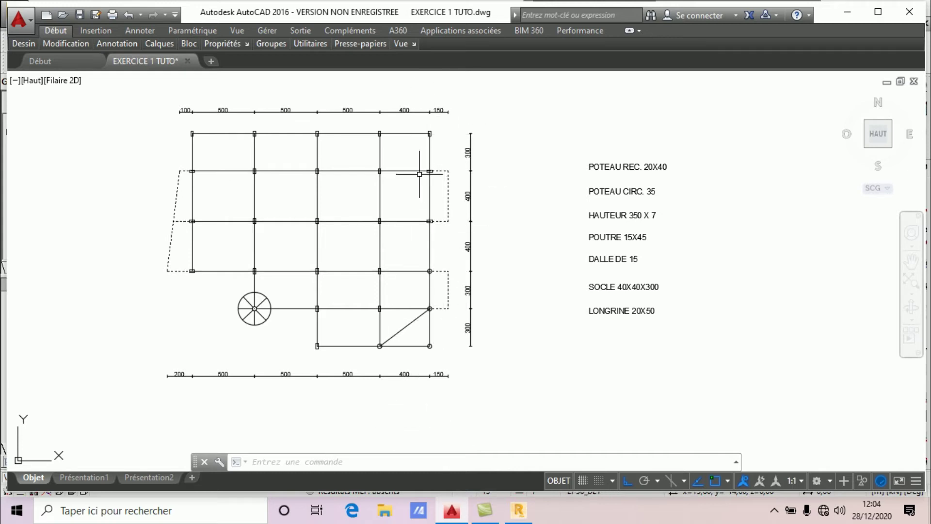
pyautogui.click(517, 509)
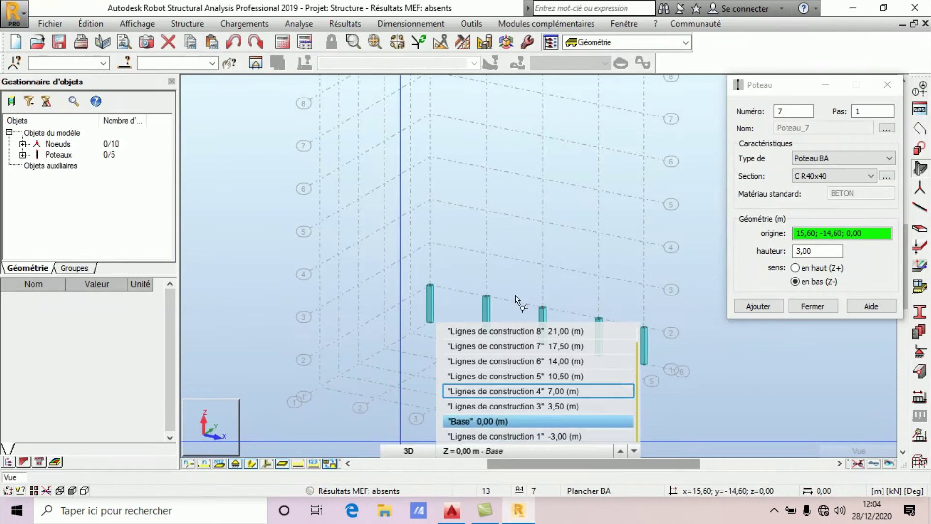
pyautogui.scroll(-1, 506, 187)
pyautogui.scroll(1, 564, 304)
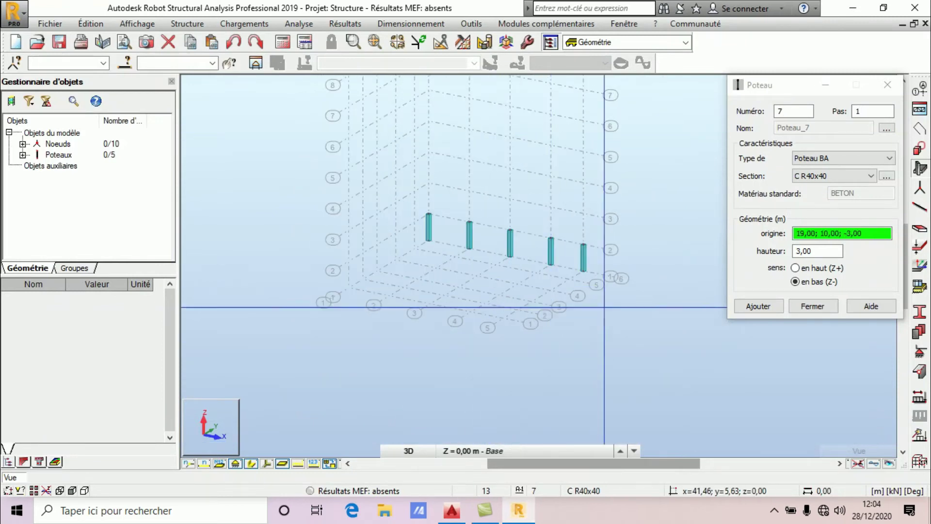
pyautogui.click(795, 273)
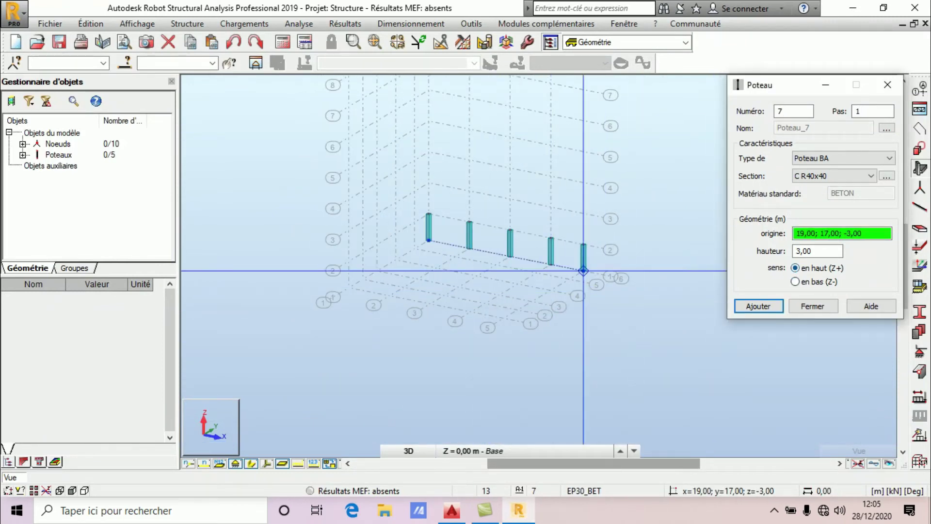
# Place five columns at Z = -3 m on the x = 19 m grid line, from y = 14 to 0 m, and close the column definition.
pyautogui.click(569, 279)
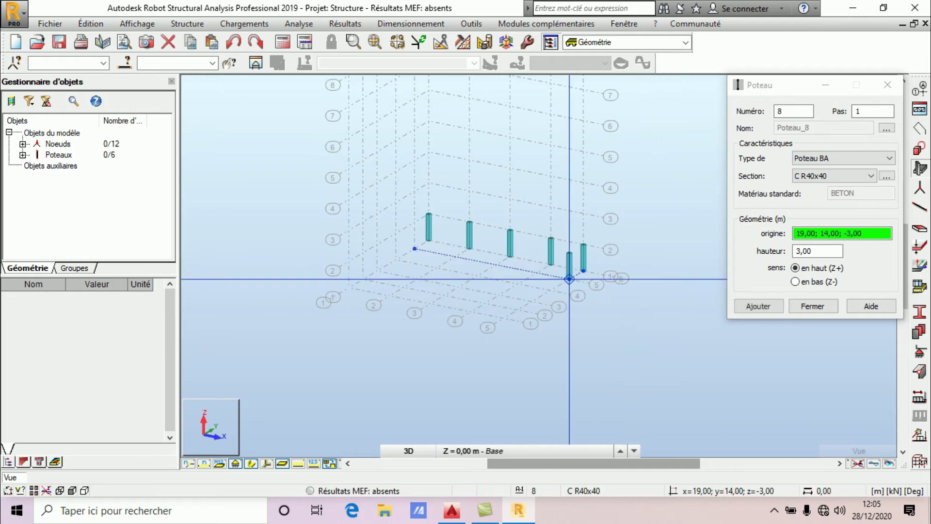
pyautogui.click(550, 290)
pyautogui.click(532, 301)
pyautogui.click(518, 309)
pyautogui.click(504, 318)
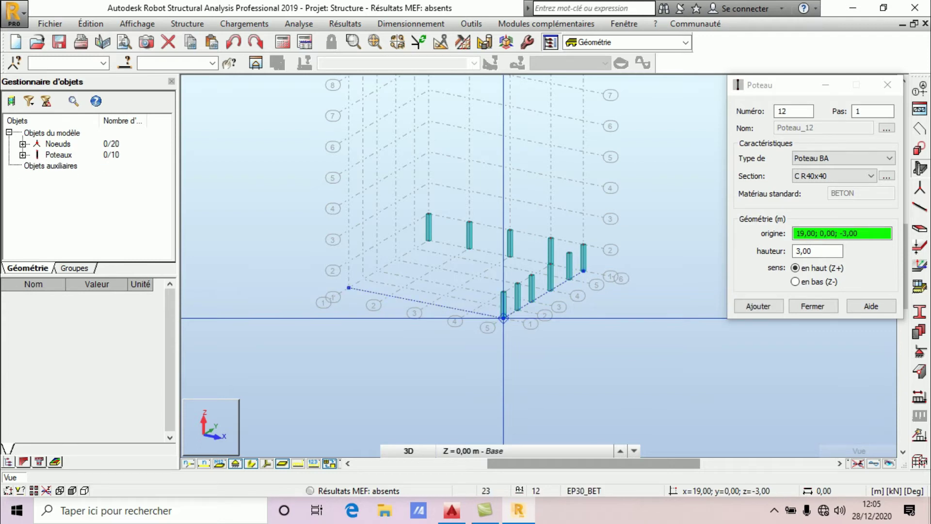
pyautogui.click(812, 307)
# Copy the five columns on the x = 19 m line, y = 14 to 0 m, by translation onto the x = 15, 10, 5 and 0 m lines.
pyautogui.rightClick(621, 241)
pyautogui.click(687, 293)
pyautogui.moveTo(553, 326); pyautogui.dragTo(641, 333)
pyautogui.rightClick(657, 229)
pyautogui.click(656, 237)
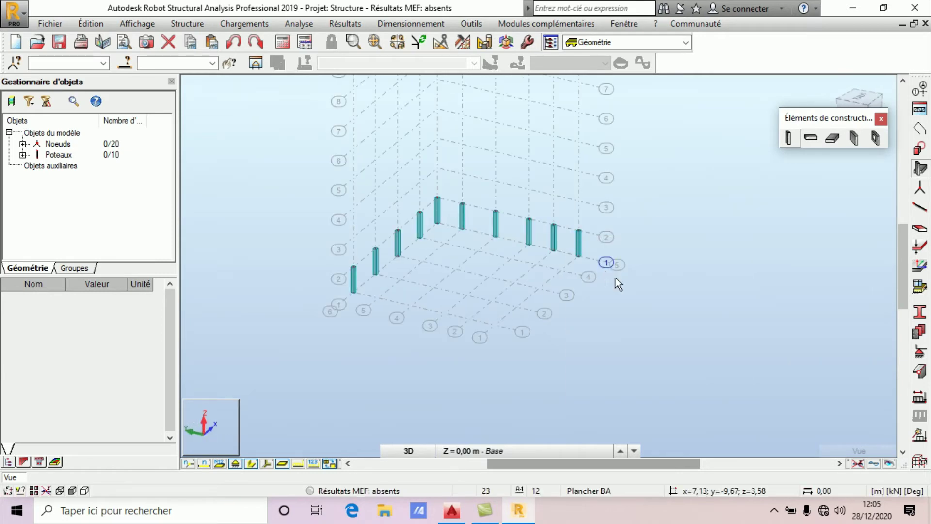
pyautogui.moveTo(480, 196); pyautogui.dragTo(450, 185)
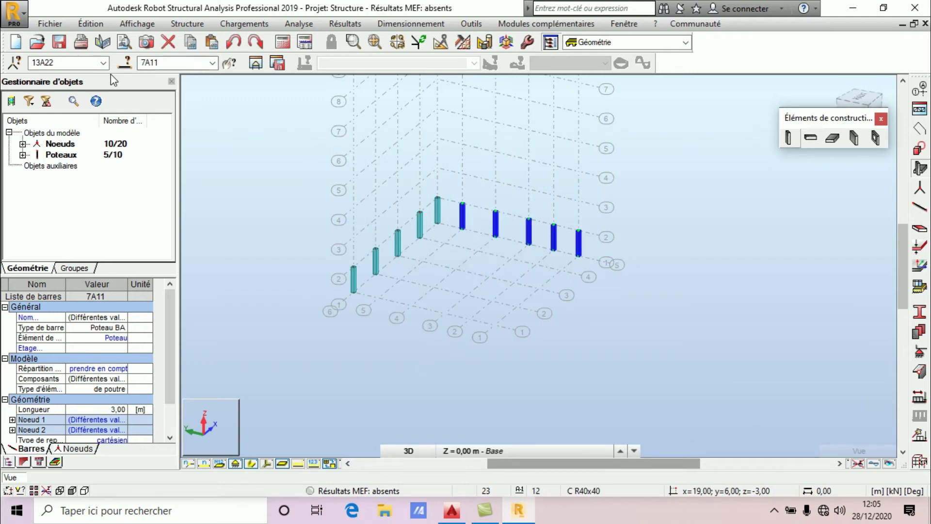
pyautogui.click(441, 43)
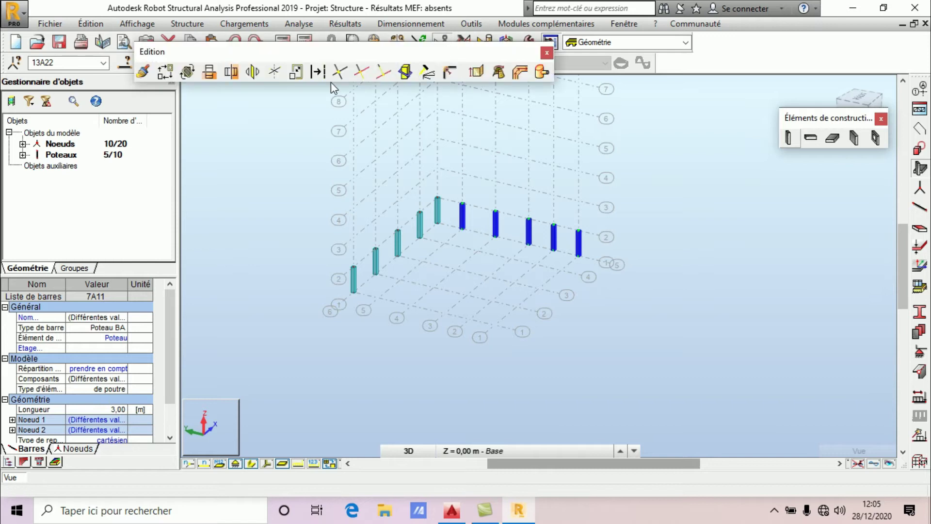
pyautogui.click(169, 73)
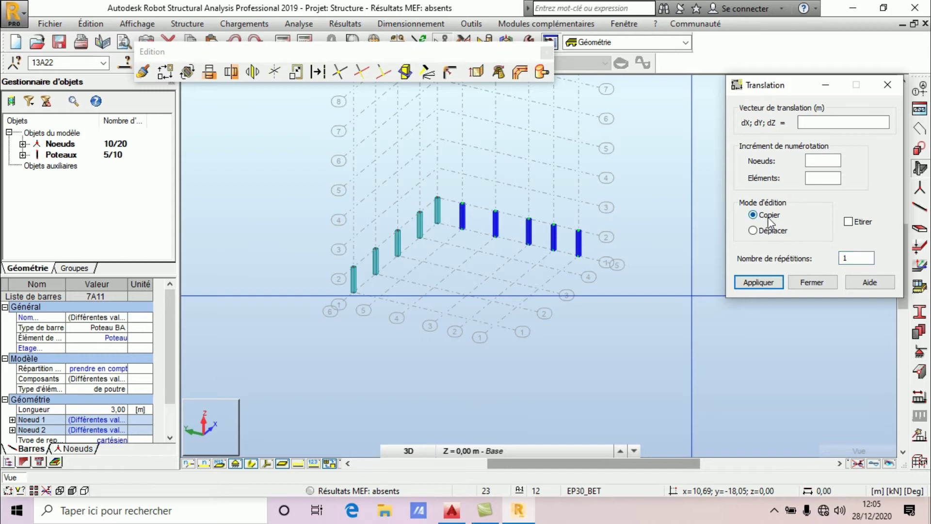
pyautogui.click(579, 256)
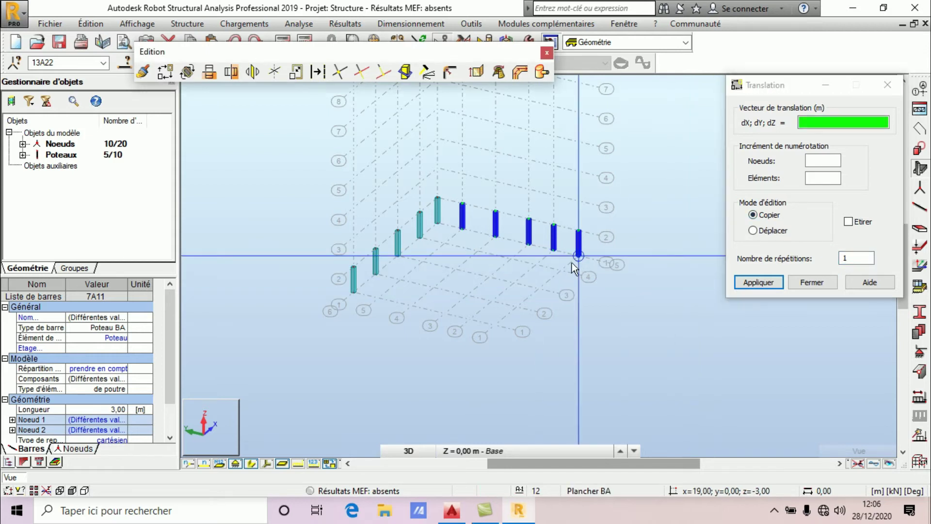
pyautogui.click(562, 269)
pyautogui.click(563, 272)
pyautogui.click(544, 283)
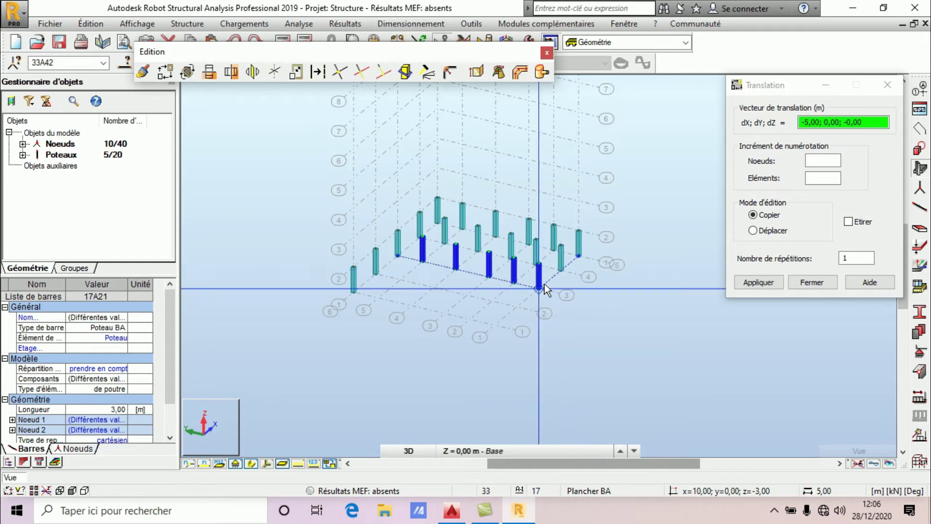
pyautogui.click(519, 307)
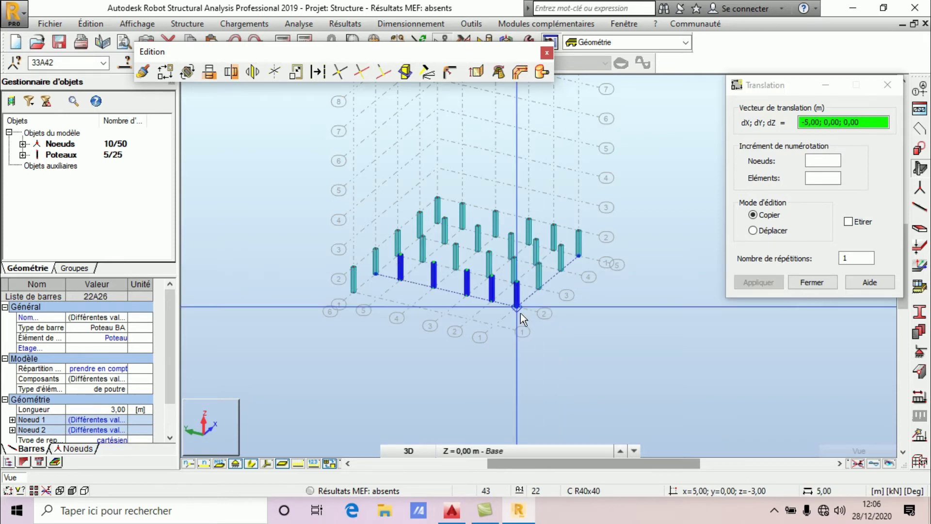
pyautogui.click(496, 324)
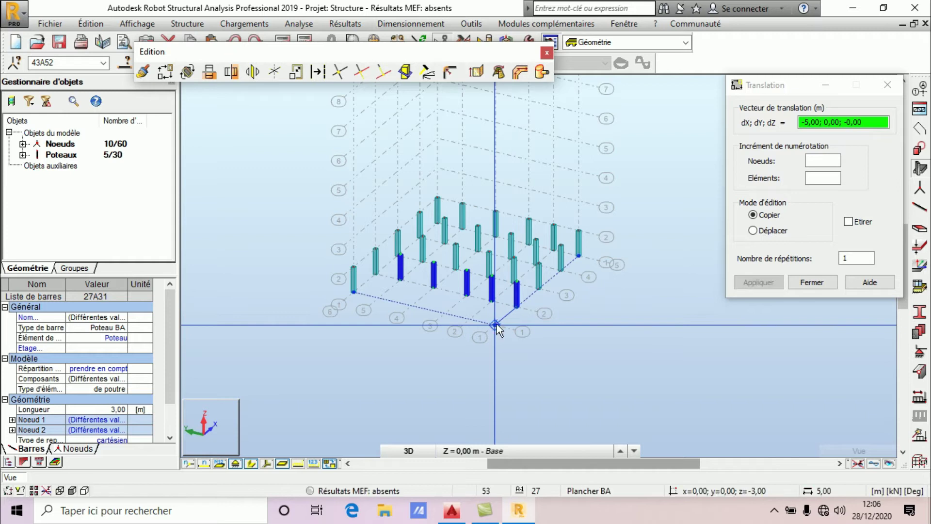
pyautogui.click(808, 285)
pyautogui.click(688, 255)
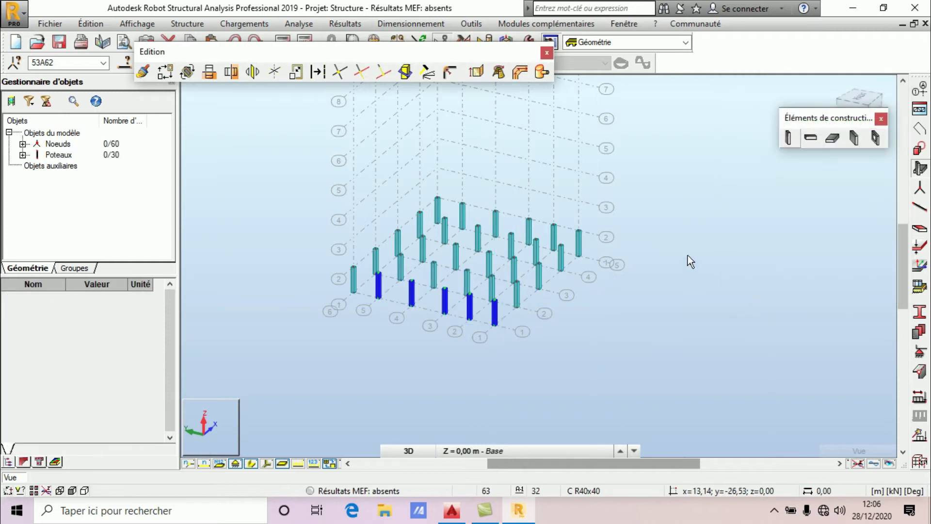
# View the base columns from higher up, compare their layout with the AutoCAD plan and return to Robot.
pyautogui.rightClick(623, 211)
pyautogui.click(695, 265)
pyautogui.moveTo(606, 301); pyautogui.dragTo(522, 362)
pyautogui.moveTo(436, 217); pyautogui.dragTo(399, 224)
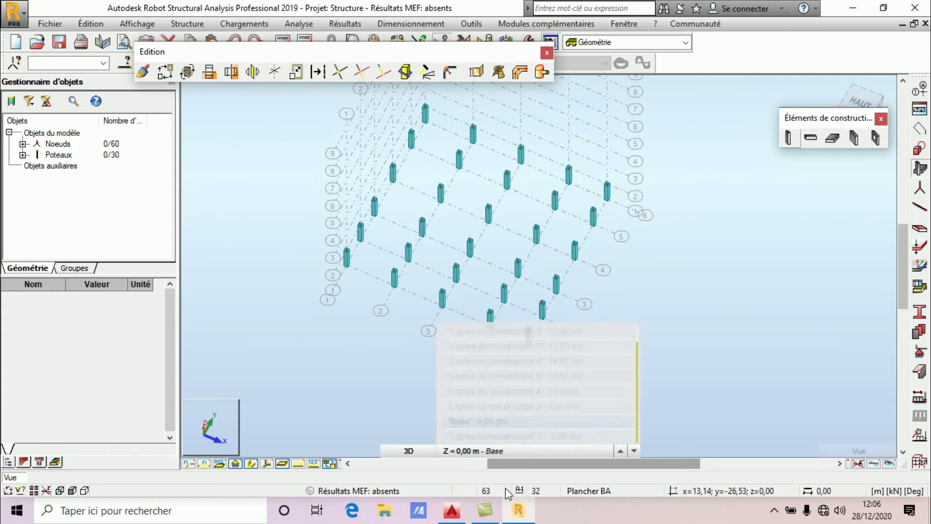
pyautogui.click(519, 510)
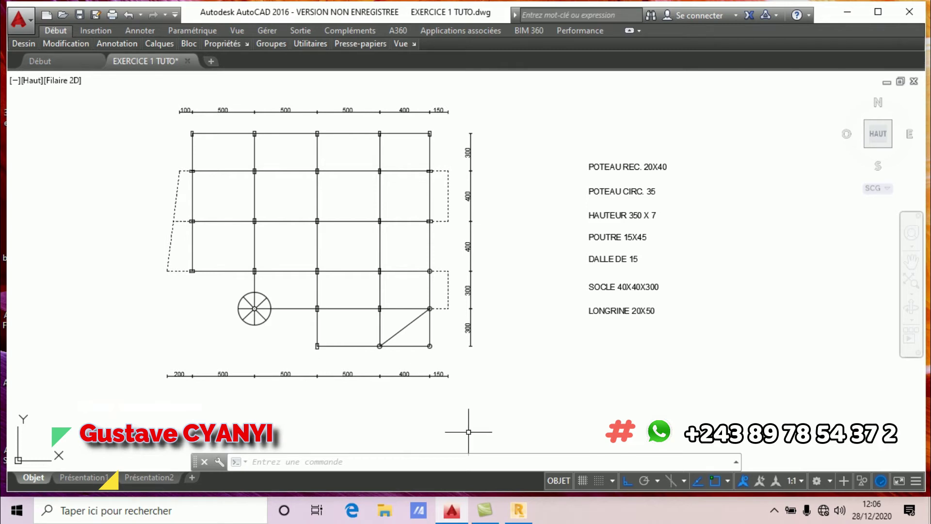
pyautogui.click(519, 510)
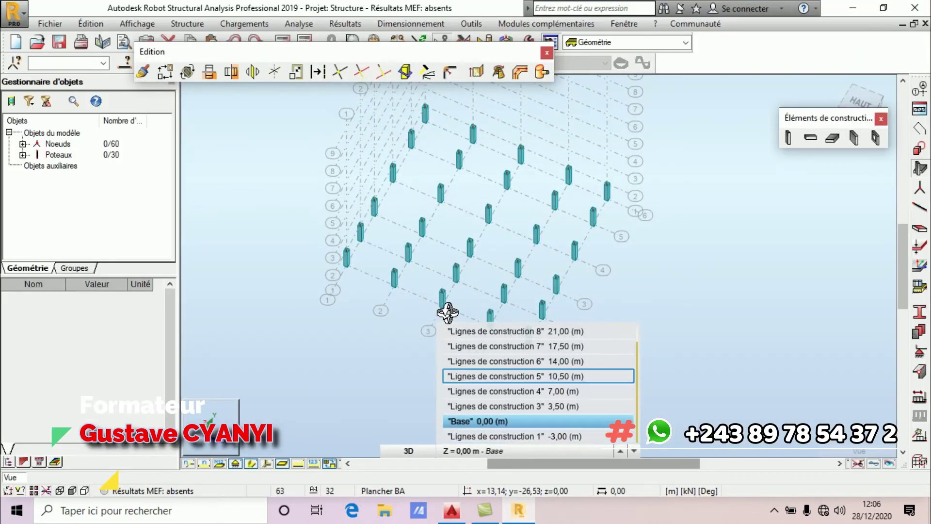
# Delete the two columns at x = 0 m and x = 5 m on the y = 0 grid line.
pyautogui.rightClick(687, 251)
pyautogui.click(621, 260)
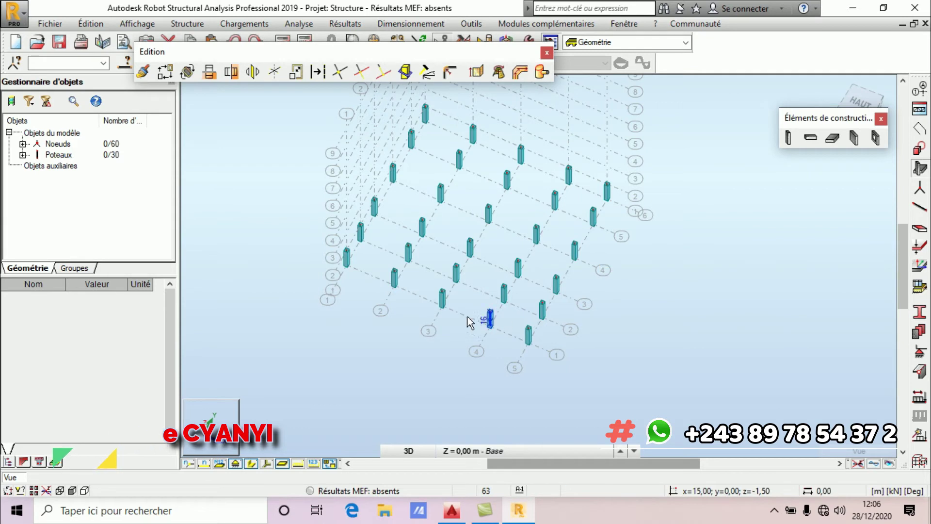
pyautogui.click(393, 275)
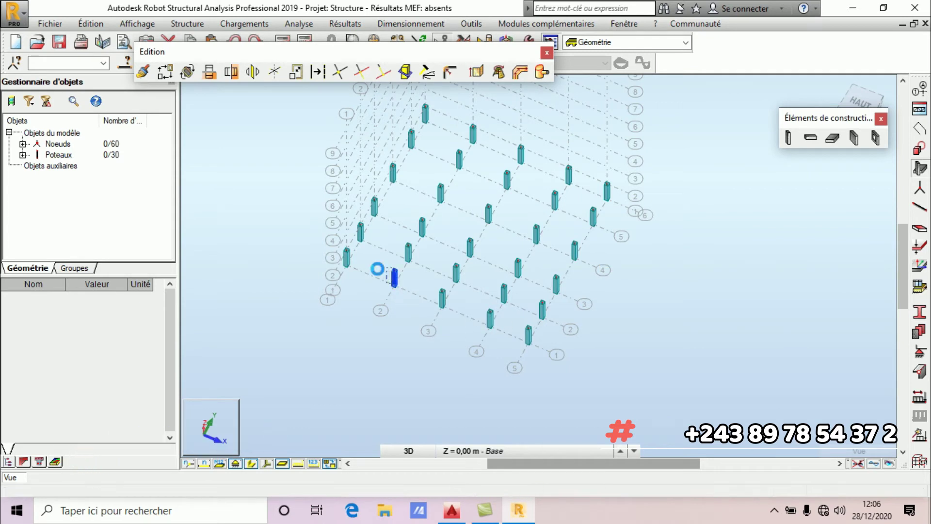
pyautogui.keyDown('ctrl'); pyautogui.click(347, 261); pyautogui.keyUp('ctrl')
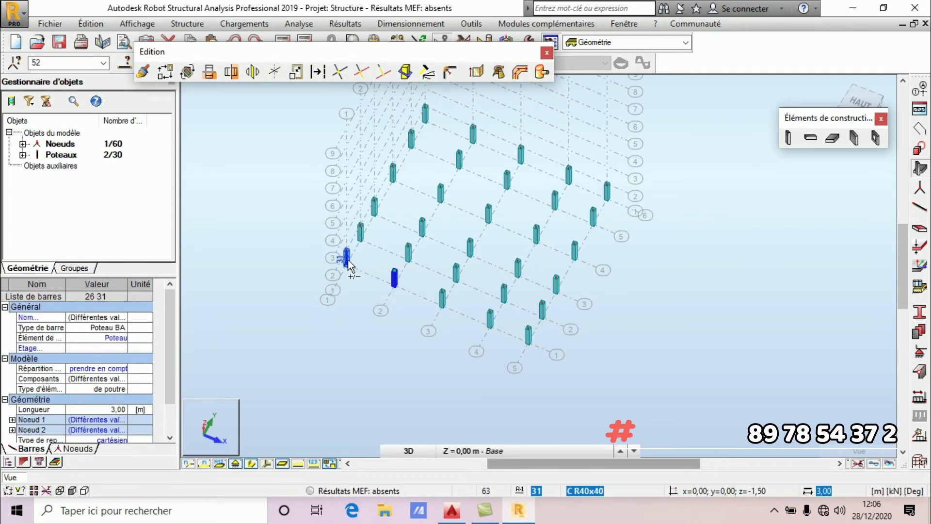
pyautogui.click(168, 39)
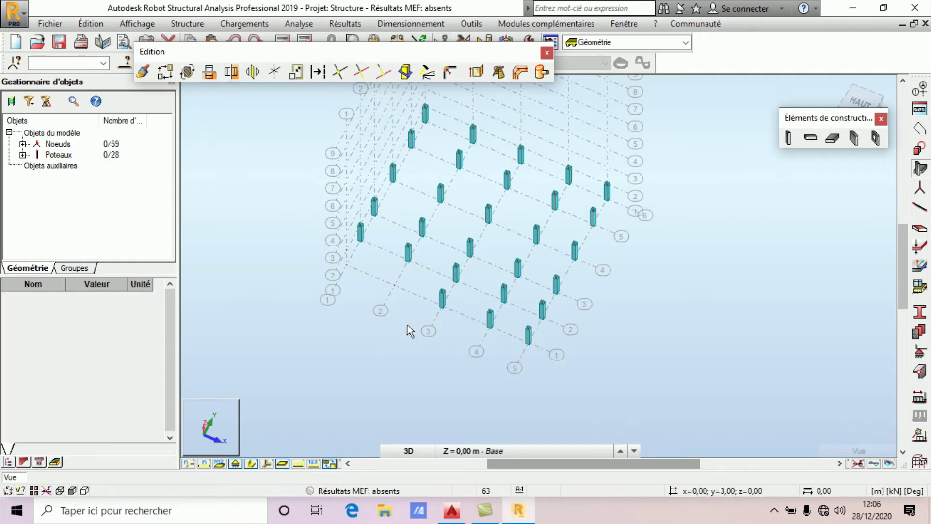
# Check the AutoCAD plan again, return to Robot and delete the column at x = 0 m, y = 3 m.
pyautogui.click(343, 225)
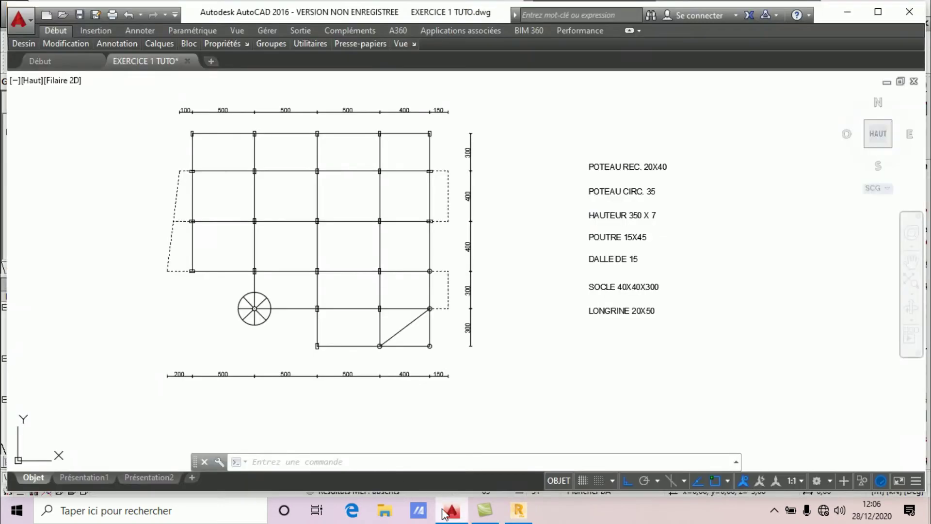
pyautogui.click(452, 510)
pyautogui.click(518, 509)
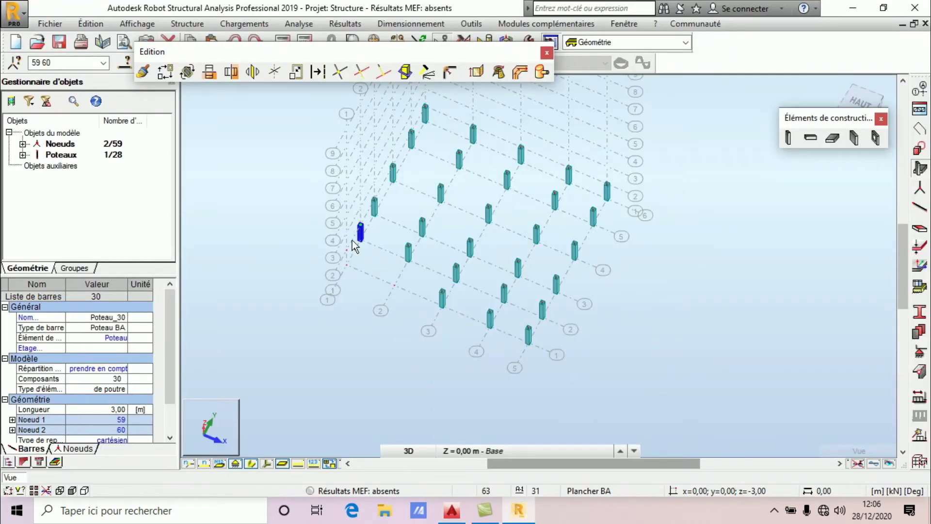
pyautogui.click(168, 37)
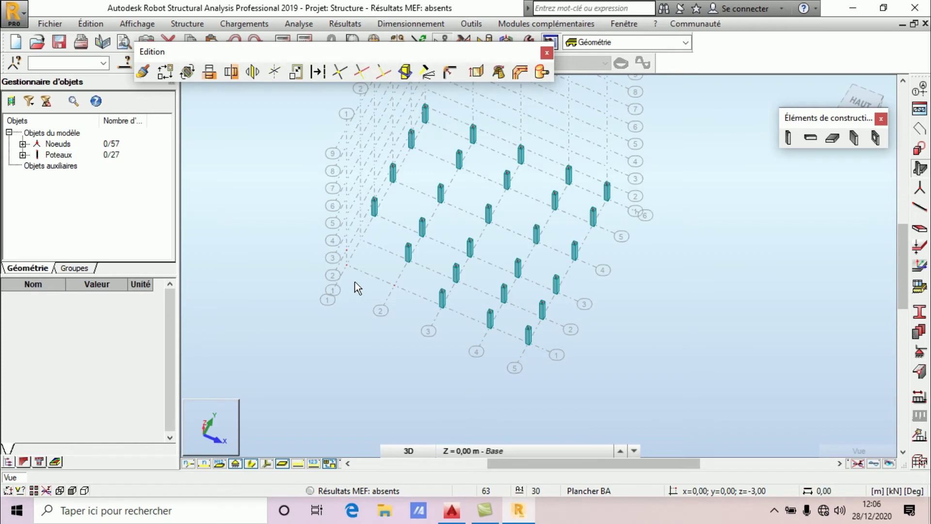
pyautogui.scroll(3, 341, 250)
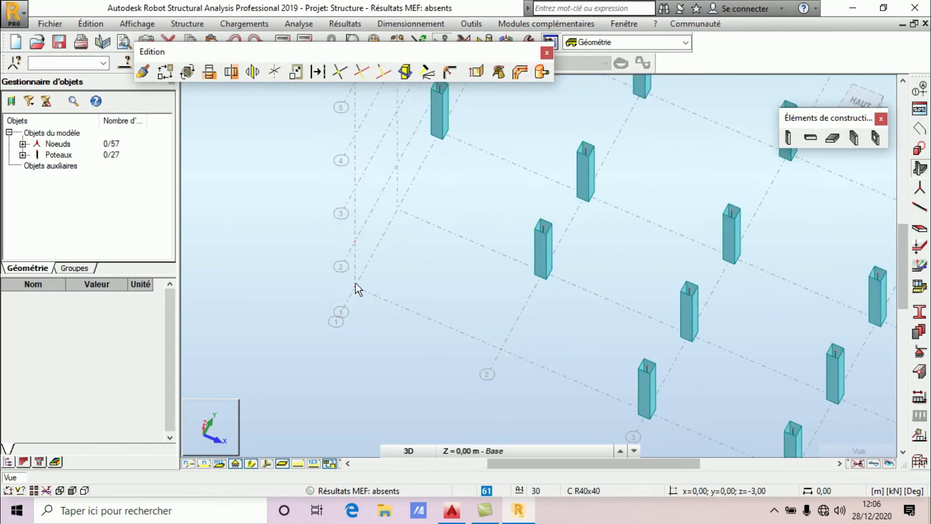
# Delete the leftover nodes at x = 0 m and x = 5 m on the y = 0 grid line.
pyautogui.scroll(3, 347, 281)
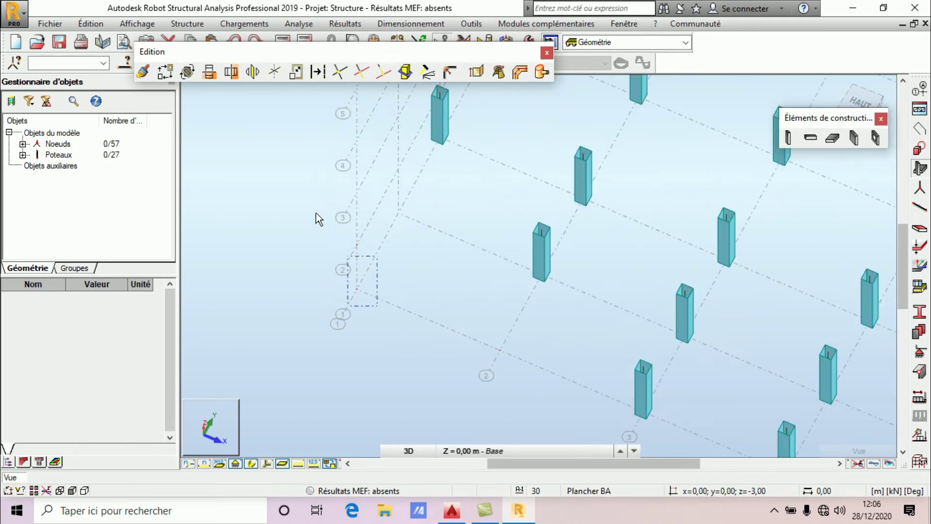
pyautogui.moveTo(315, 212); pyautogui.dragTo(309, 205)
pyautogui.press('Delete')
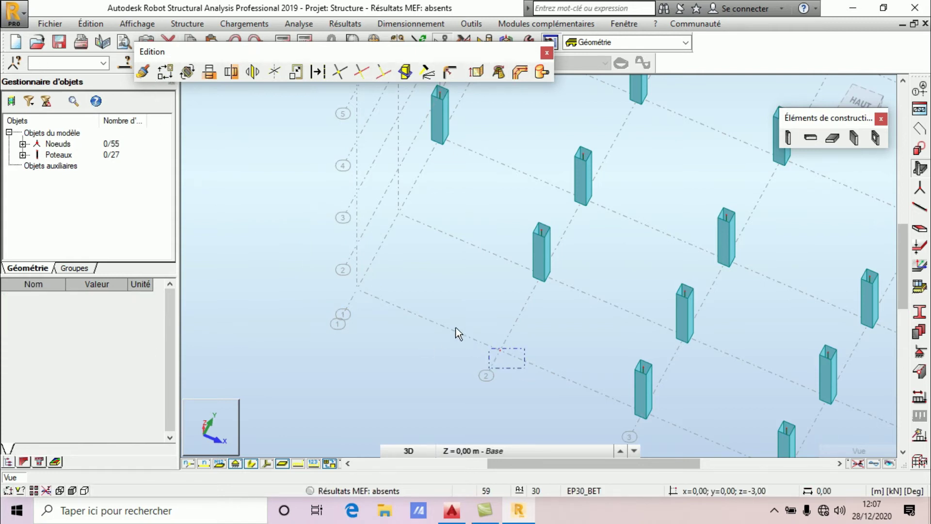
pyautogui.click(500, 349)
pyautogui.click(168, 39)
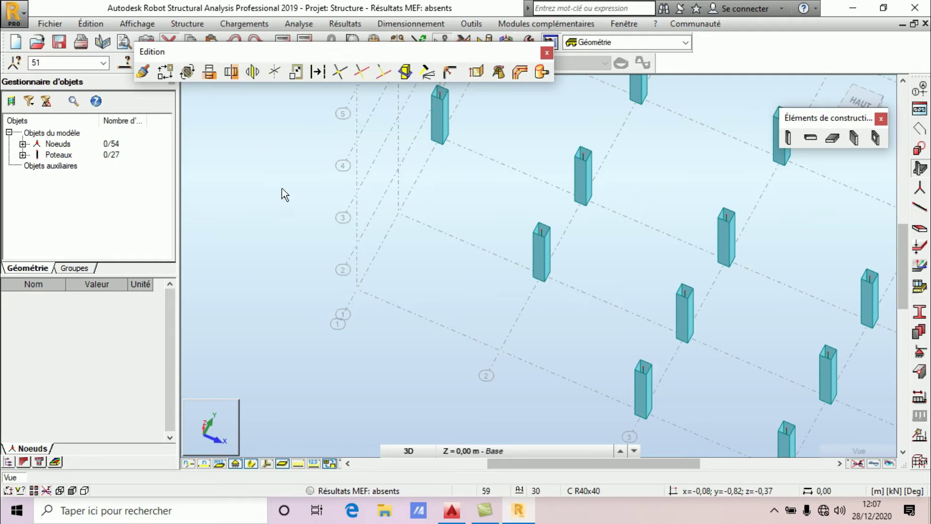
pyautogui.scroll(-5, 322, 215)
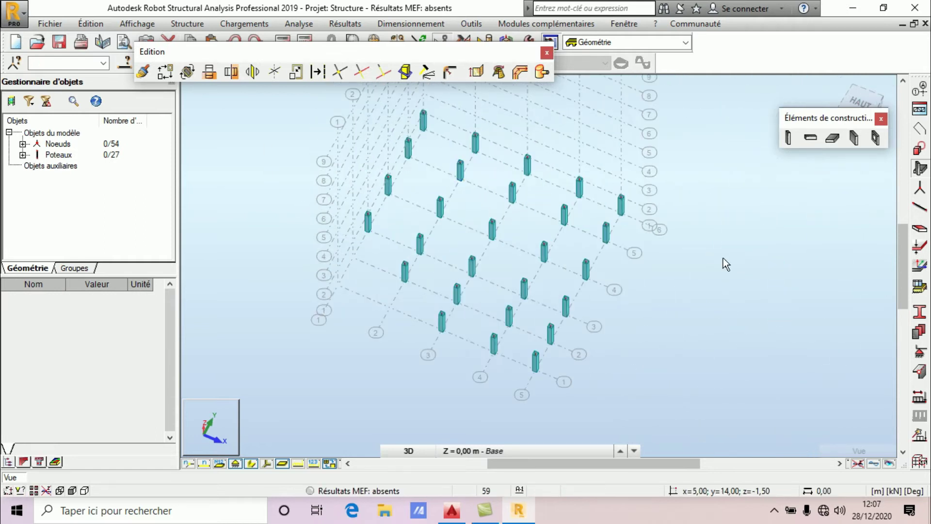
pyautogui.click(781, 515)
pyautogui.click(747, 482)
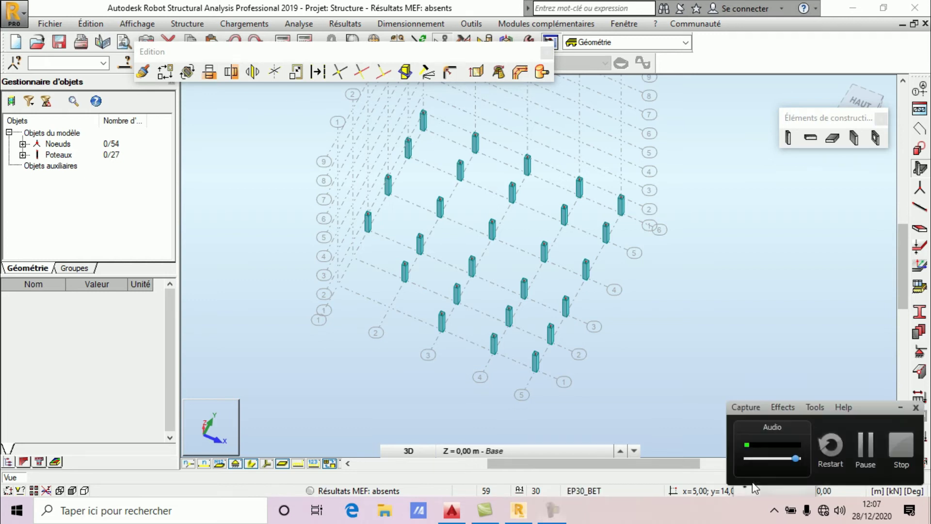
pyautogui.click(860, 451)
# Start defining a beam and set its type to reinforced concrete (Poutre BA).
pyautogui.scroll(-5, 526, 312)
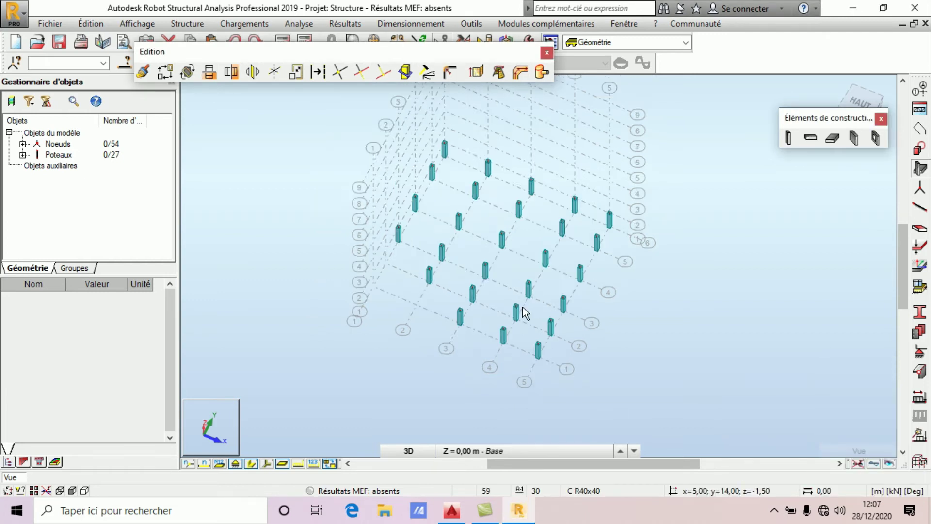
pyautogui.rightClick(685, 240)
pyautogui.click(675, 295)
pyautogui.moveTo(432, 337); pyautogui.dragTo(634, 320)
pyautogui.scroll(3, 512, 274)
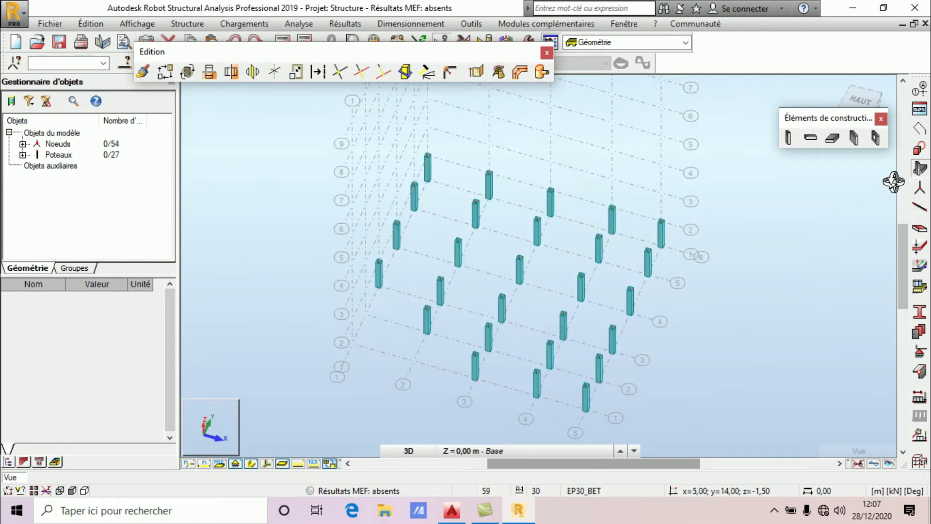
pyautogui.click(810, 141)
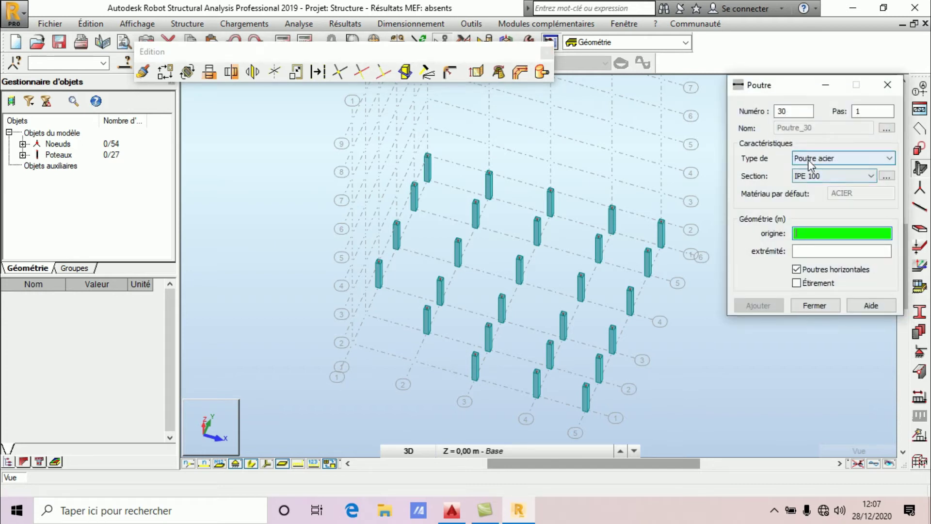
pyautogui.click(814, 158)
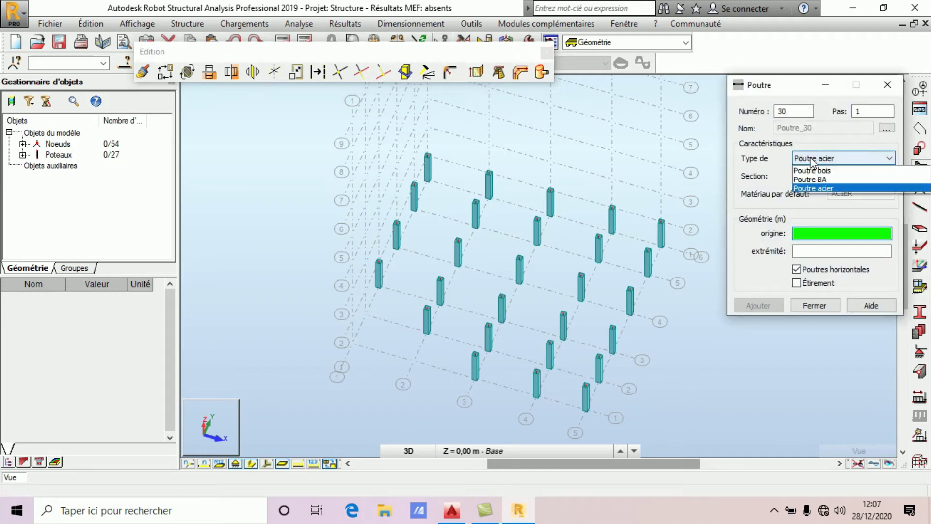
pyautogui.click(813, 179)
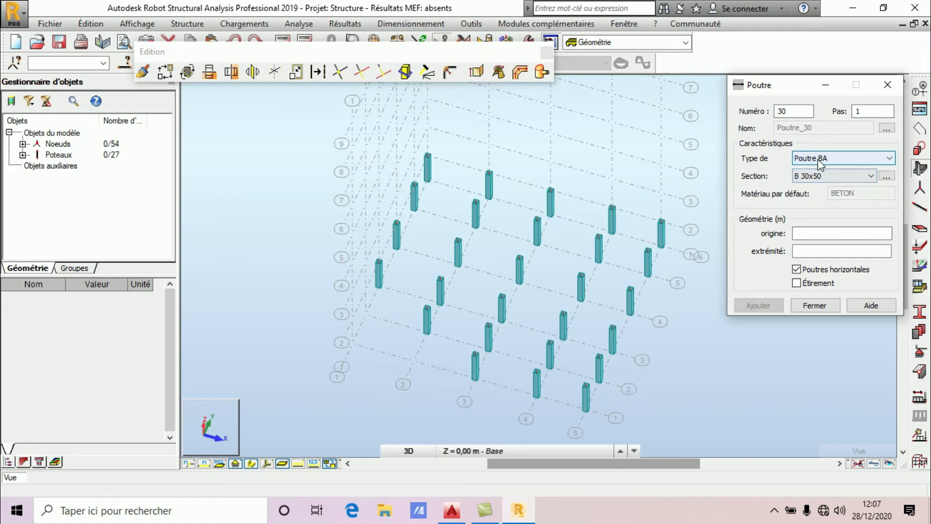
pyautogui.click(815, 176)
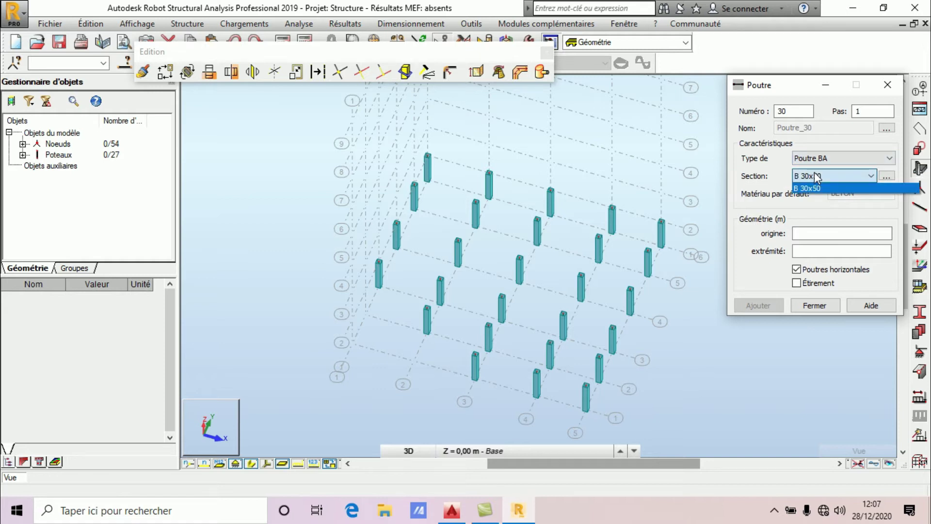
# Switch to the AutoCAD plan and examine the section sizes given for the ground beams and base columns.
pyautogui.click(451, 509)
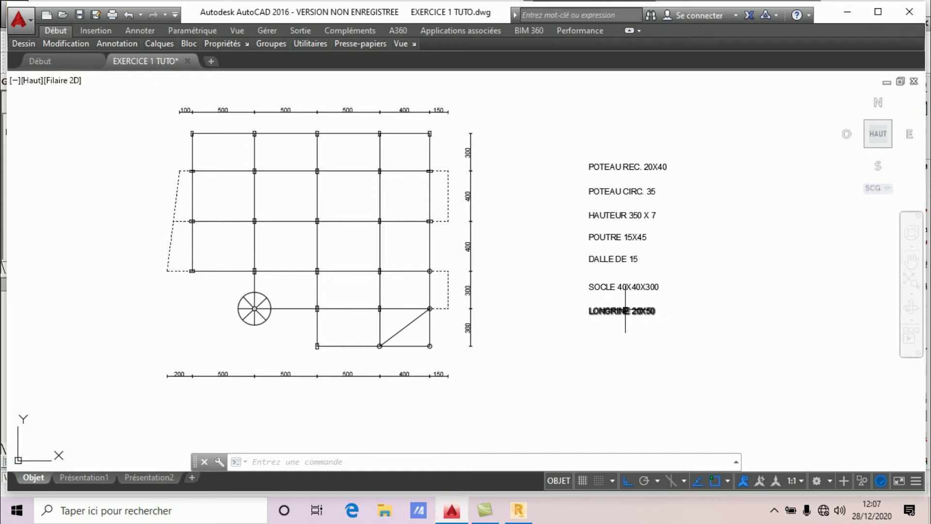
pyautogui.scroll(4, 626, 297)
pyautogui.click(622, 286)
pyautogui.click(620, 264)
pyautogui.doubleClick(615, 274)
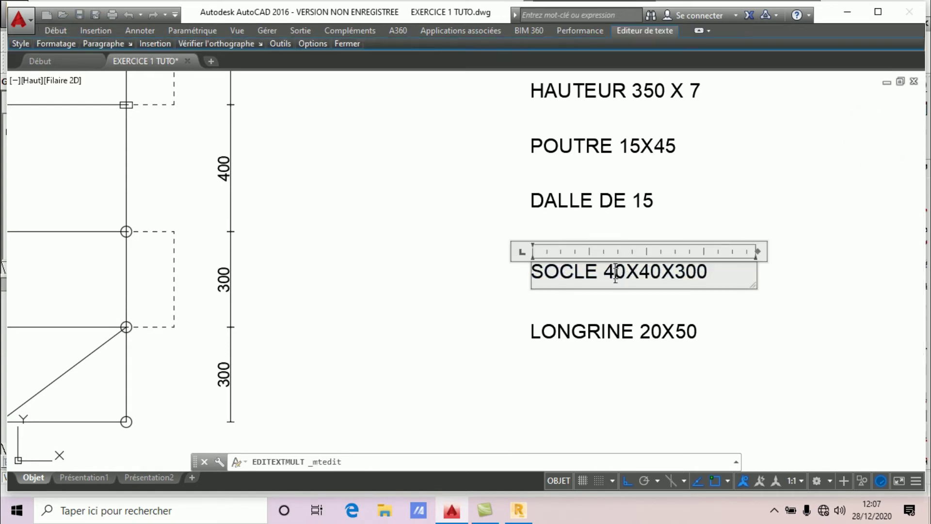
pyautogui.moveTo(614, 279); pyautogui.dragTo(596, 283)
pyautogui.write('2')
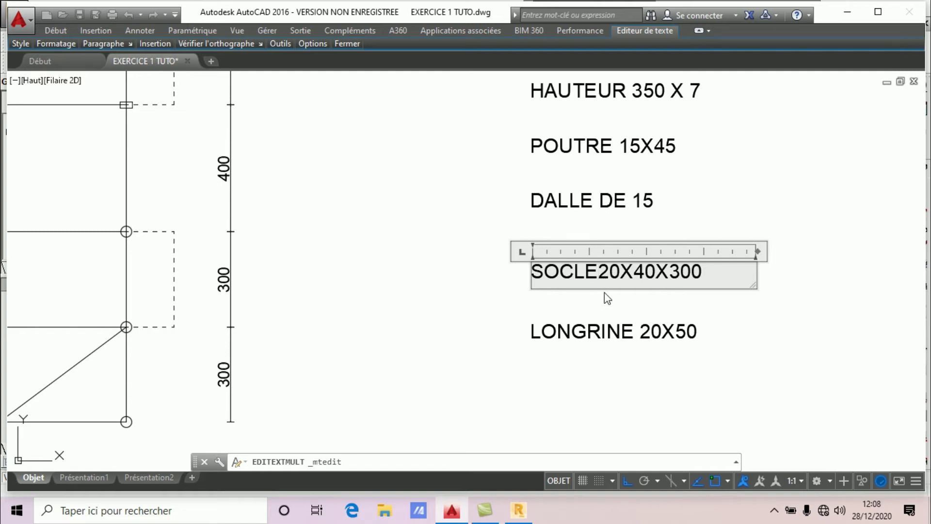
pyautogui.hotkey('ctrl', 'z')
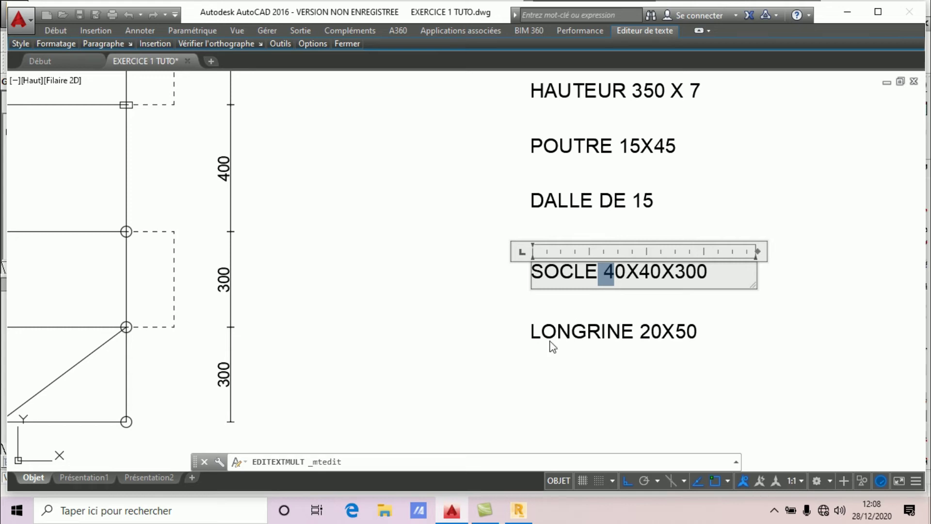
pyautogui.click(449, 349)
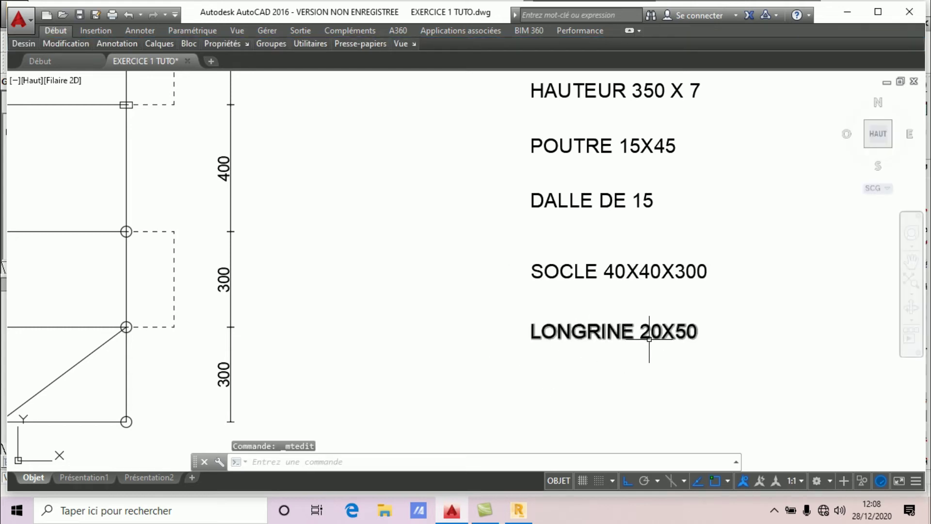
# Return to Robot and add a new rectangular concrete beam section with b = 20 cm and h = 50 cm for the ground beams.
pyautogui.scroll(-2, 690, 330)
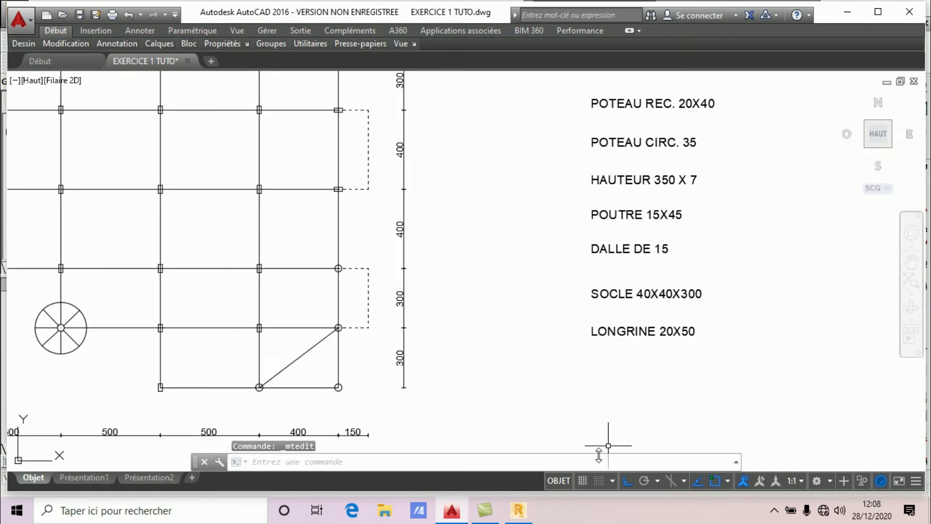
pyautogui.click(518, 507)
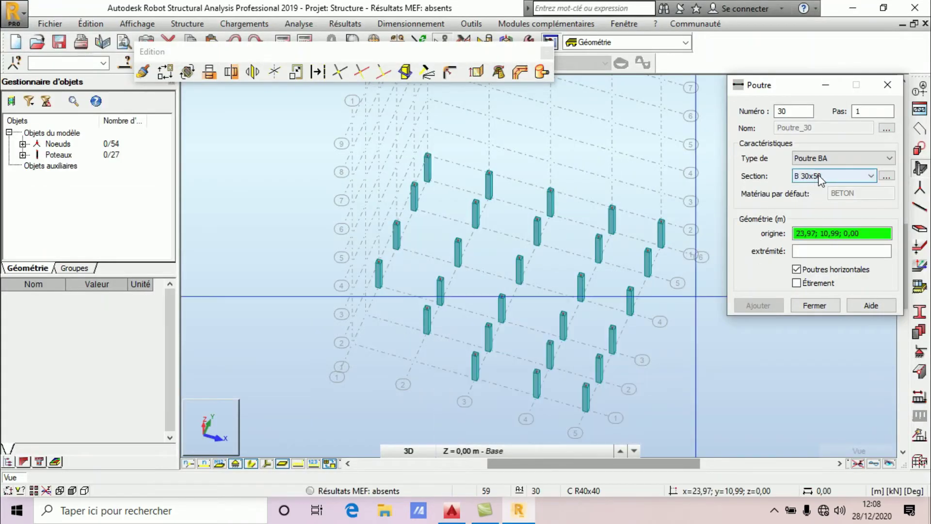
pyautogui.click(871, 176)
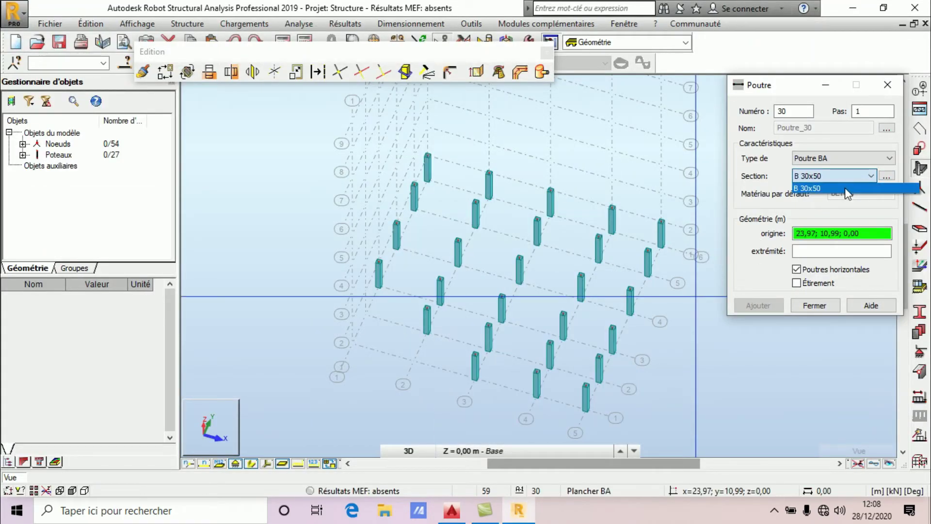
pyautogui.click(865, 176)
pyautogui.click(886, 176)
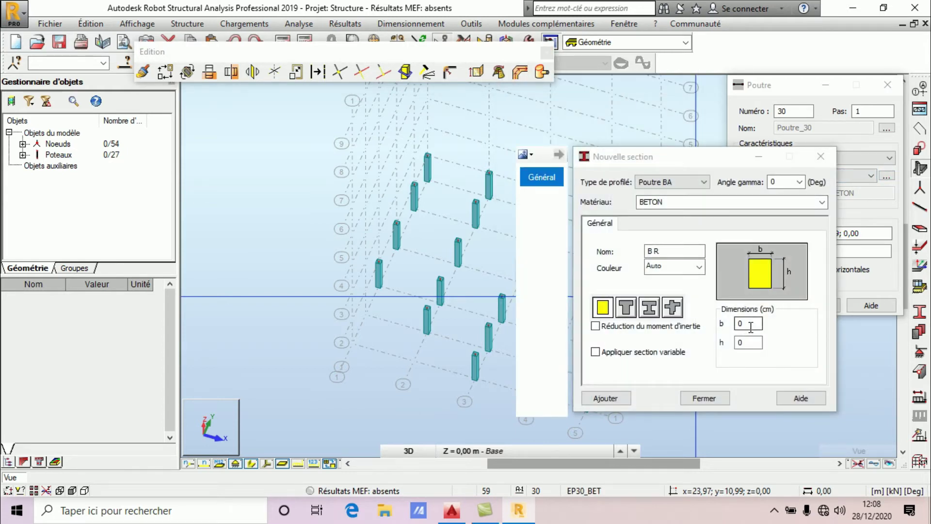
pyautogui.moveTo(751, 326); pyautogui.dragTo(714, 324)
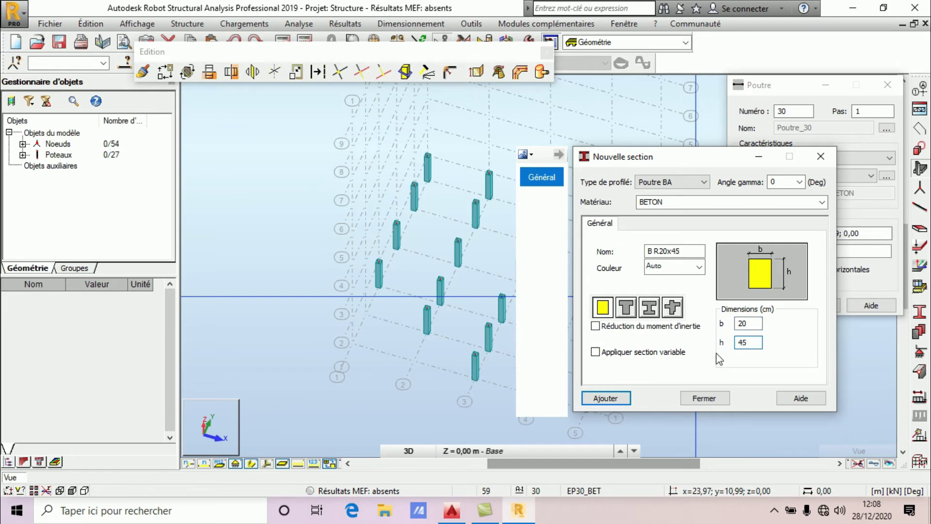
pyautogui.moveTo(753, 346); pyautogui.dragTo(723, 356)
pyautogui.write('50')
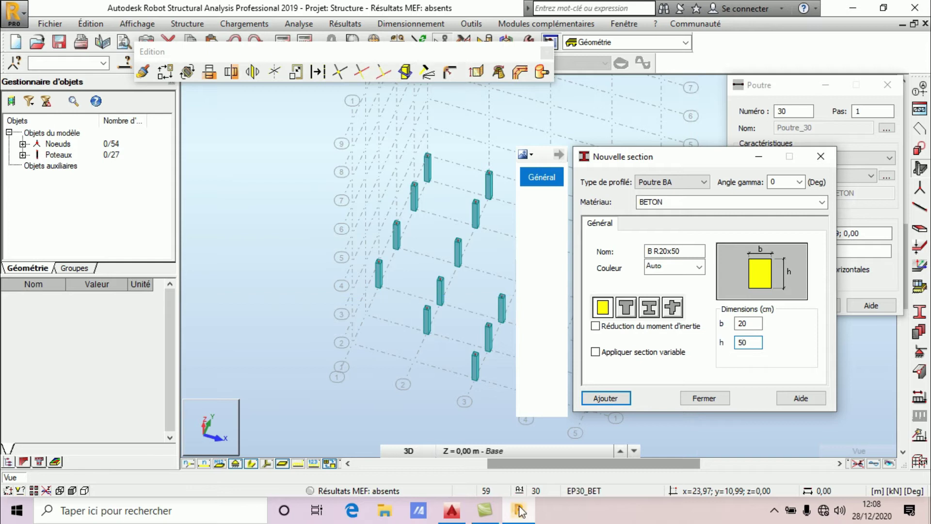
pyautogui.click(455, 511)
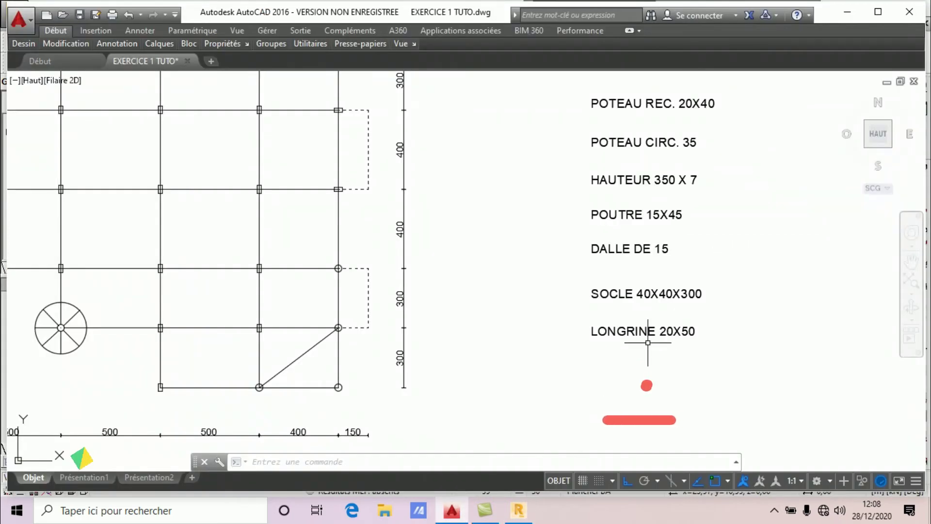
pyautogui.click(527, 510)
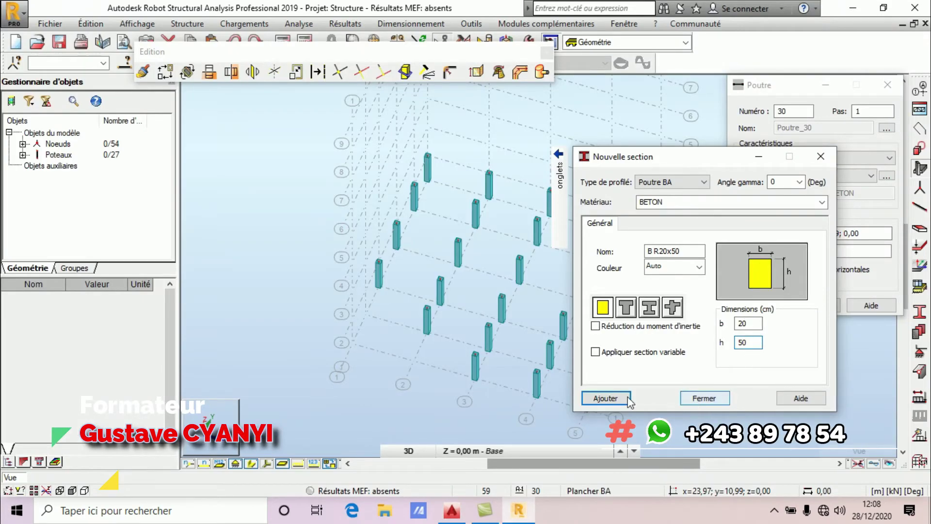
pyautogui.click(607, 398)
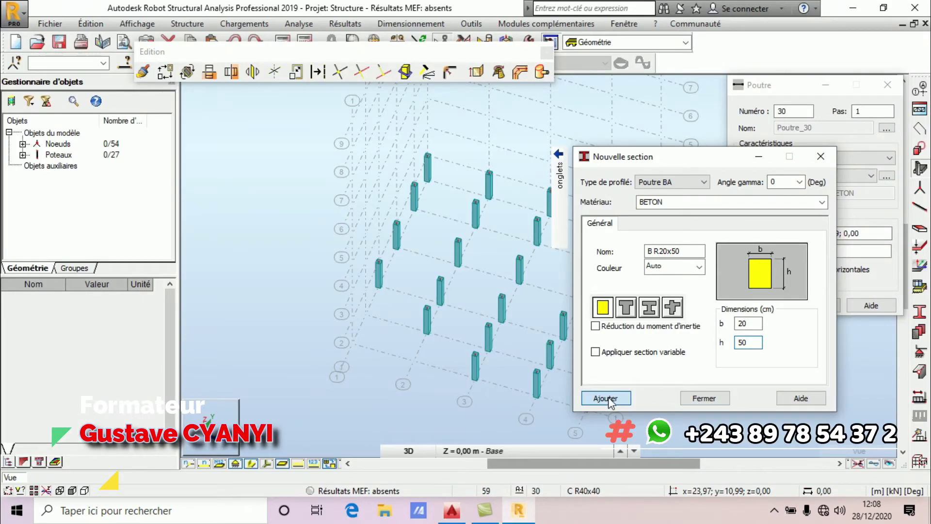
# Check the beam size on the AutoCAD plan, then add a rectangular concrete section with b = 15 cm and h = 45 cm in Robot.
pyautogui.click(452, 510)
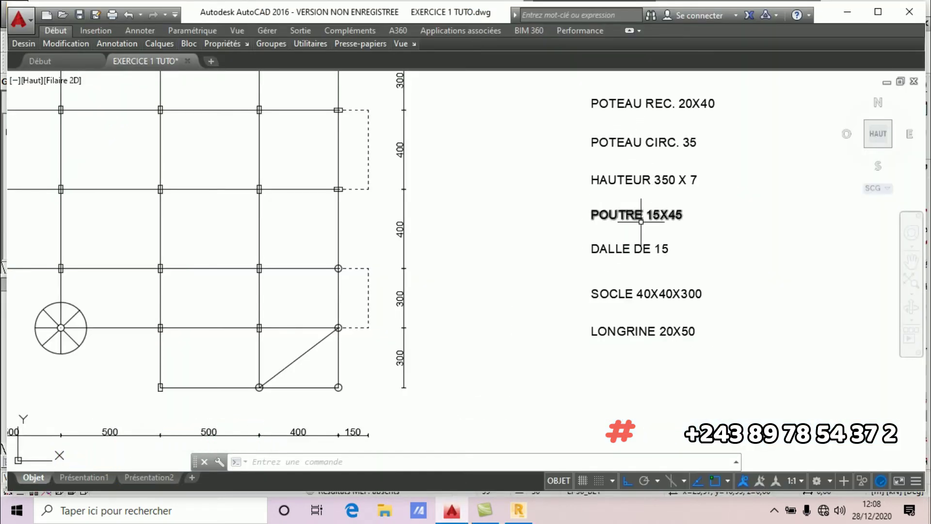
pyautogui.click(519, 510)
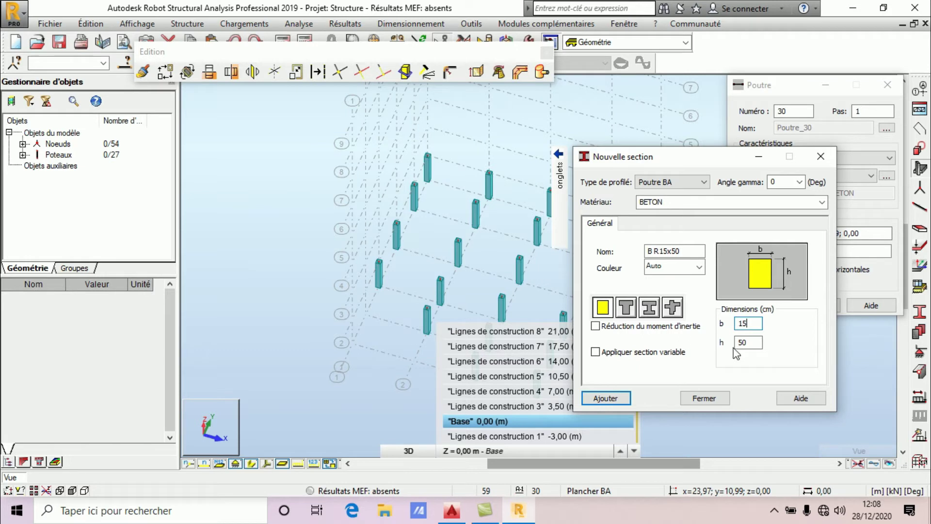
pyautogui.click(624, 402)
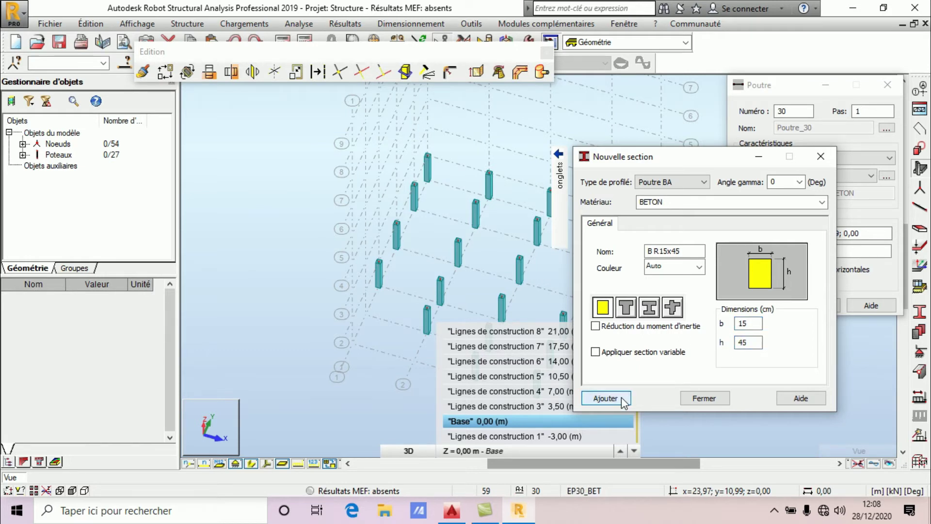
pyautogui.click(702, 398)
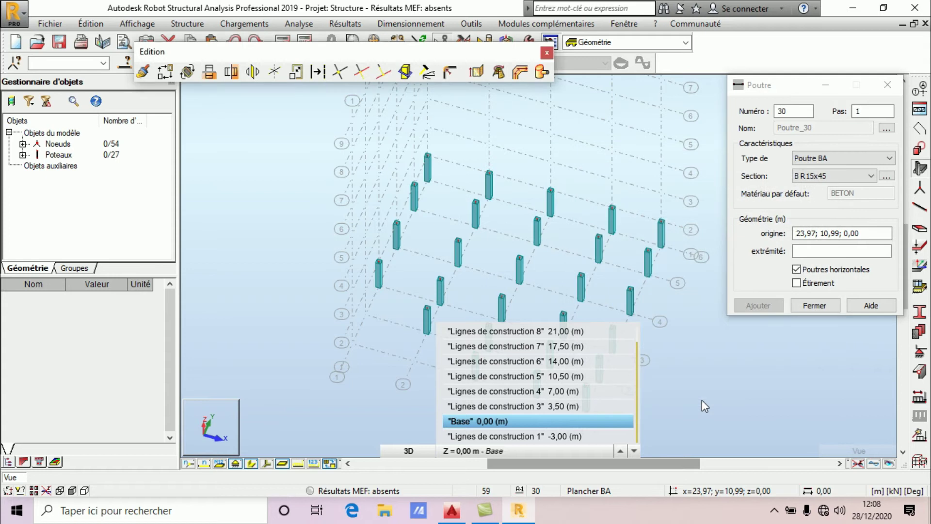
# Draw two B R20x50 ground beams at z = 0 on the x = 0 m line, from y = 6 to 10 m and 10 to 14 m.
pyautogui.click(829, 179)
pyautogui.click(819, 202)
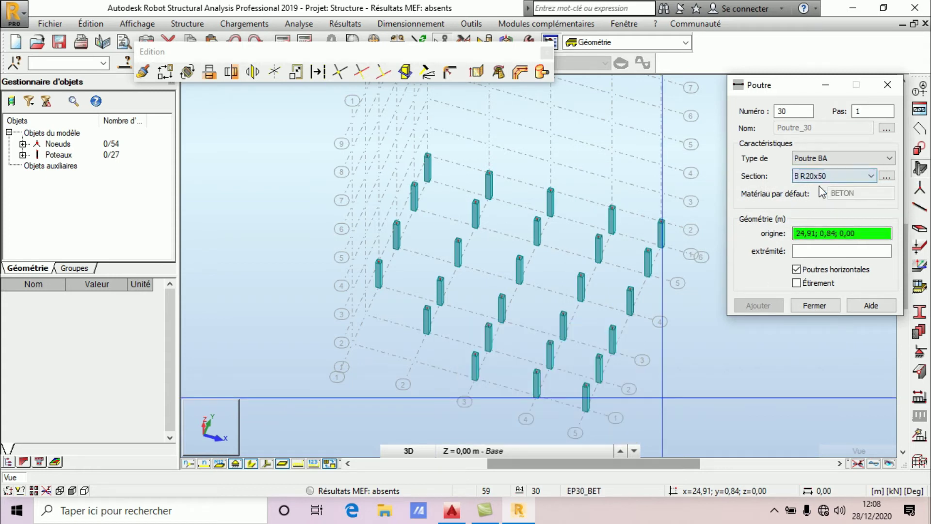
pyautogui.click(379, 261)
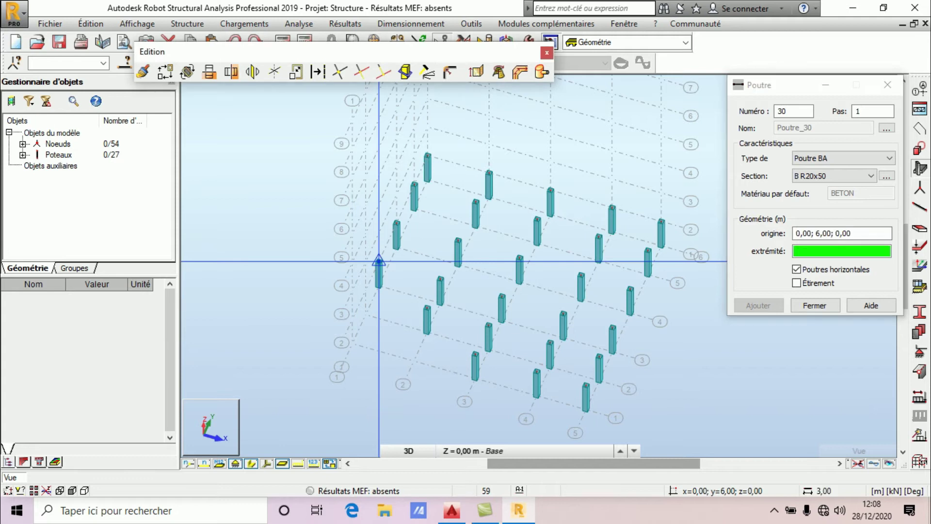
pyautogui.click(396, 223)
pyautogui.scroll(3, 417, 214)
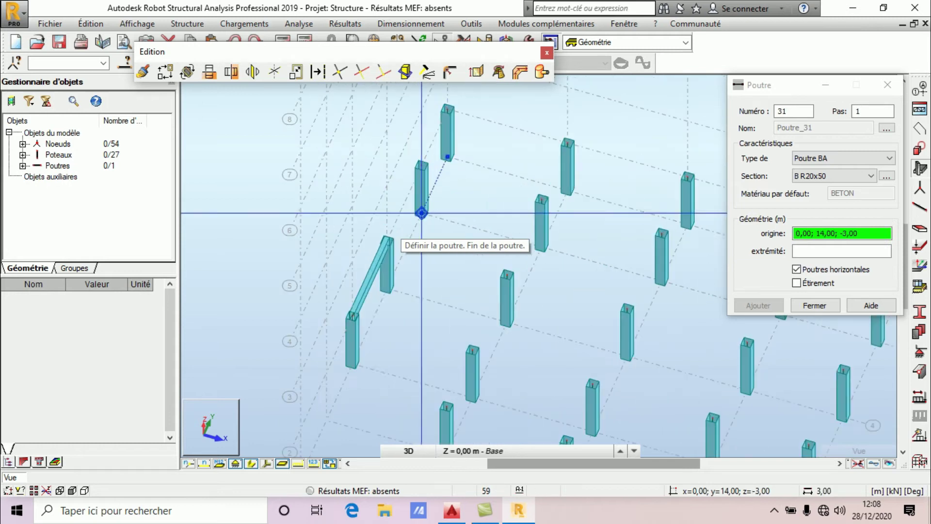
pyautogui.click(387, 239)
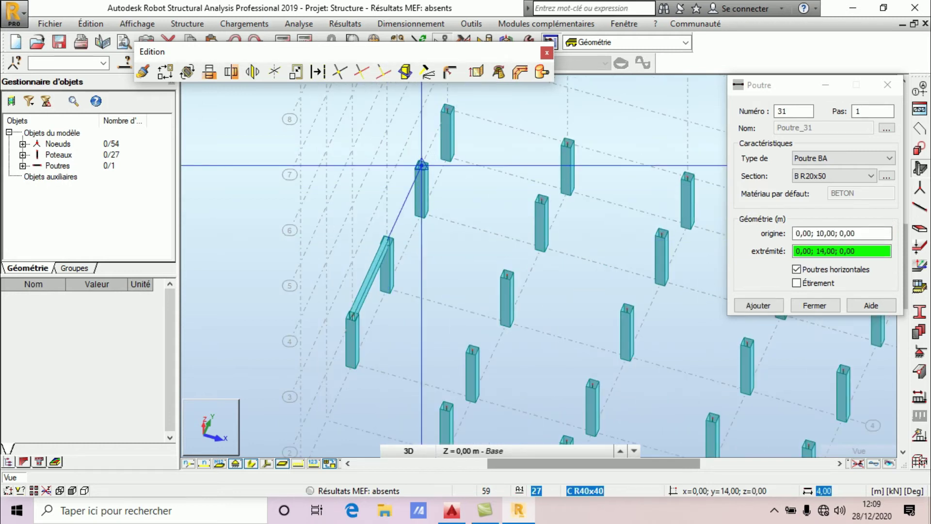
pyautogui.click(422, 165)
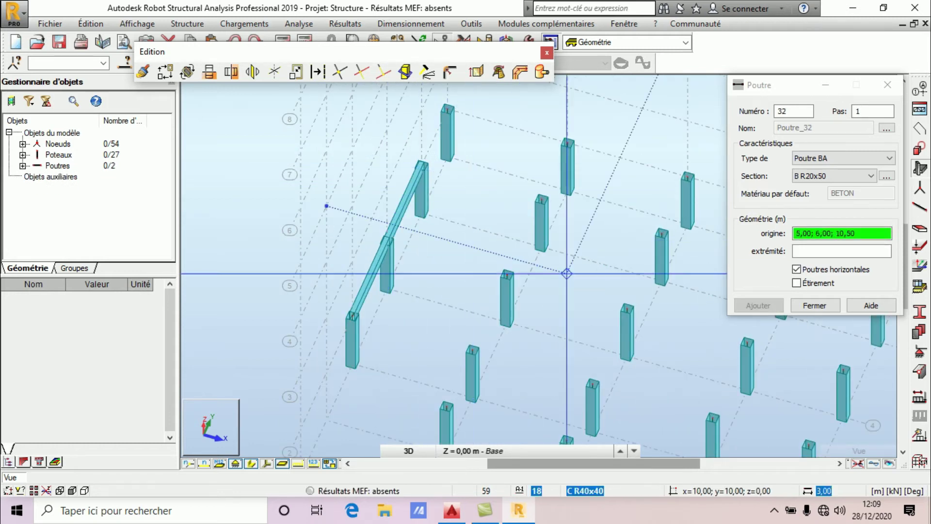
# With stretching enabled, draw B R20x50 ground beams from (0, 14) to (0, 17), continuing along y = 17 m to x = 5, 10, 15 and 19 m.
pyautogui.click(804, 285)
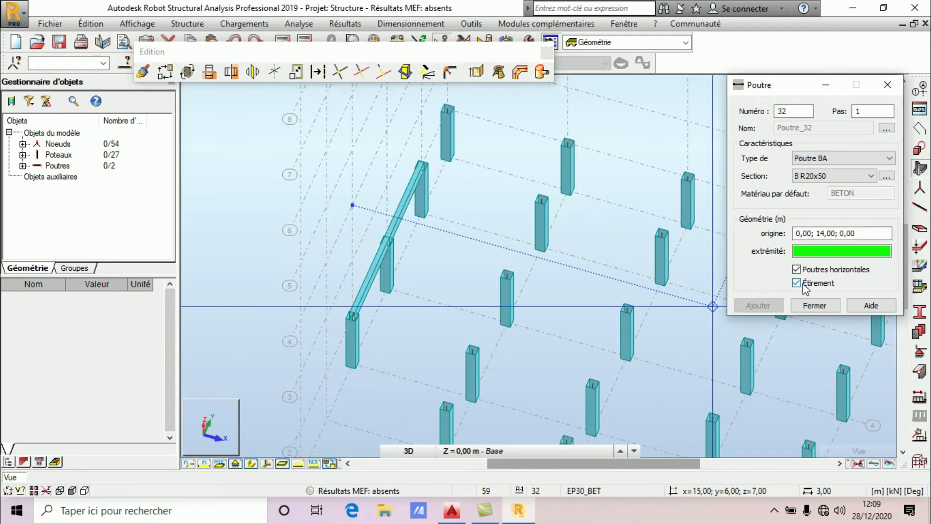
pyautogui.click(447, 109)
pyautogui.click(567, 142)
pyautogui.scroll(-4, 357, 139)
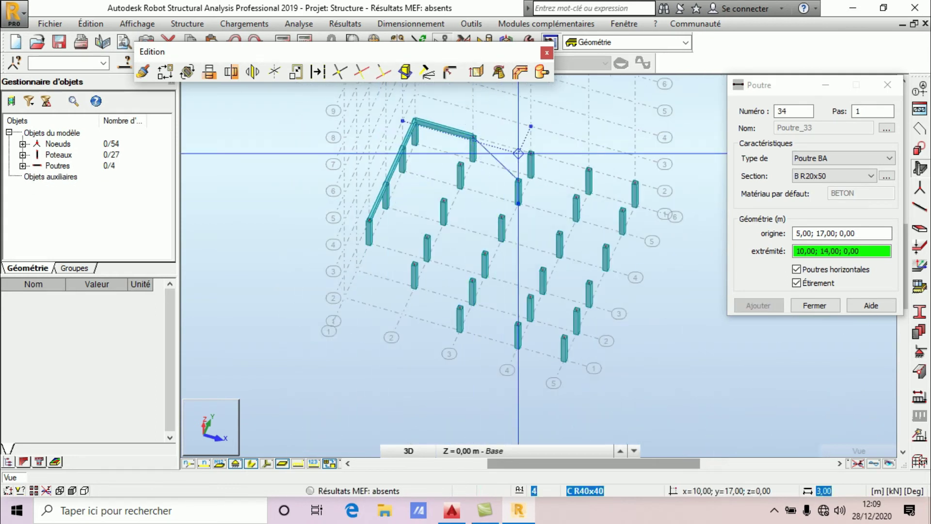
pyautogui.click(531, 154)
pyautogui.click(588, 169)
pyautogui.click(634, 184)
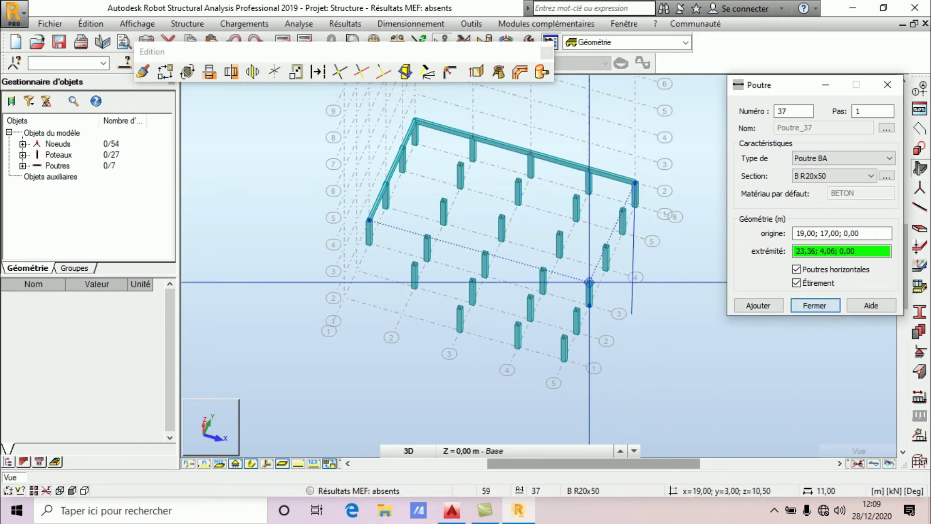
pyautogui.click(815, 305)
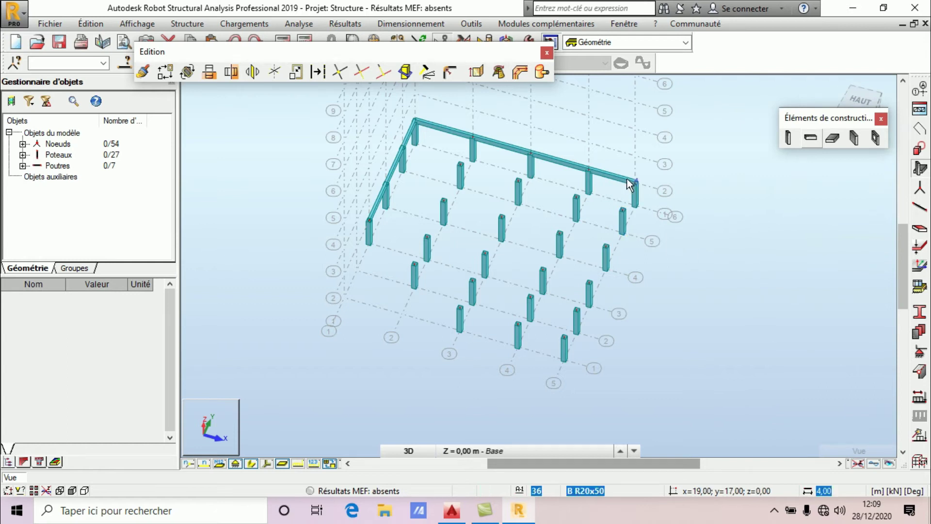
# Copy the four ground beams on the y = 17 m line by translation to y = 14, 10, 6, 3 and 0 m.
pyautogui.click(604, 175)
pyautogui.keyDown('ctrl'); pyautogui.click(571, 169); pyautogui.keyUp('ctrl')
pyautogui.keyDown('ctrl'); pyautogui.click(519, 150); pyautogui.keyUp('ctrl')
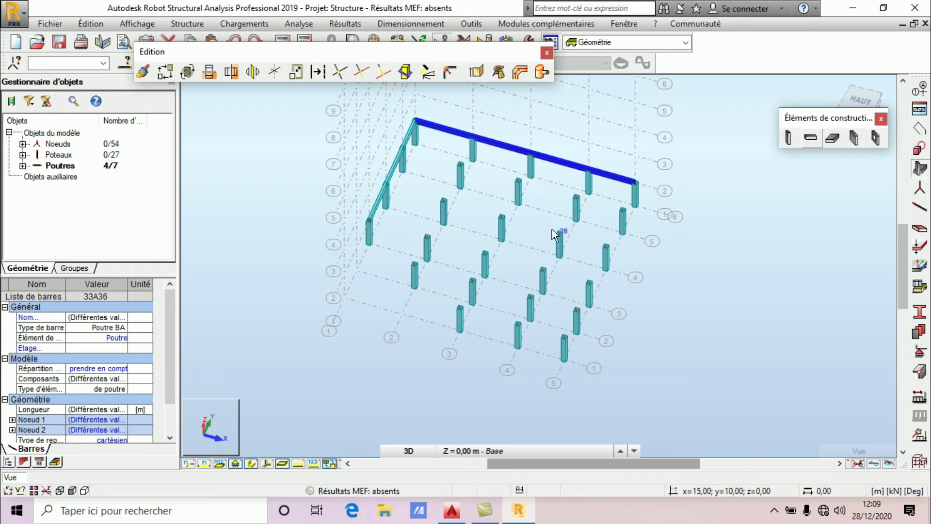
pyautogui.click(165, 71)
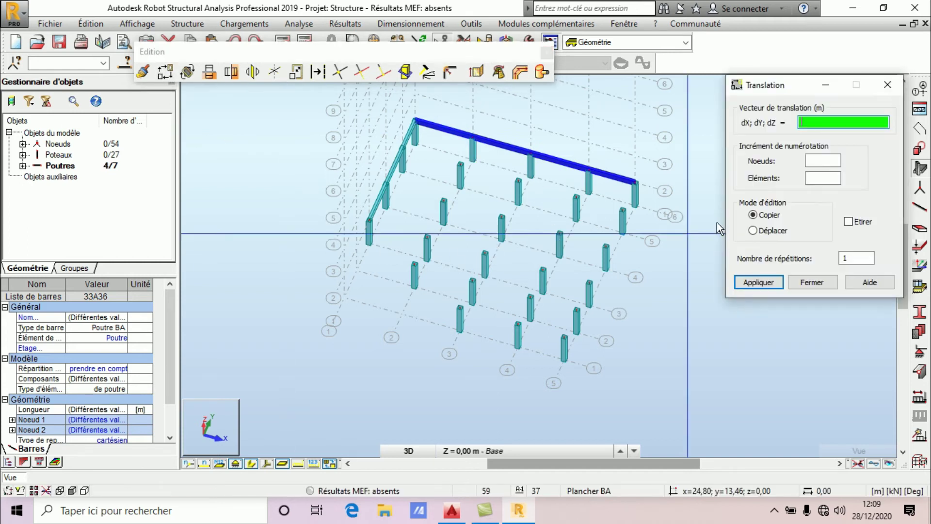
pyautogui.click(640, 186)
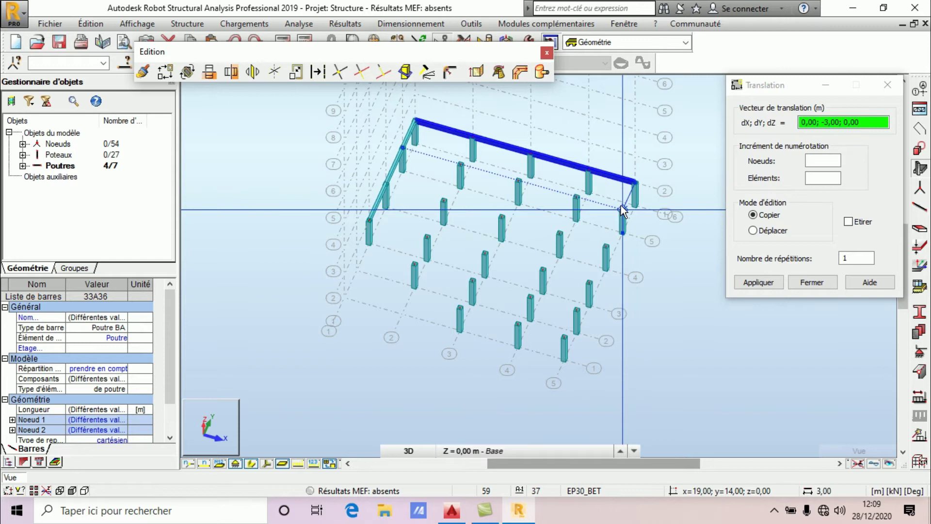
pyautogui.click(623, 213)
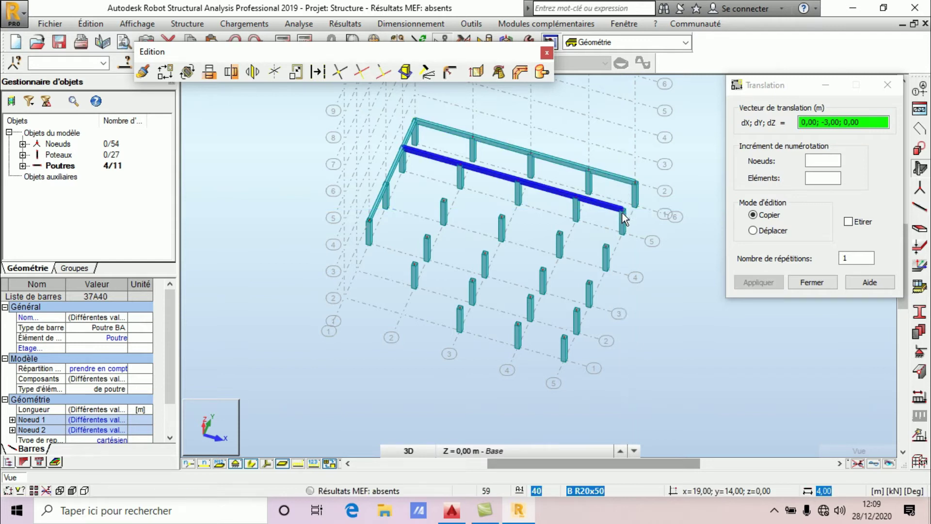
pyautogui.click(608, 245)
pyautogui.click(590, 283)
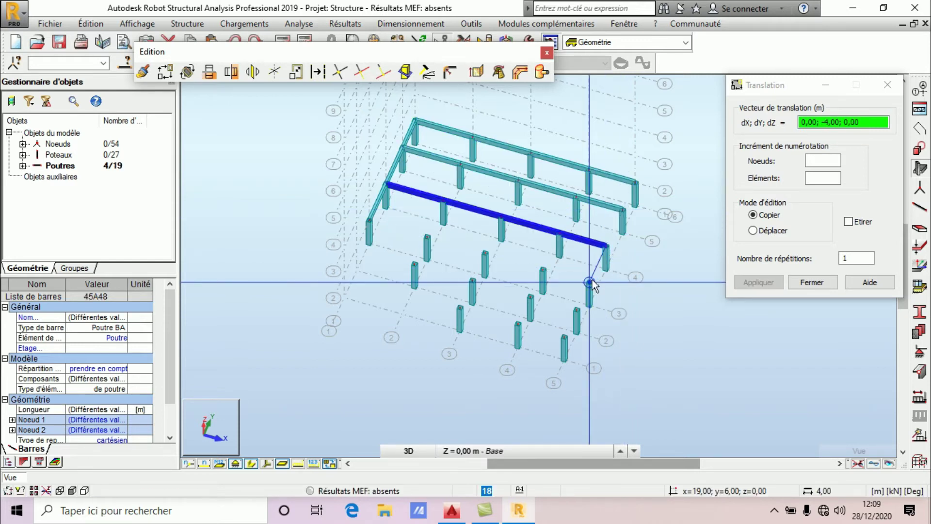
pyautogui.click(579, 310)
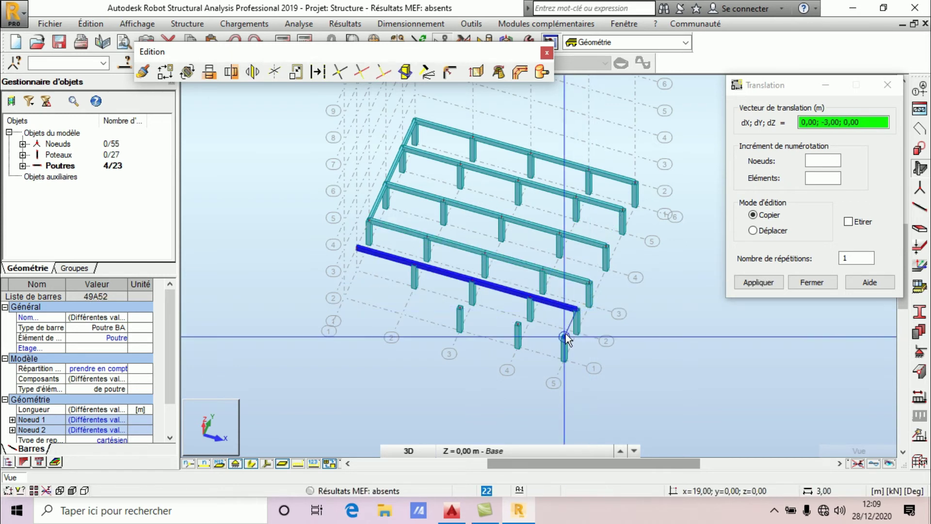
pyautogui.click(770, 284)
pyautogui.click(811, 282)
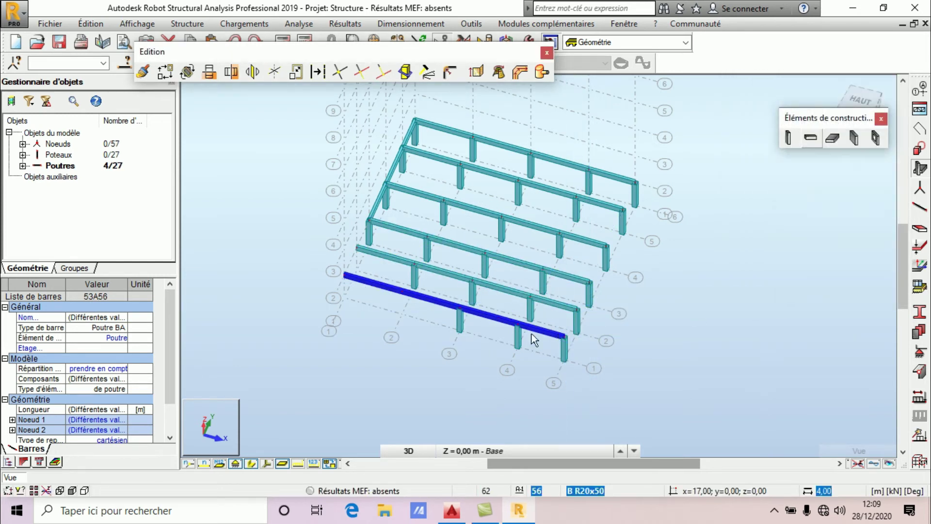
# Delete the three copied beams without supporting columns: x = 0 to 10 m on y = 0 and x = 0 to 5 m on y = 3 m.
pyautogui.click(435, 307)
pyautogui.keyDown('ctrl'); pyautogui.click(434, 306); pyautogui.keyUp('ctrl')
pyautogui.keyDown('ctrl'); pyautogui.click(395, 289); pyautogui.keyUp('ctrl')
pyautogui.keyDown('ctrl'); pyautogui.click(386, 266); pyautogui.keyUp('ctrl')
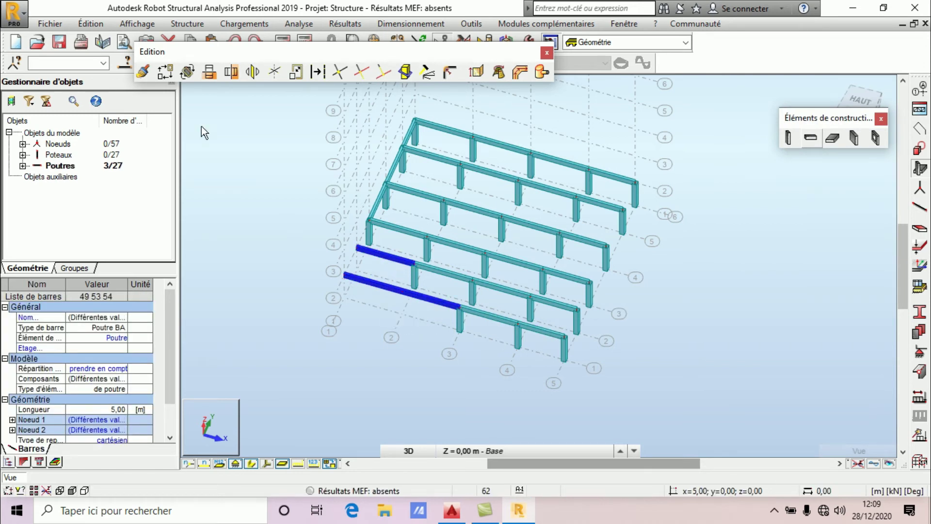
pyautogui.click(168, 42)
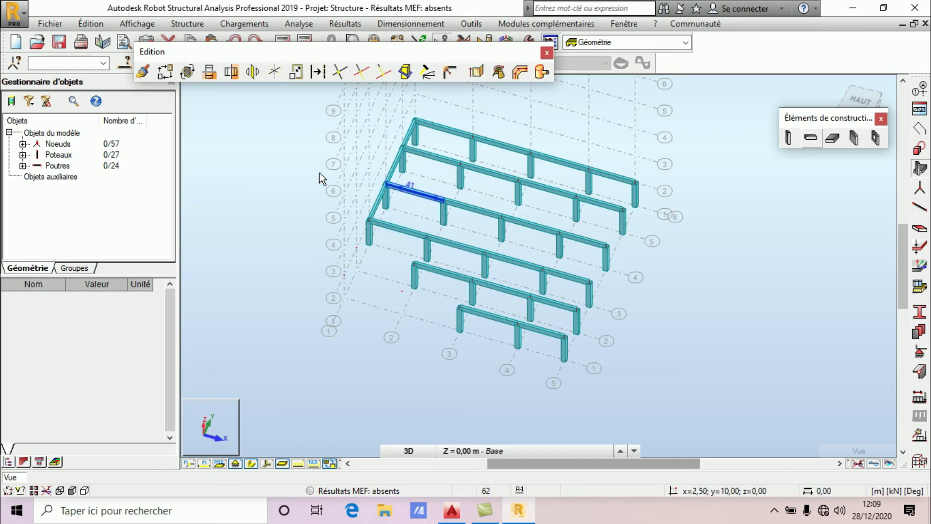
# Copy the three ground beams on the x = 0 m line by translation to x = 5, 10, 15 and 19 m.
pyautogui.click(165, 72)
pyautogui.click(887, 85)
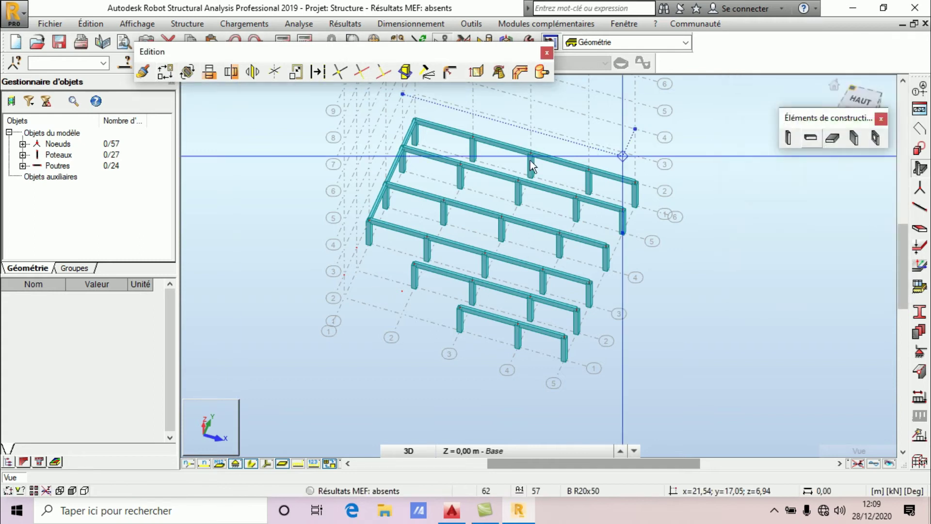
pyautogui.click(378, 207)
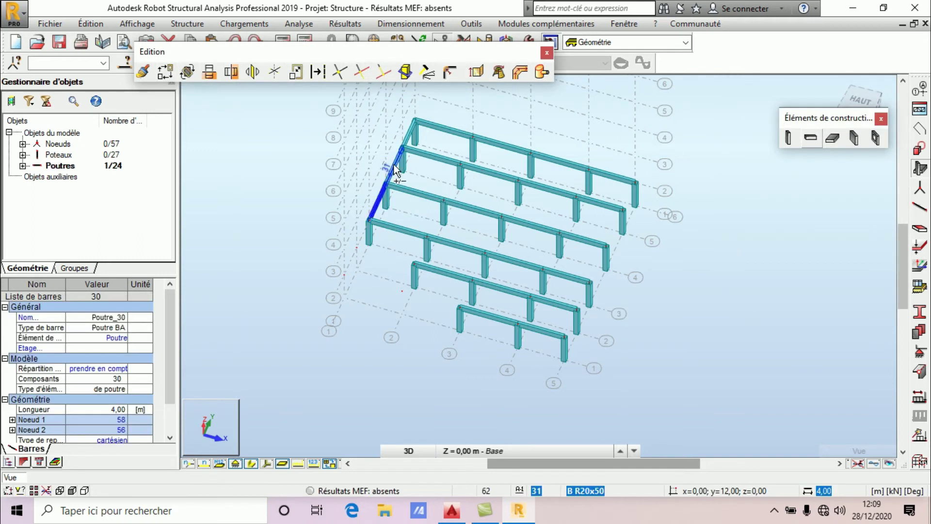
pyautogui.keyDown('ctrl'); pyautogui.click(406, 148); pyautogui.keyUp('ctrl')
pyautogui.keyDown('ctrl'); pyautogui.click(410, 145); pyautogui.keyUp('ctrl')
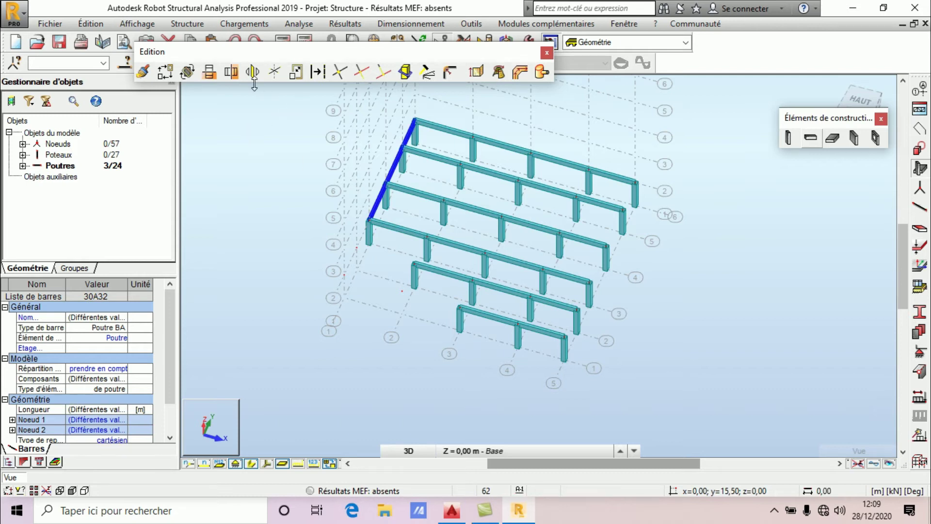
pyautogui.click(170, 74)
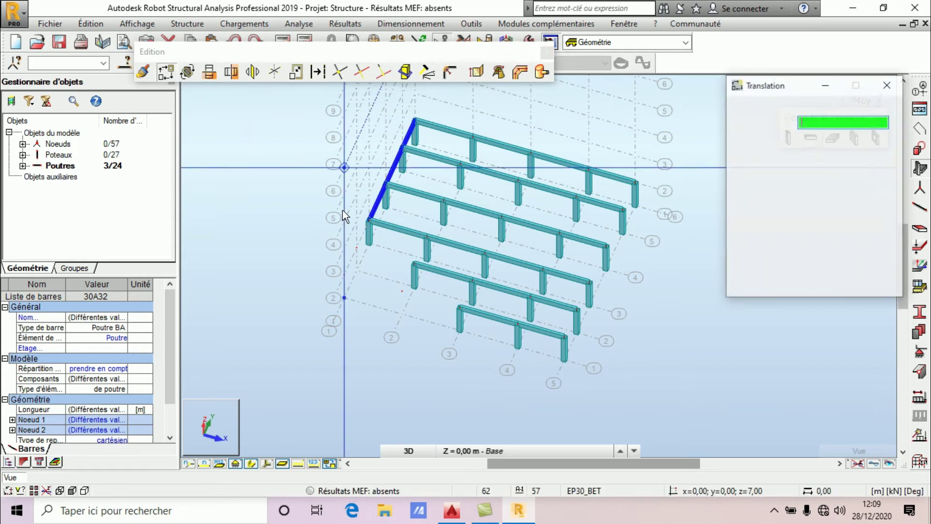
pyautogui.click(369, 219)
pyautogui.click(426, 236)
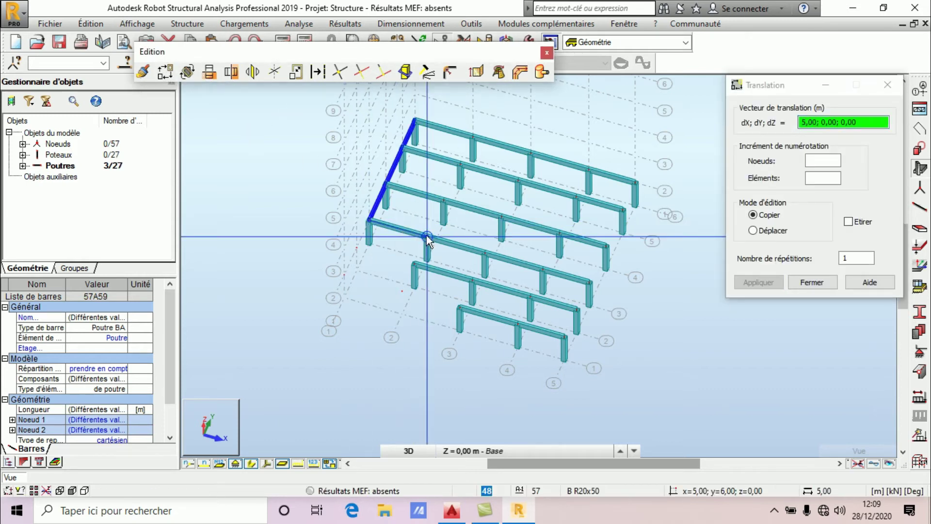
pyautogui.click(487, 251)
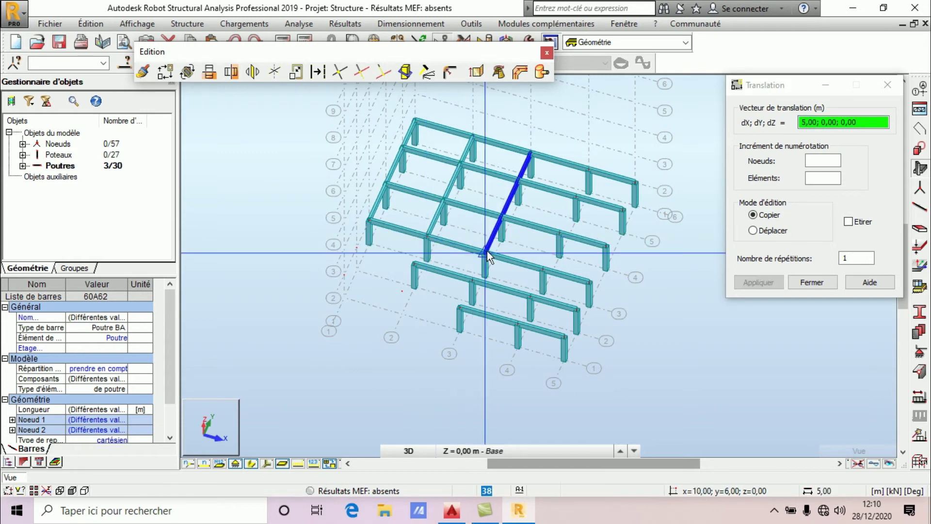
pyautogui.click(544, 268)
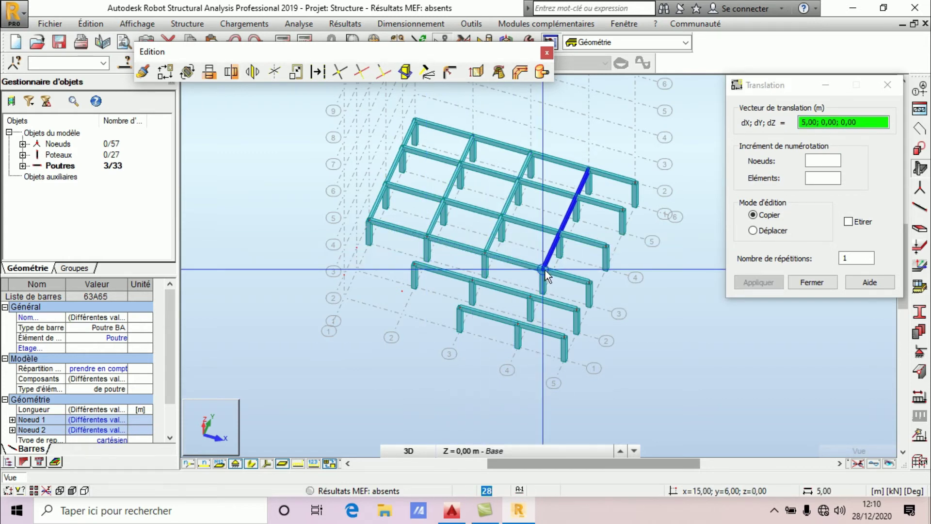
pyautogui.click(587, 283)
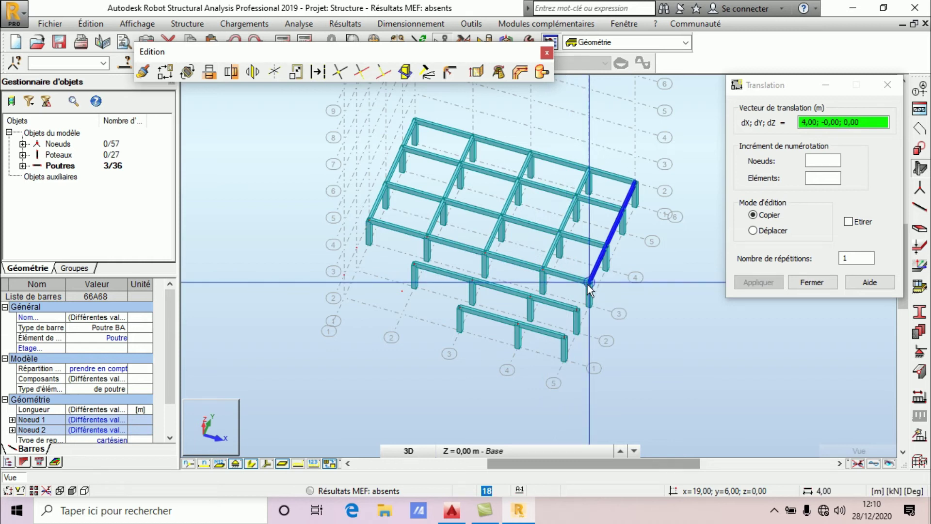
pyautogui.click(812, 282)
pyautogui.click(755, 270)
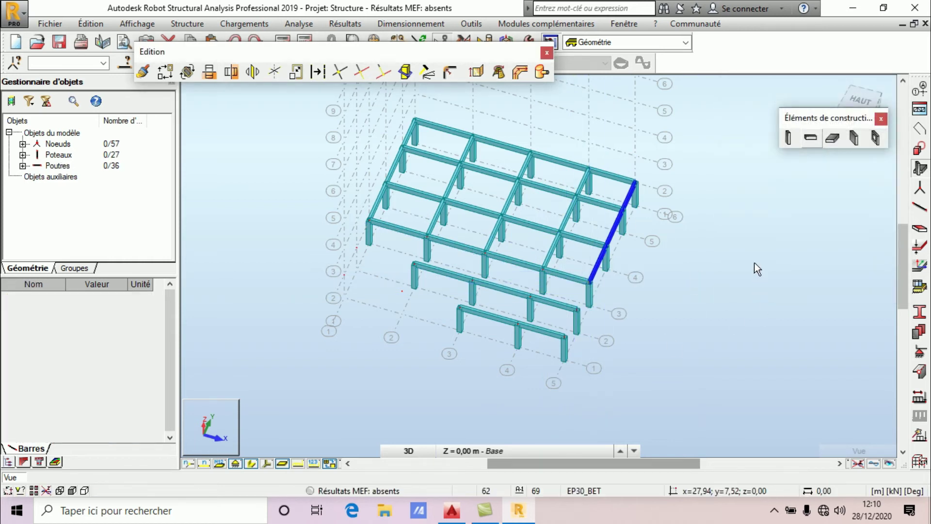
# Extend the origins of the x = 19, 15 and 10 m beams starting at y = 6 m to the two beams on the y = 0 line.
pyautogui.rightClick(754, 267)
pyautogui.click(732, 316)
pyautogui.moveTo(591, 335); pyautogui.dragTo(370, 216)
pyautogui.rightClick(363, 216)
pyautogui.click(362, 220)
pyautogui.scroll(3, 356, 267)
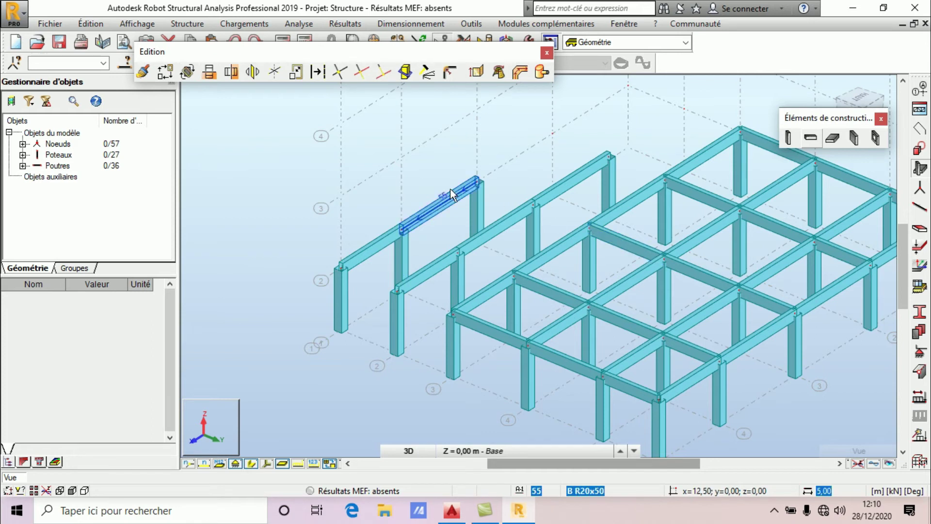
pyautogui.click(365, 254)
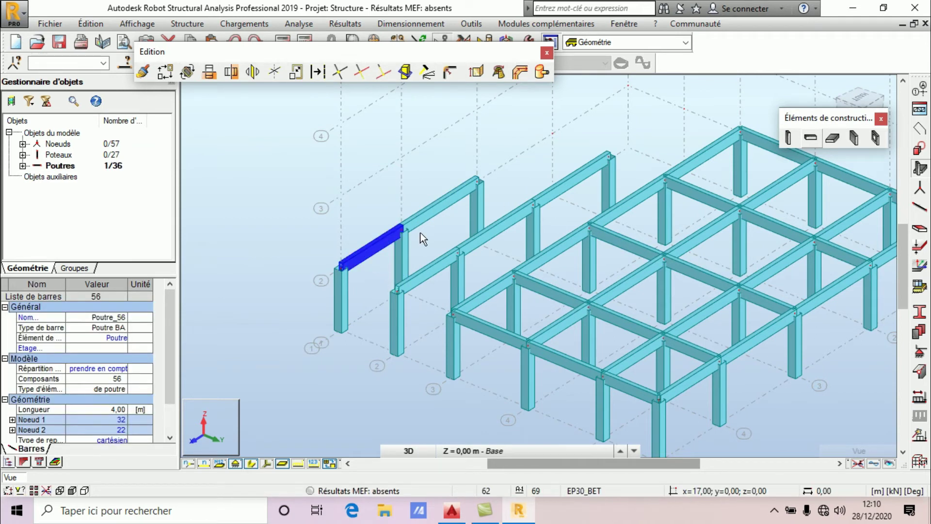
pyautogui.keyDown('ctrl'); pyautogui.click(433, 213); pyautogui.keyUp('ctrl')
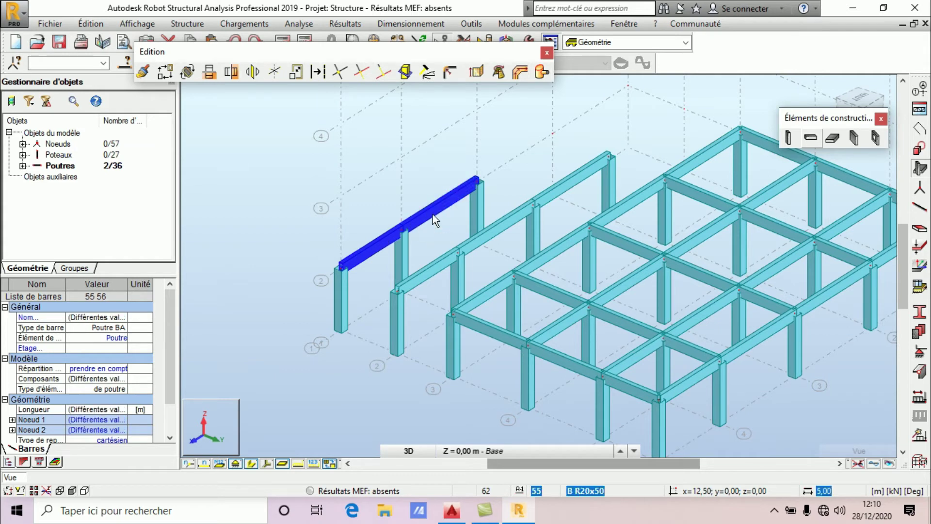
pyautogui.click(383, 73)
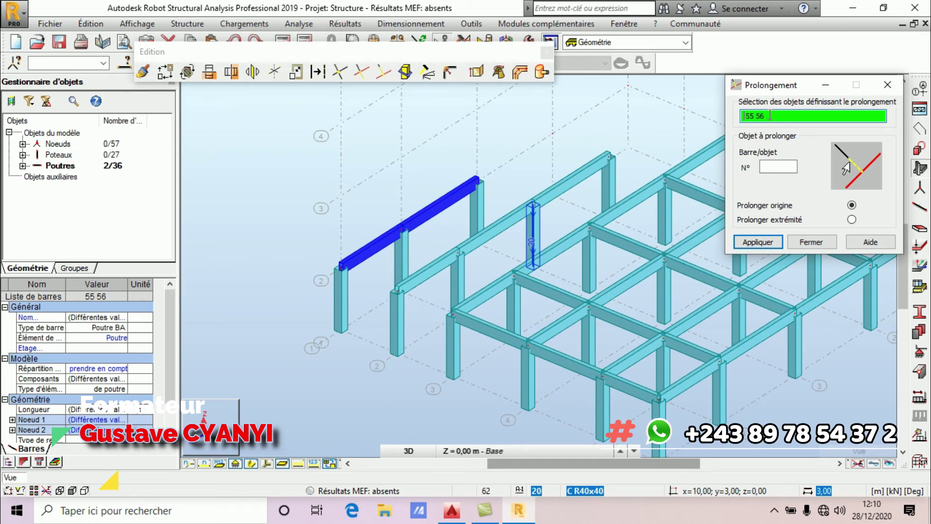
pyautogui.click(769, 167)
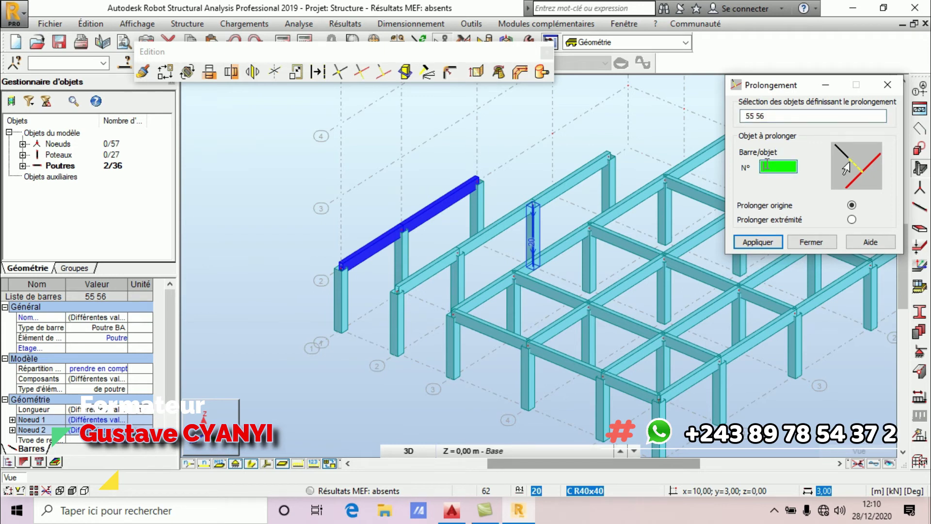
pyautogui.click(484, 331)
pyautogui.click(485, 329)
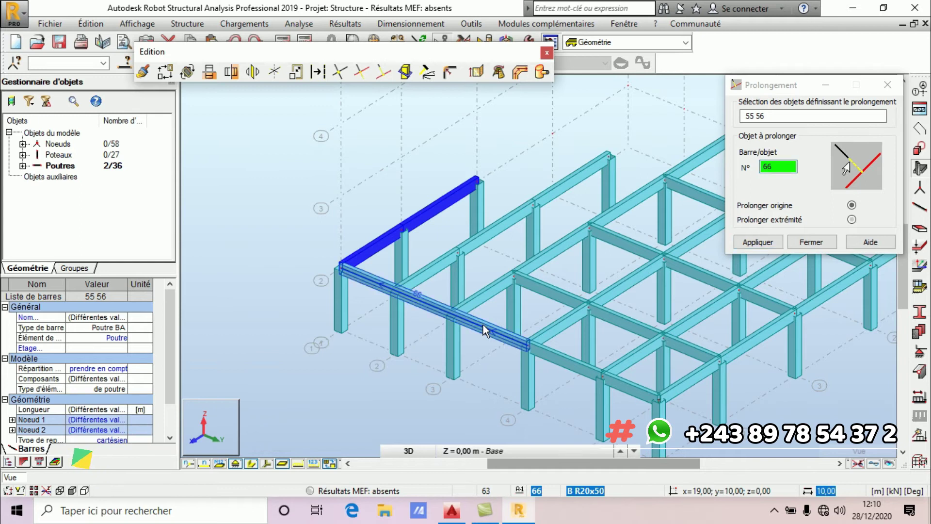
pyautogui.click(549, 282)
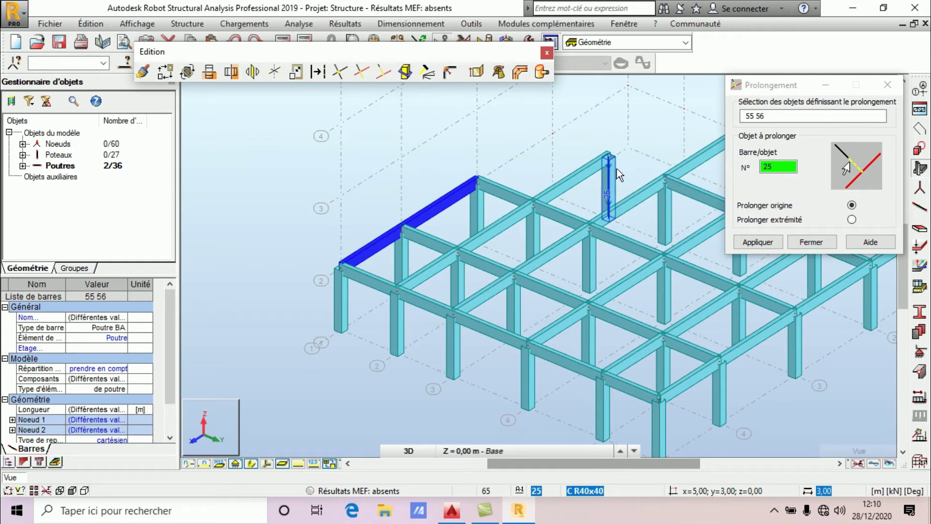
pyautogui.click(801, 243)
# Extend the origin of the x = 5 m beam starting at y = 6 m to the beam on the y = 3 m line.
pyautogui.click(585, 179)
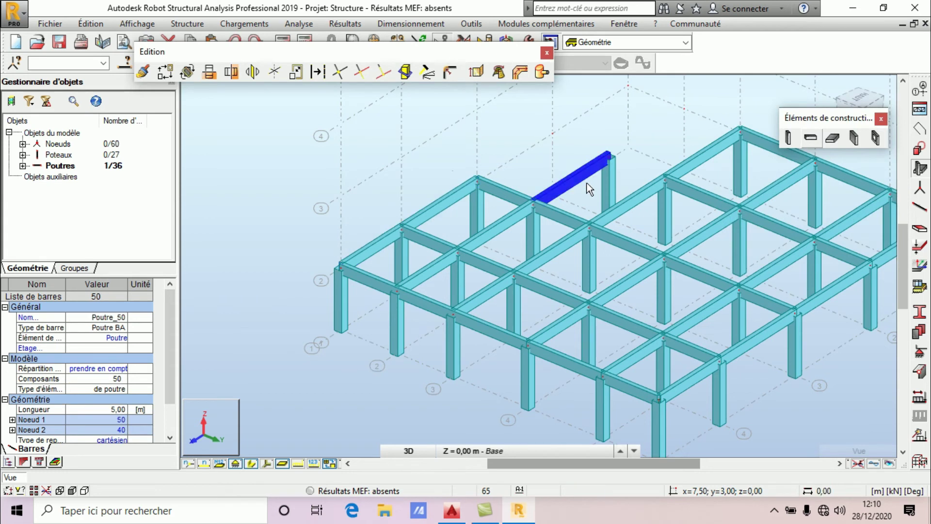
pyautogui.click(384, 74)
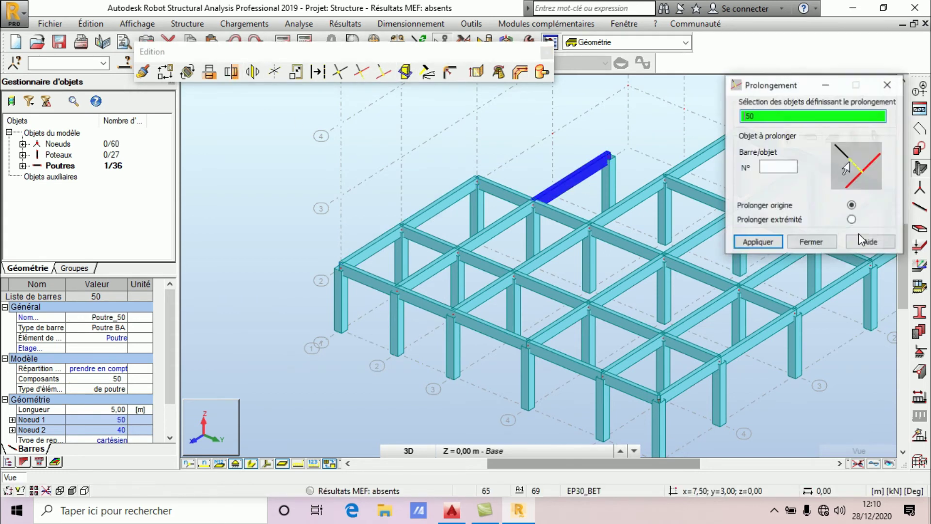
pyautogui.click(681, 187)
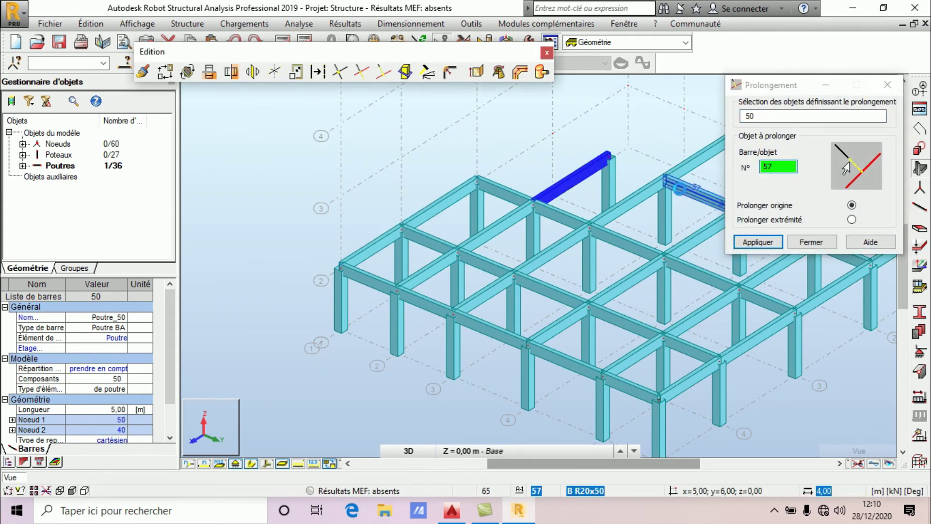
pyautogui.click(810, 242)
pyautogui.scroll(-2, 511, 269)
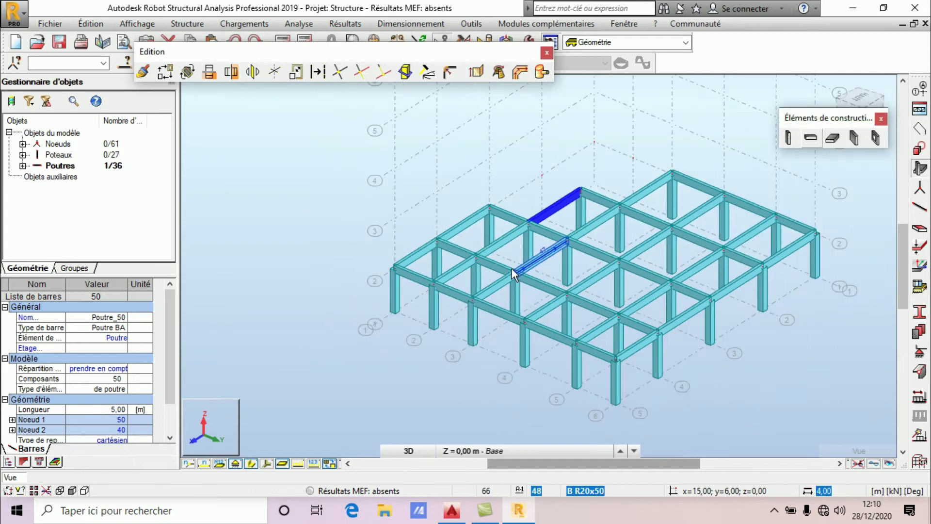
pyautogui.scroll(2, 560, 202)
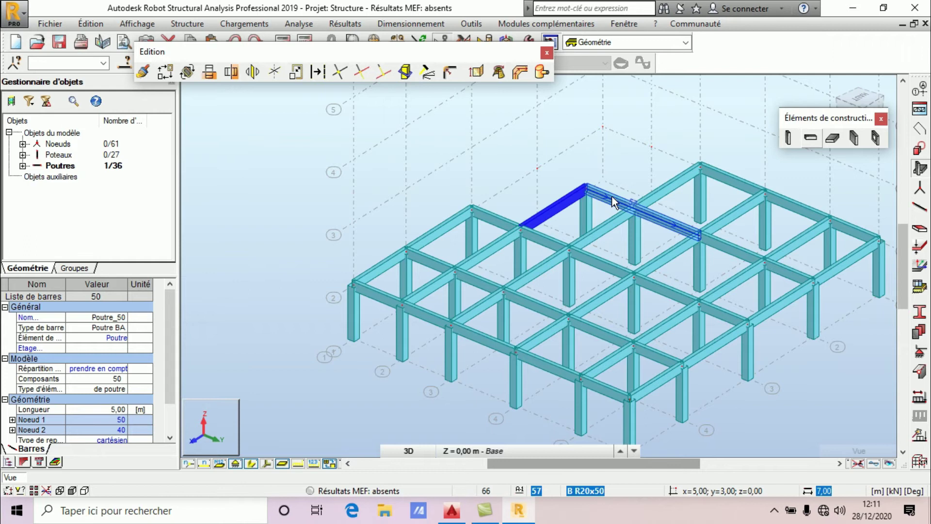
pyautogui.scroll(2, 612, 201)
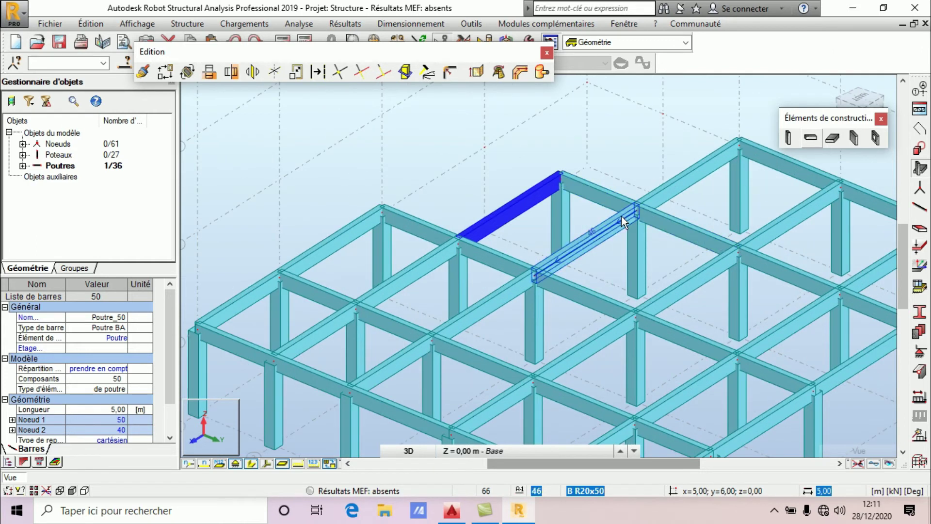
# Redo the extension of the x = 5 m beam to the beam on the y = 3 m line and clear the selection.
pyautogui.scroll(-4, 625, 193)
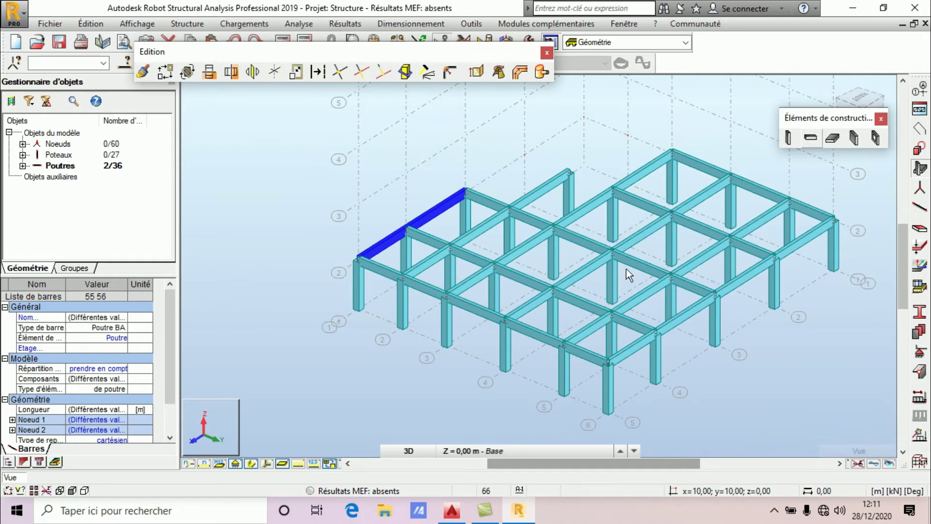
pyautogui.click(254, 41)
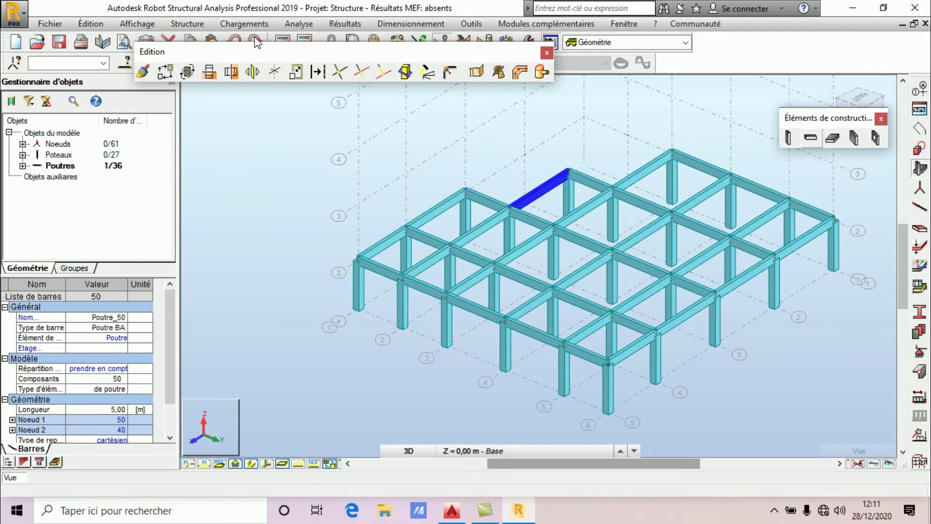
pyautogui.click(507, 147)
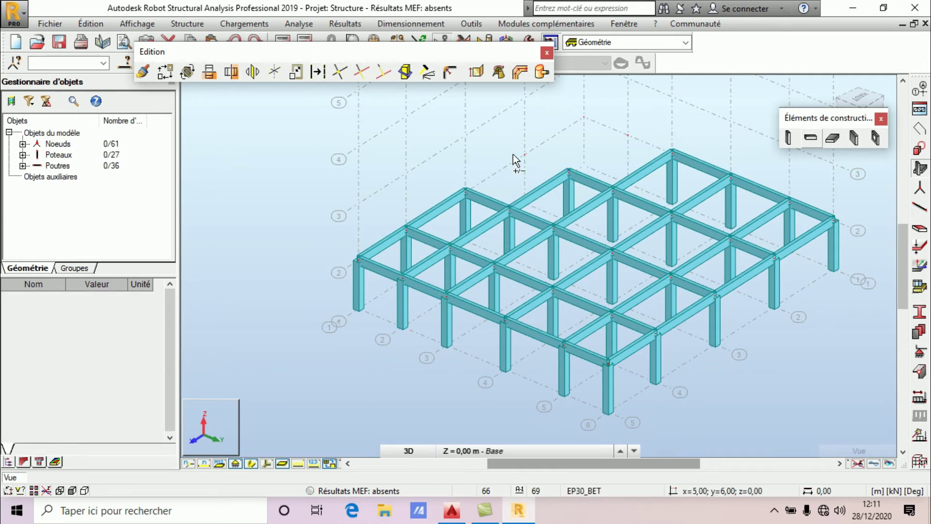
# Try to split all bars of the structure at their crossings with the Intersection command.
pyautogui.hotkey('ctrl', 'a')
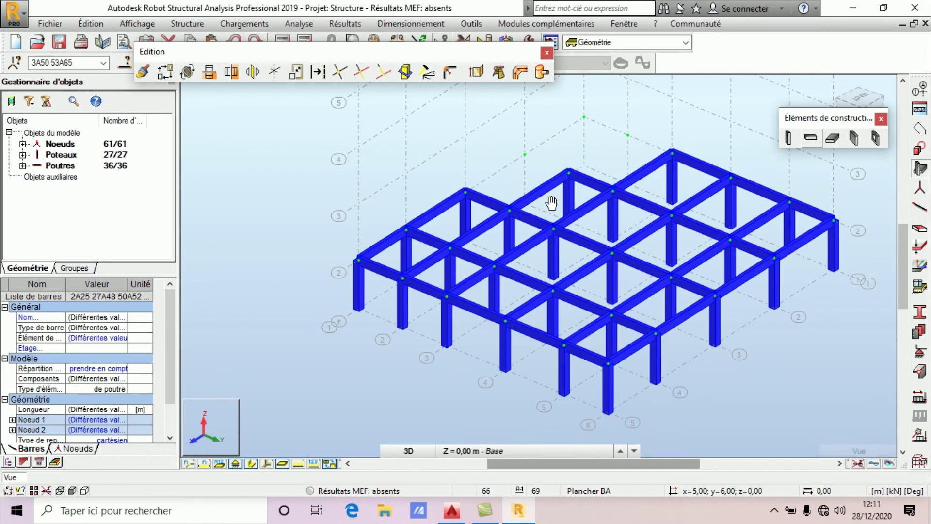
pyautogui.moveTo(551, 202); pyautogui.dragTo(499, 204, button='middle')
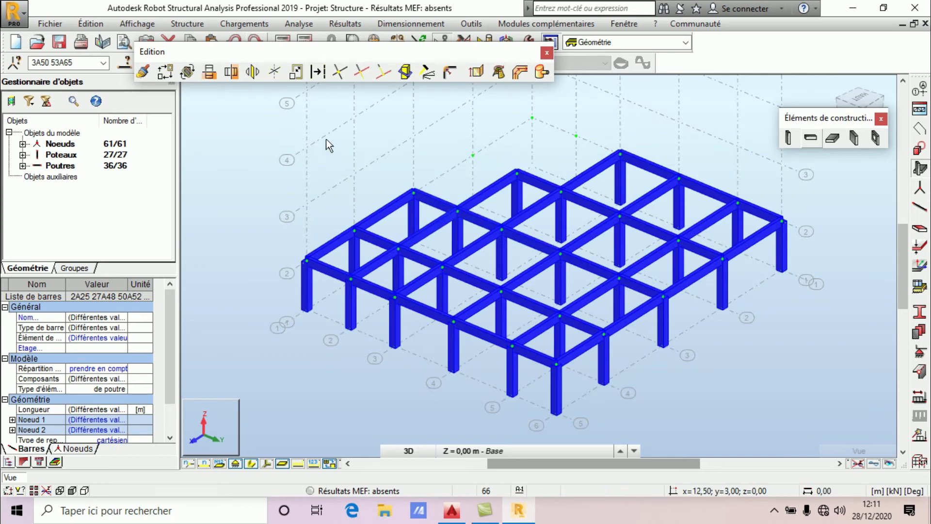
pyautogui.click(342, 75)
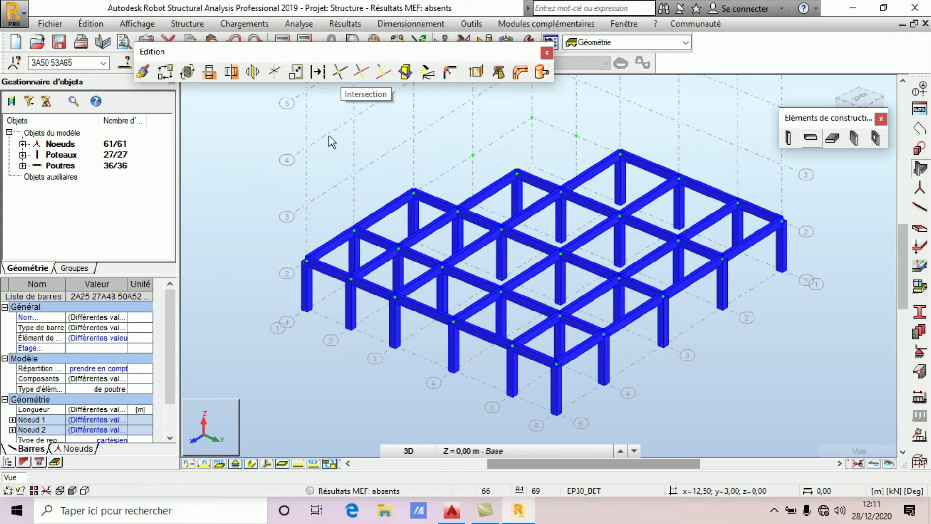
pyautogui.scroll(2, 384, 243)
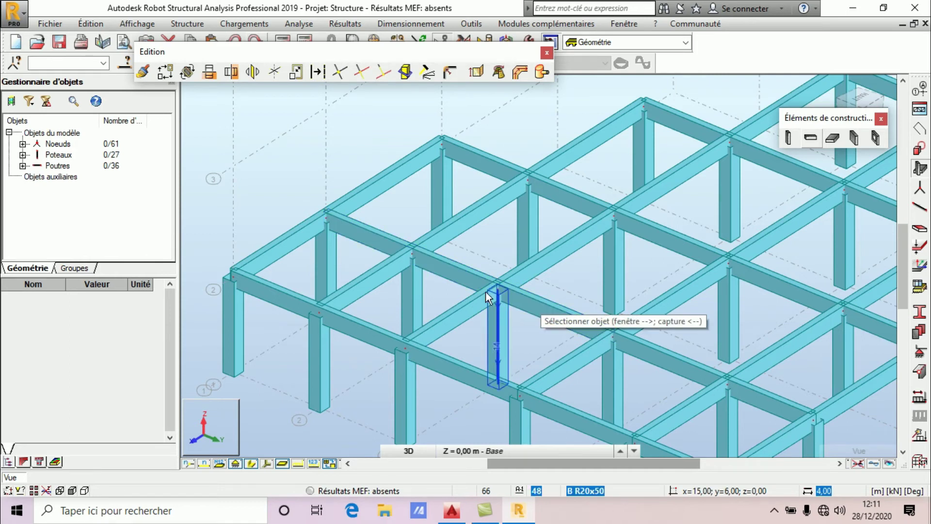
pyautogui.scroll(-5, 427, 208)
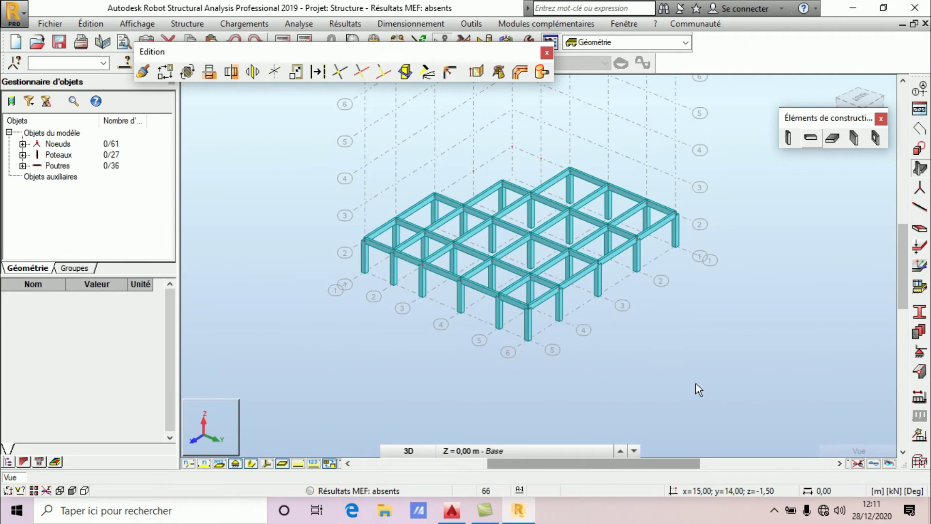
pyautogui.click(774, 510)
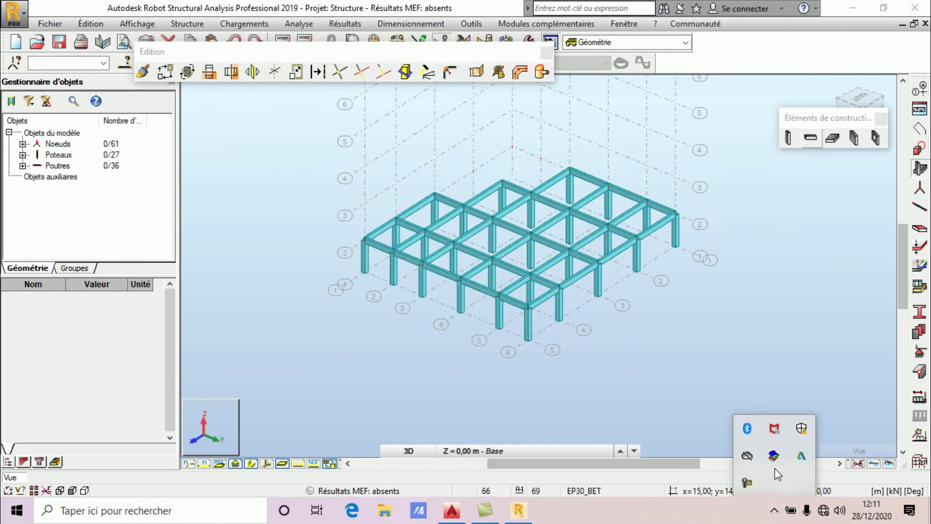
pyautogui.click(749, 483)
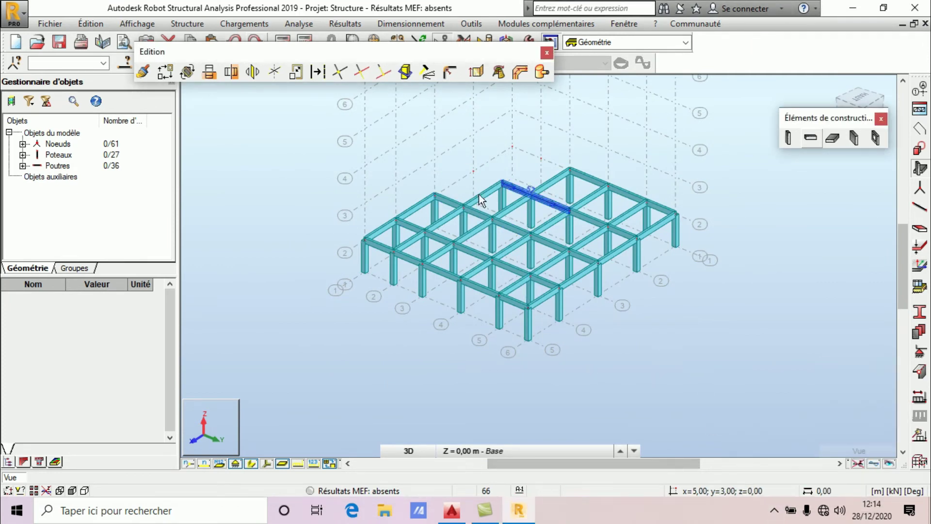
# Split all bars of the structure at their crossings with the Intersection command and clear the selection.
pyautogui.scroll(3, 480, 199)
pyautogui.click(441, 257)
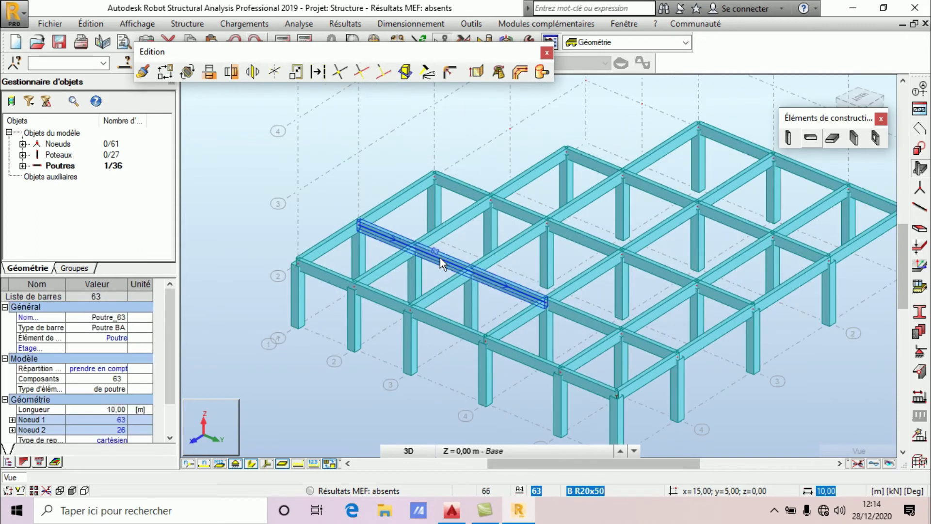
pyautogui.click(318, 243)
pyautogui.scroll(-3, 320, 247)
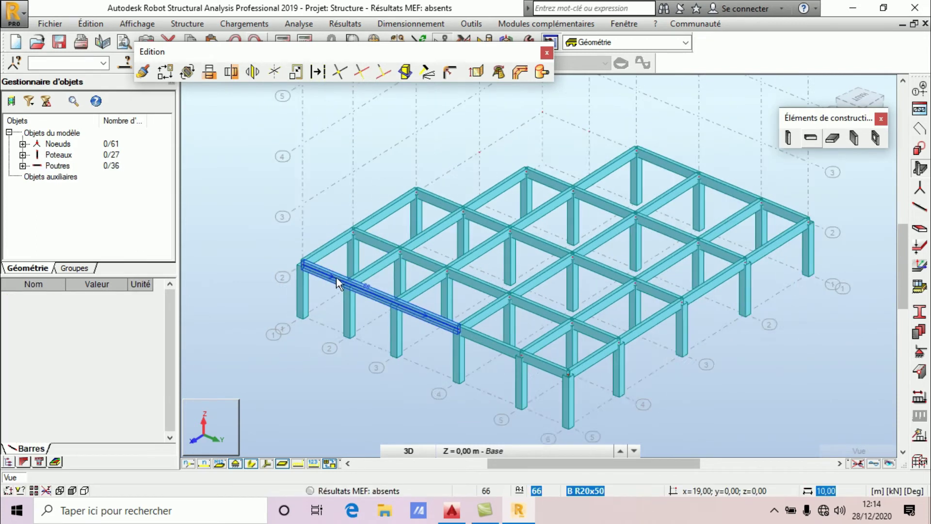
pyautogui.hotkey('ctrl', 'a')
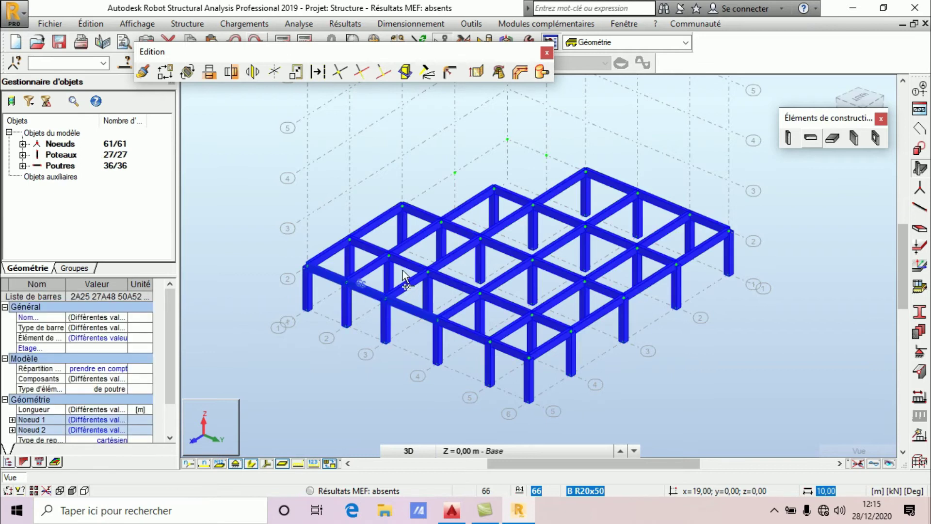
pyautogui.click(341, 72)
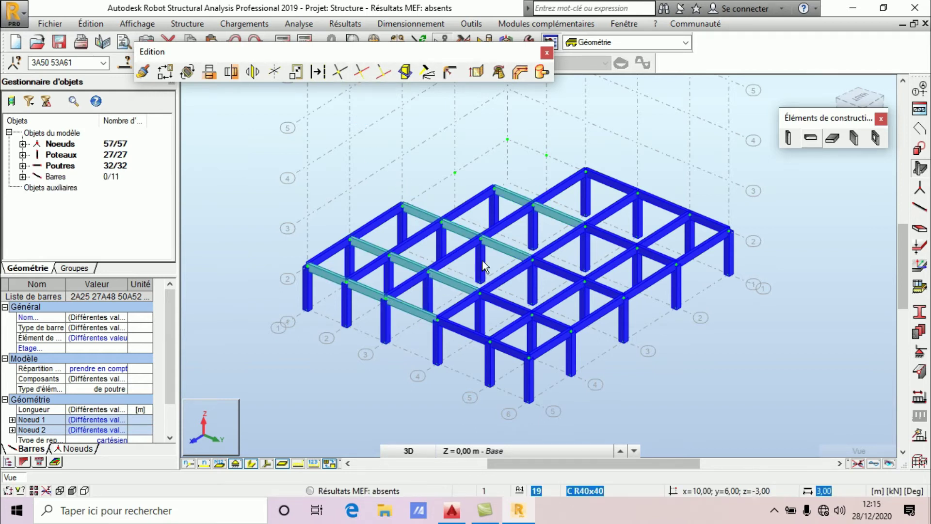
pyautogui.click(344, 194)
pyautogui.moveTo(456, 269); pyautogui.dragTo(463, 269, button='middle')
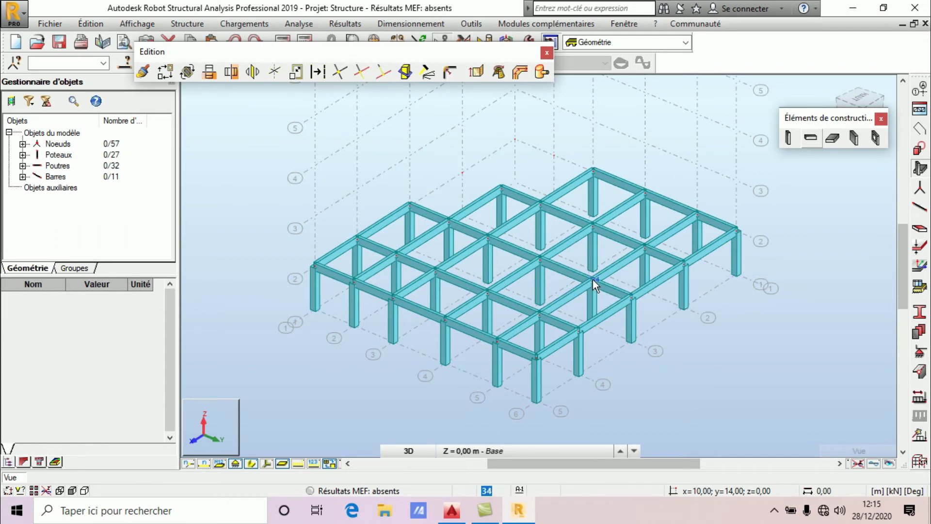
# Define a new reinforced concrete column with section C R20x40 and a height of 3.5 m upward.
pyautogui.click(790, 138)
pyautogui.moveTo(788, 86); pyautogui.dragTo(812, 62)
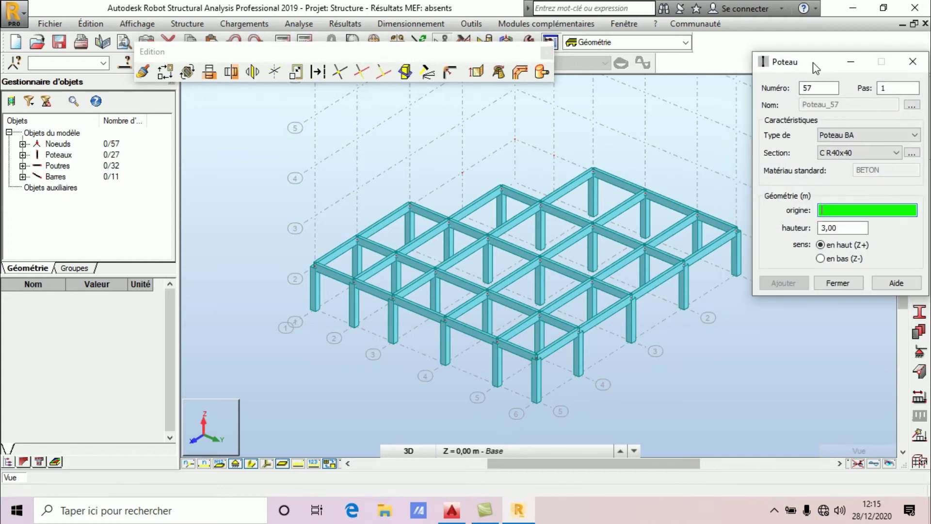
pyautogui.doubleClick(838, 228)
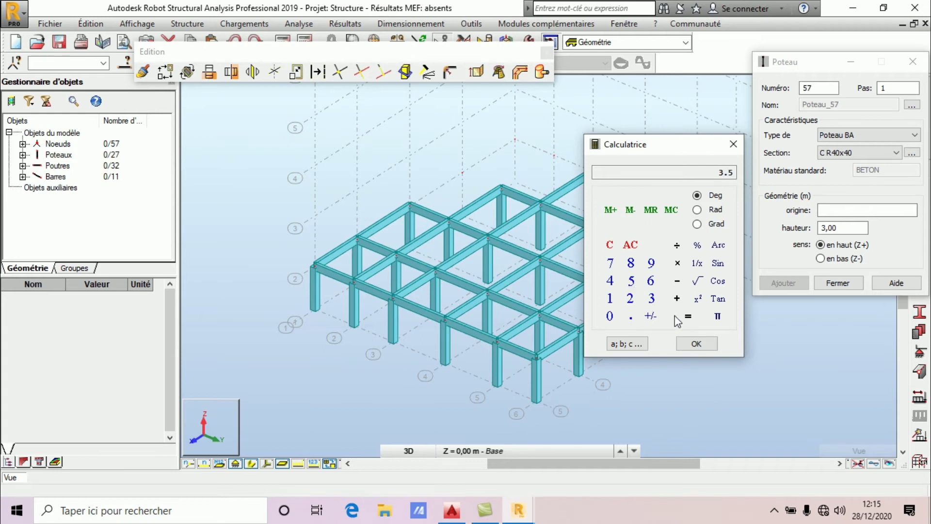
pyautogui.click(731, 145)
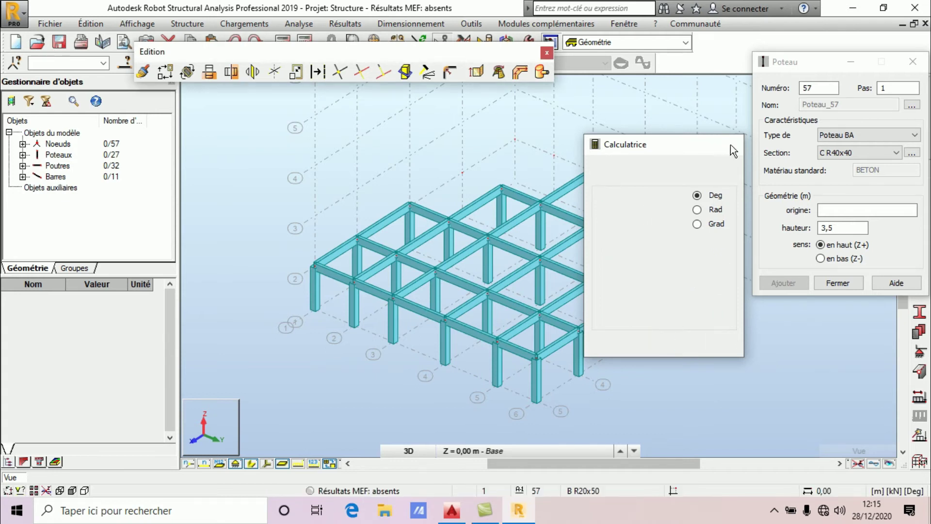
pyautogui.moveTo(670, 273); pyautogui.dragTo(510, 283, button='middle')
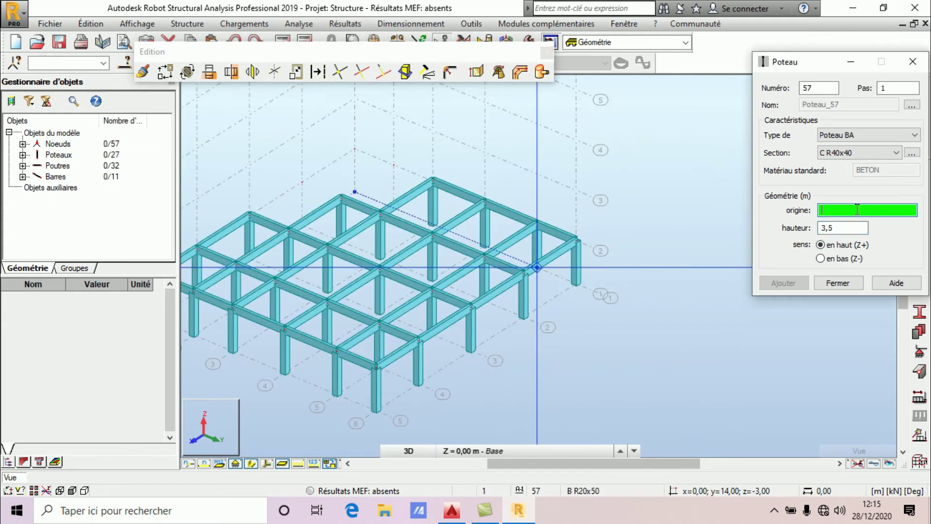
pyautogui.moveTo(680, 242); pyautogui.dragTo(723, 253, button='middle')
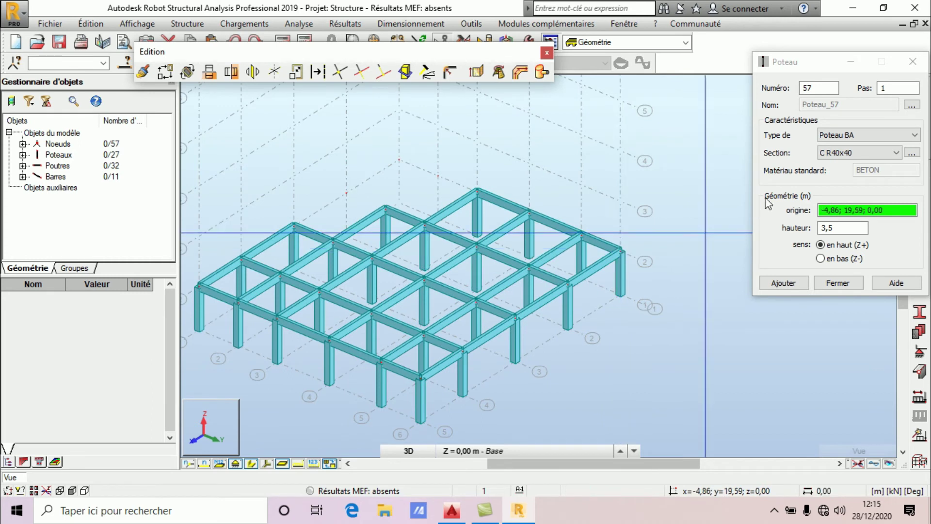
pyautogui.click(850, 155)
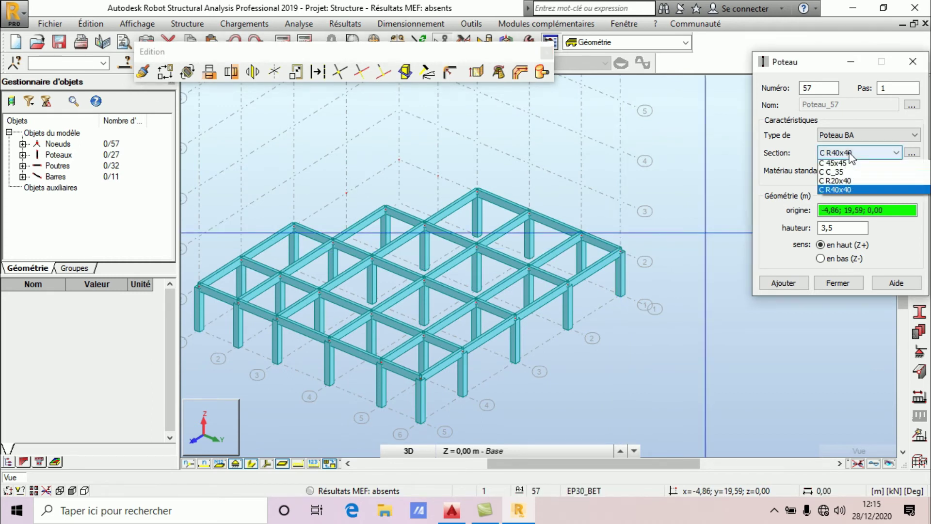
pyautogui.click(850, 183)
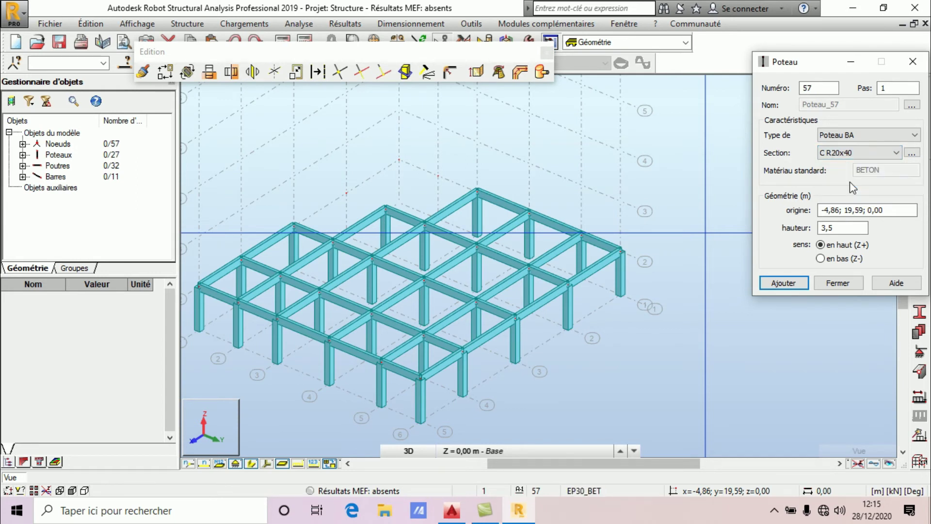
pyautogui.click(776, 511)
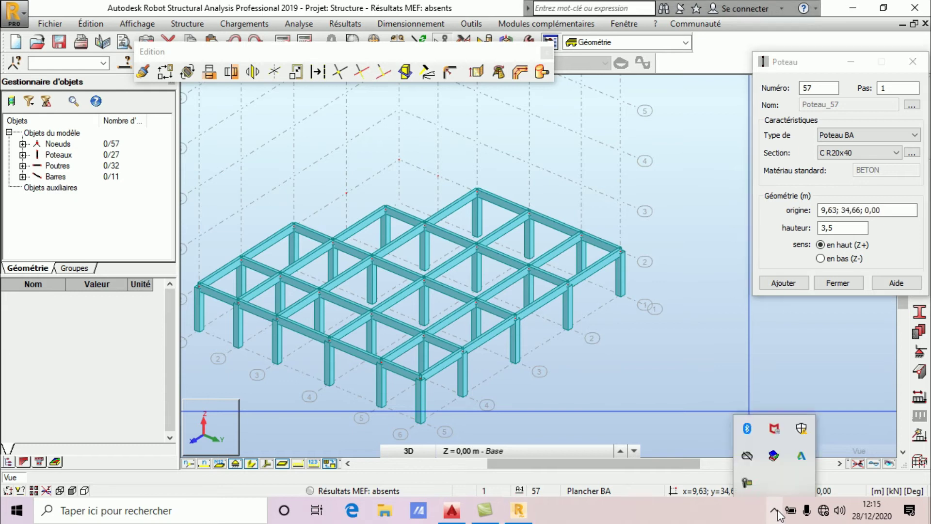
pyautogui.click(747, 481)
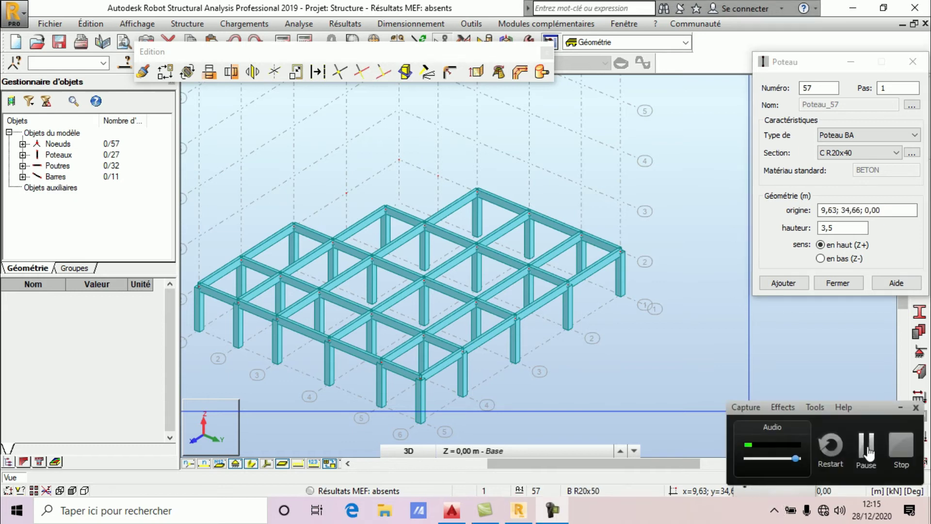
pyautogui.click(867, 446)
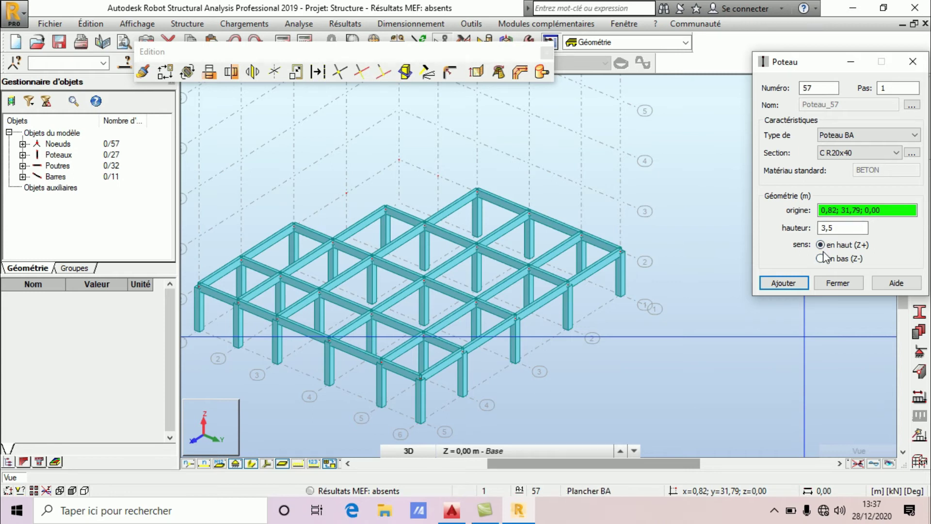
# Place 3.5 m high C R20x40 columns on the x = 0 line at y = 17, 14, 10 and 6 m.
pyautogui.click(784, 284)
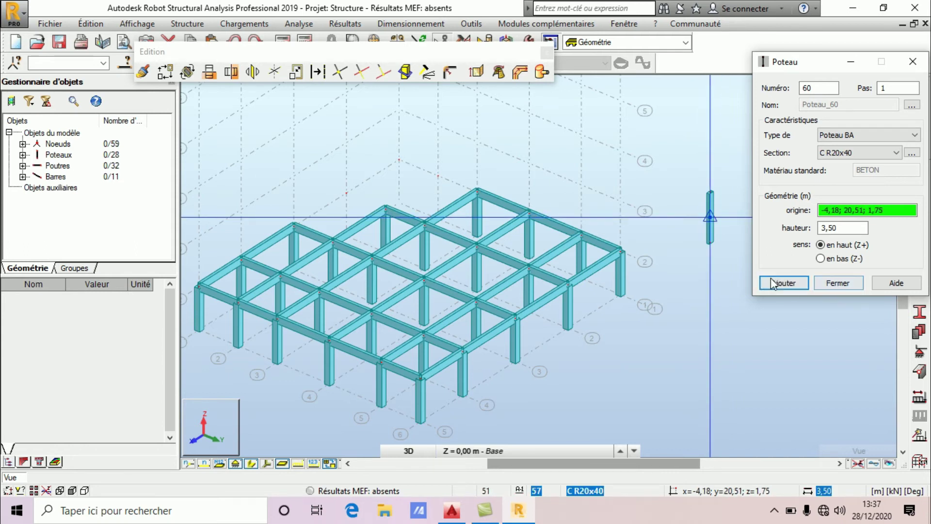
pyautogui.click(620, 251)
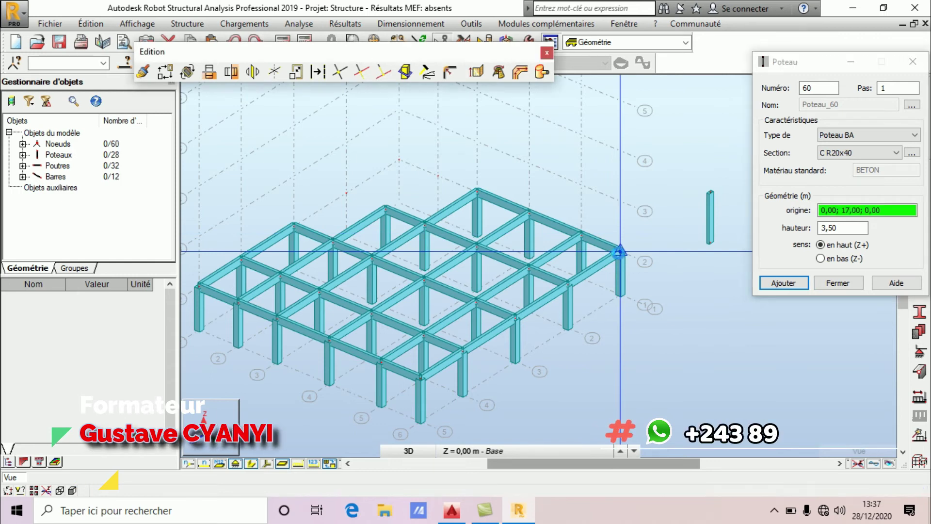
pyautogui.click(581, 235)
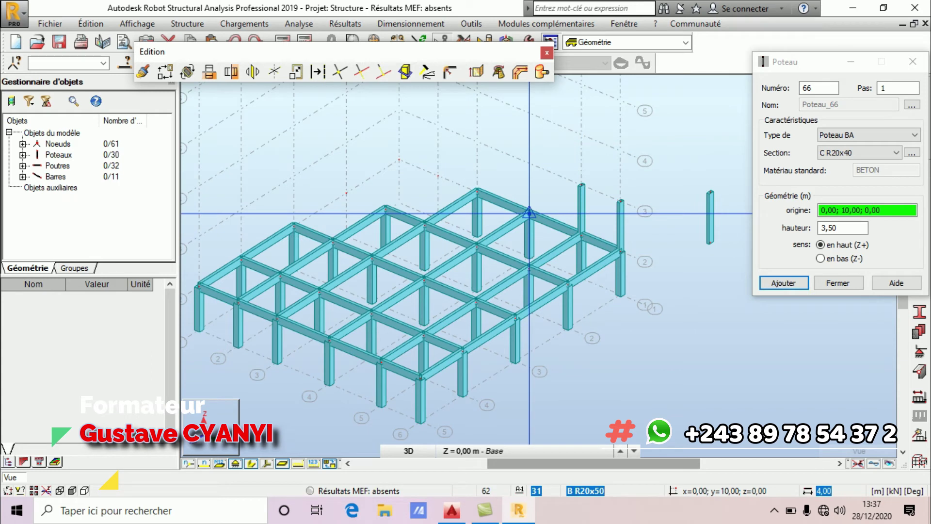
pyautogui.click(530, 213)
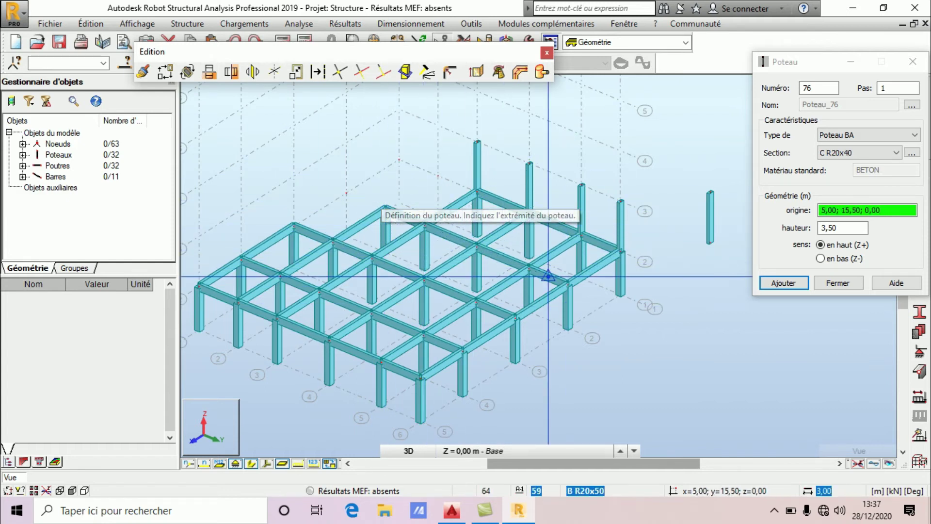
# Place 3.5 m high C R20x40 columns on the y = 17 m line at x = 5, 10, 15 and 19 m.
pyautogui.click(568, 284)
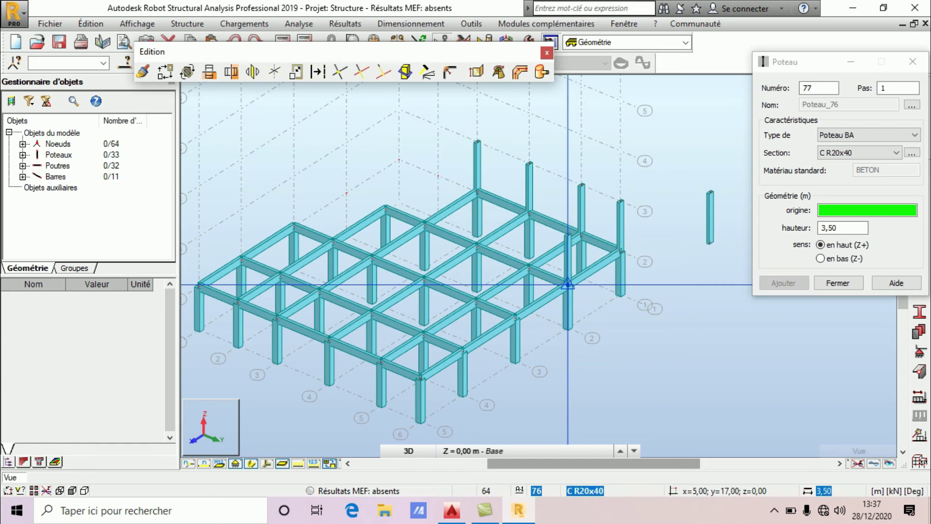
pyautogui.click(515, 317)
pyautogui.click(463, 351)
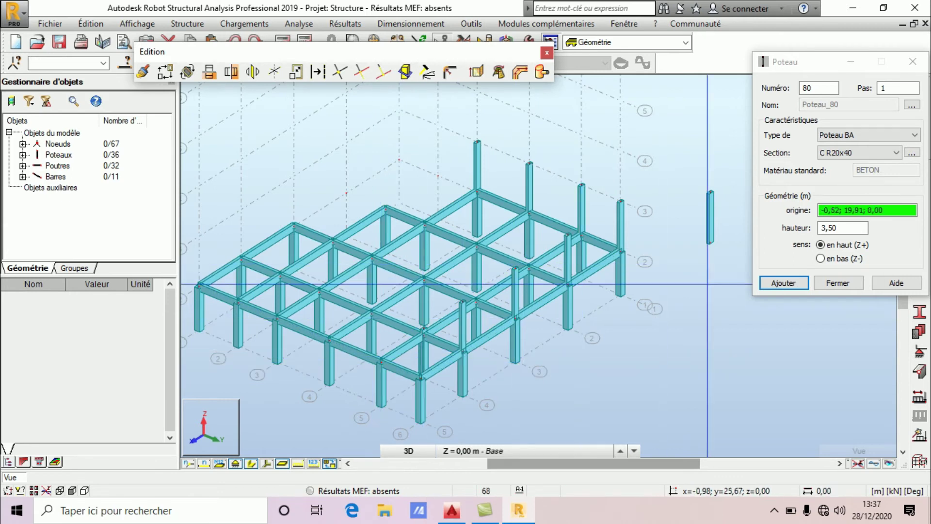
pyautogui.click(834, 283)
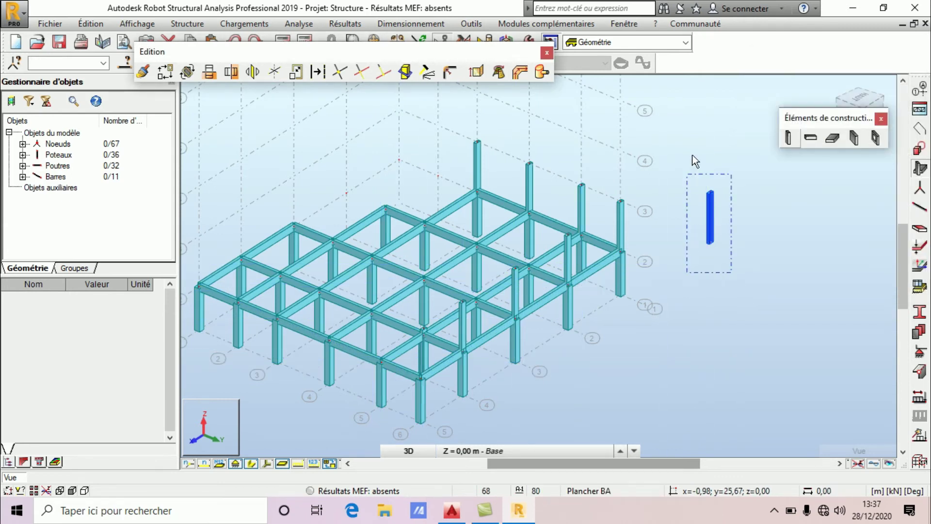
# Delete the stray column standing outside the beam grid together with its nodes.
pyautogui.moveTo(731, 272); pyautogui.dragTo(687, 173)
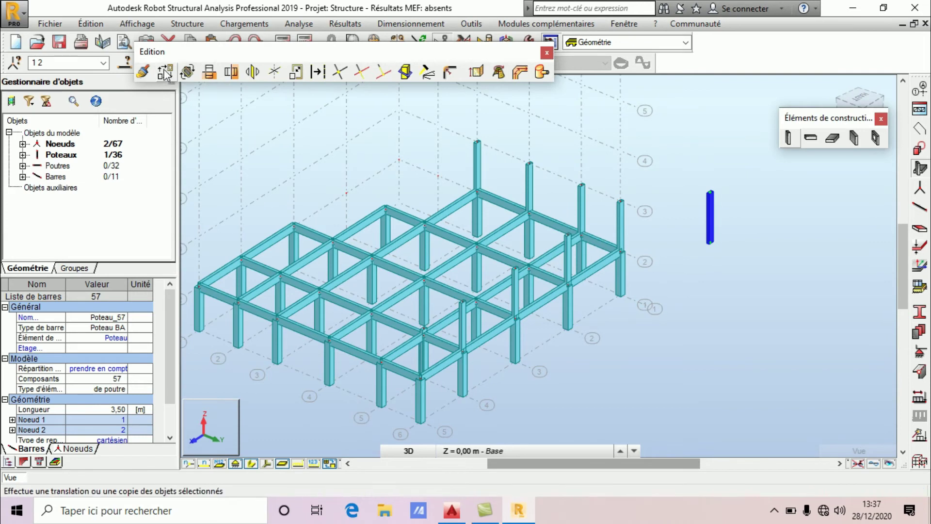
pyautogui.click(175, 39)
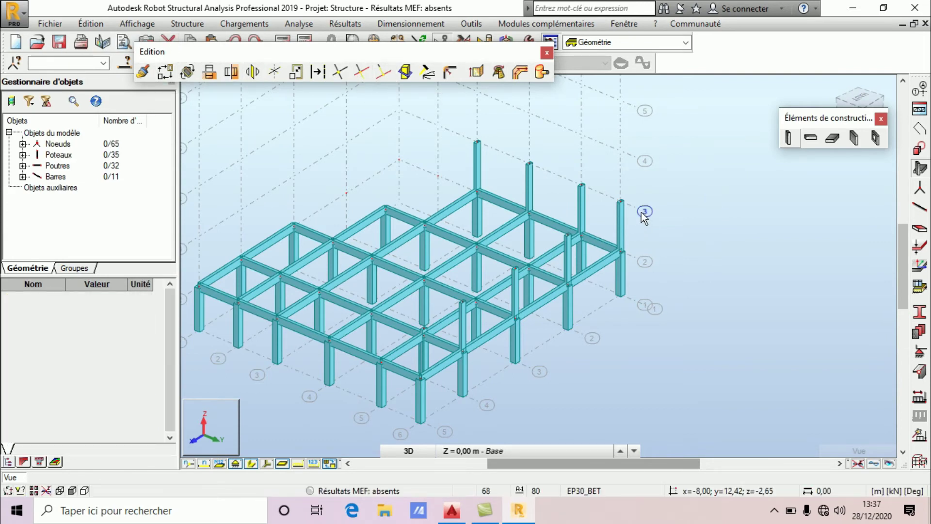
# Select the four upper C R20x40 columns on the x = 0 line at y = 17, 14, 10 and 6 m.
pyautogui.click(617, 219)
pyautogui.keyDown('ctrl'); pyautogui.click(582, 213); pyautogui.keyUp('ctrl')
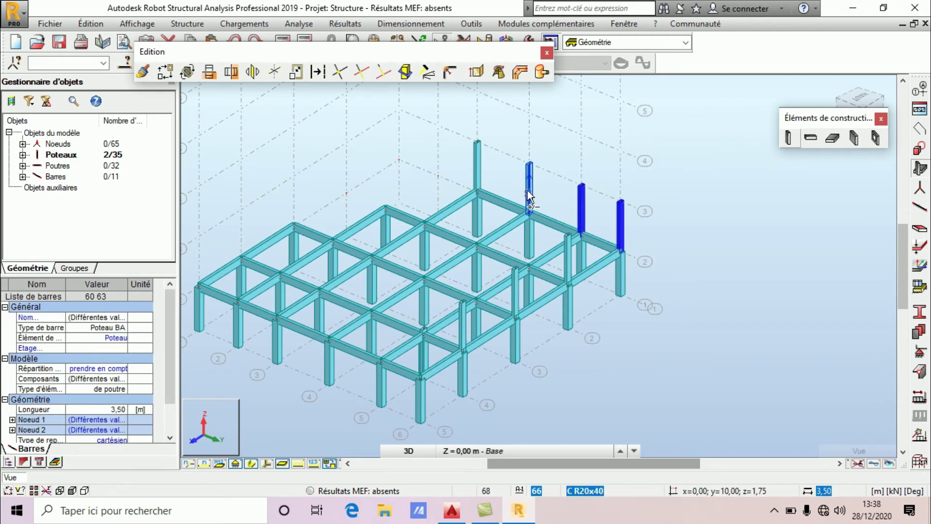
pyautogui.keyDown('ctrl'); pyautogui.click(530, 197); pyautogui.keyUp('ctrl')
pyautogui.keyDown('ctrl'); pyautogui.click(477, 184); pyautogui.keyUp('ctrl')
pyautogui.click(165, 71)
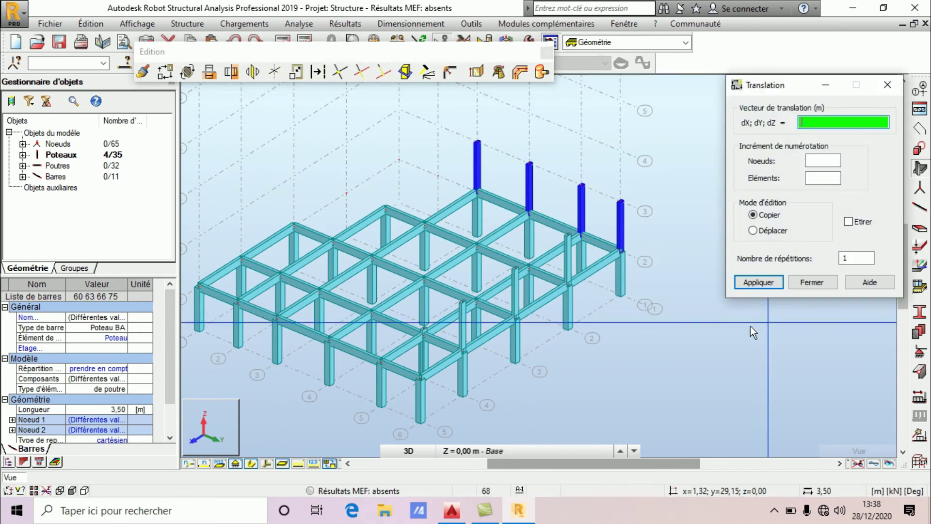
pyautogui.click(624, 248)
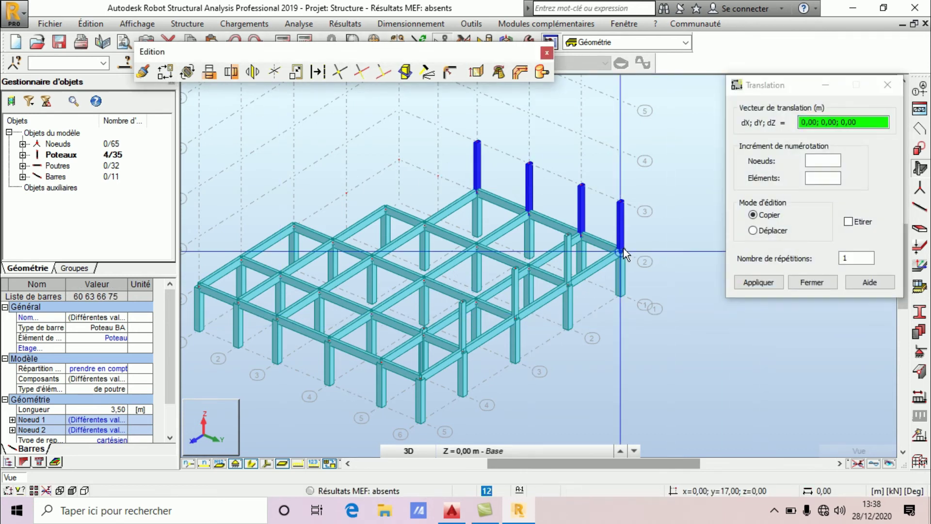
pyautogui.click(810, 284)
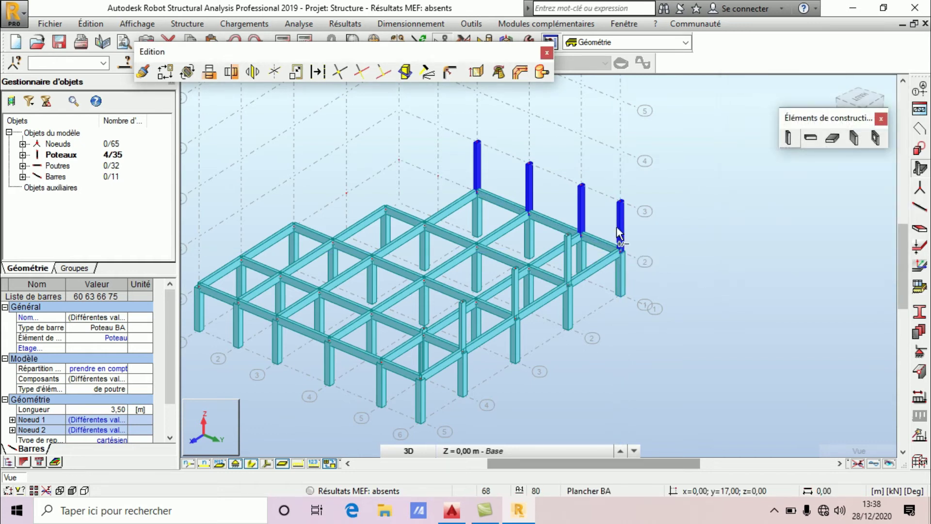
# Exclude the corner column from the selection and copy the other three columns along X to the x = 5, 10, 15 and 19 m lines.
pyautogui.keyDown('ctrl'); pyautogui.click(619, 228); pyautogui.keyUp('ctrl')
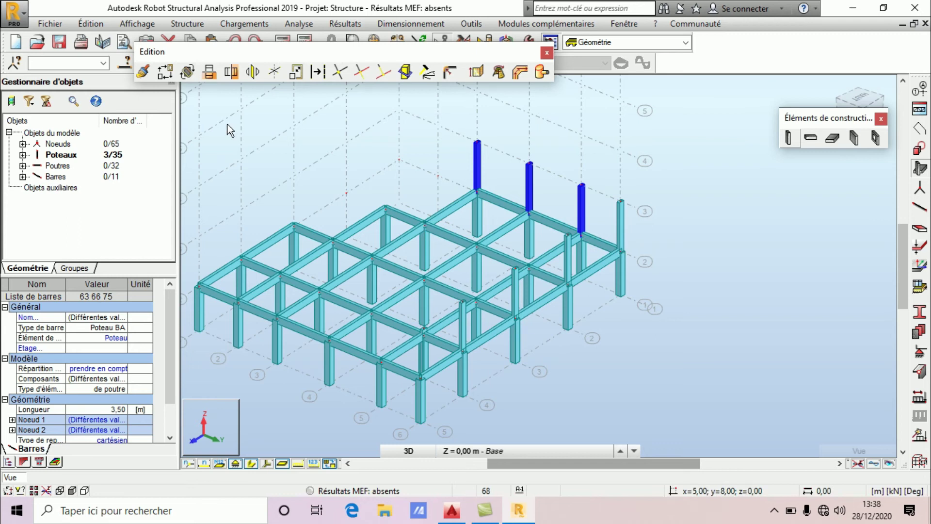
pyautogui.click(164, 72)
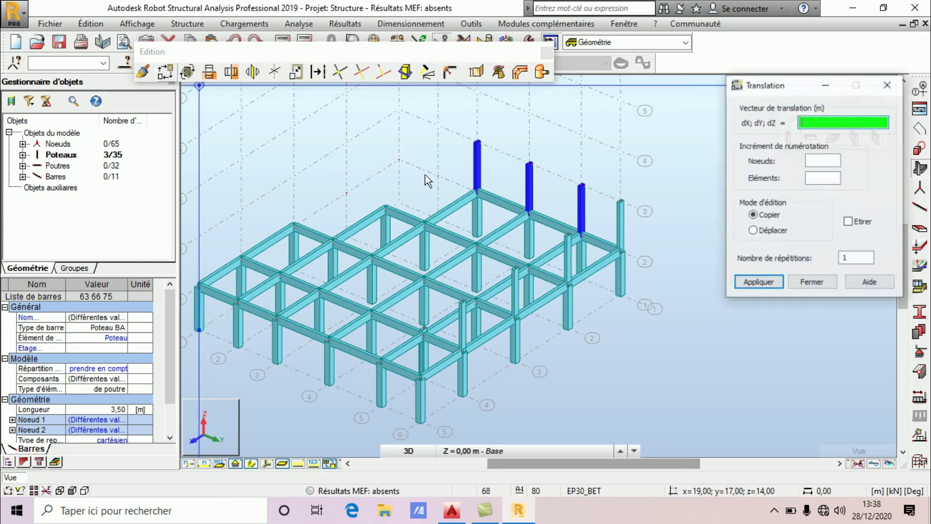
pyautogui.click(476, 191)
pyautogui.click(427, 226)
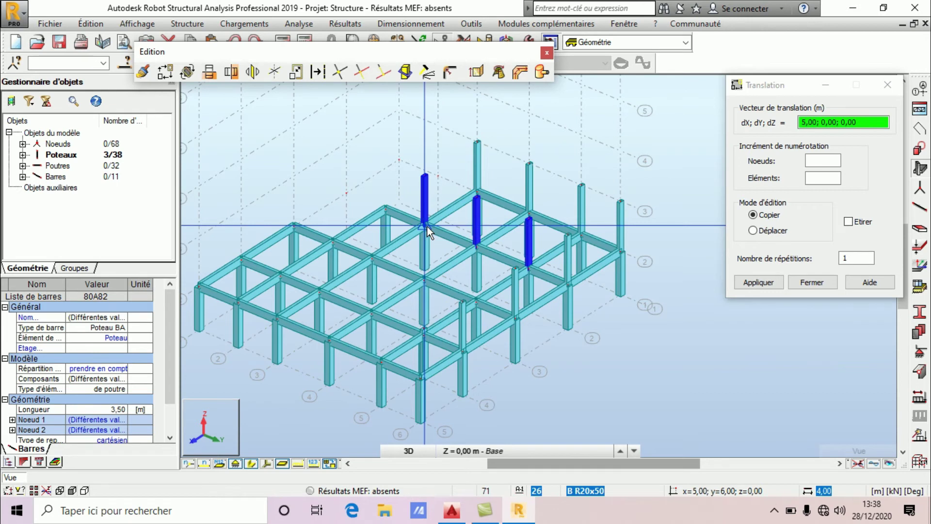
pyautogui.click(374, 257)
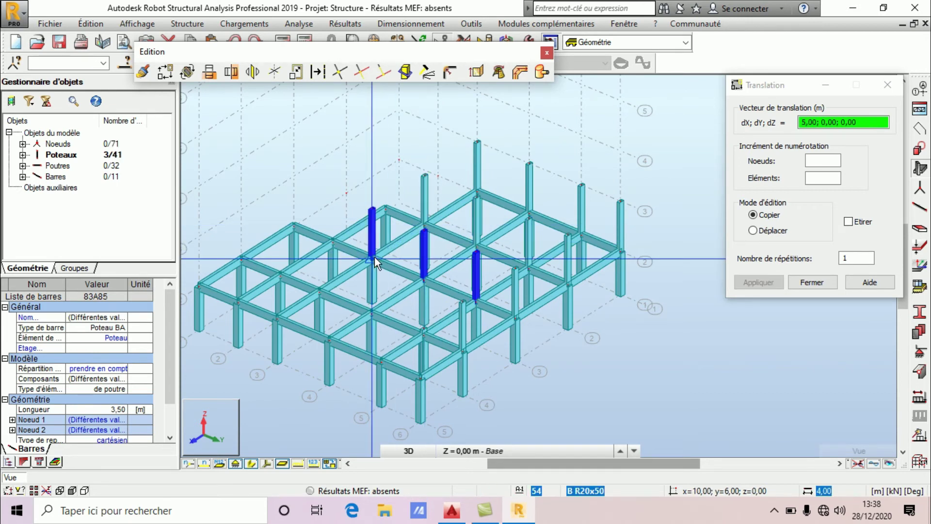
pyautogui.click(319, 289)
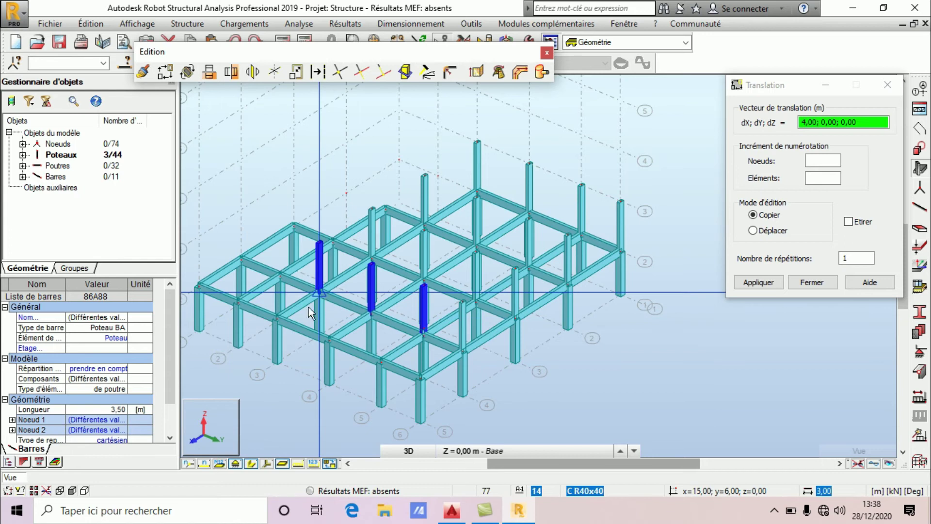
pyautogui.click(278, 317)
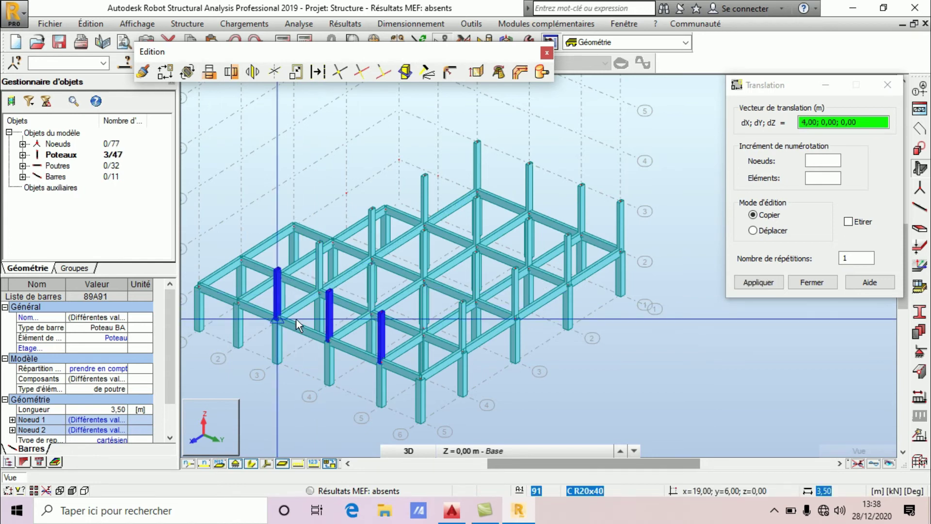
pyautogui.click(807, 284)
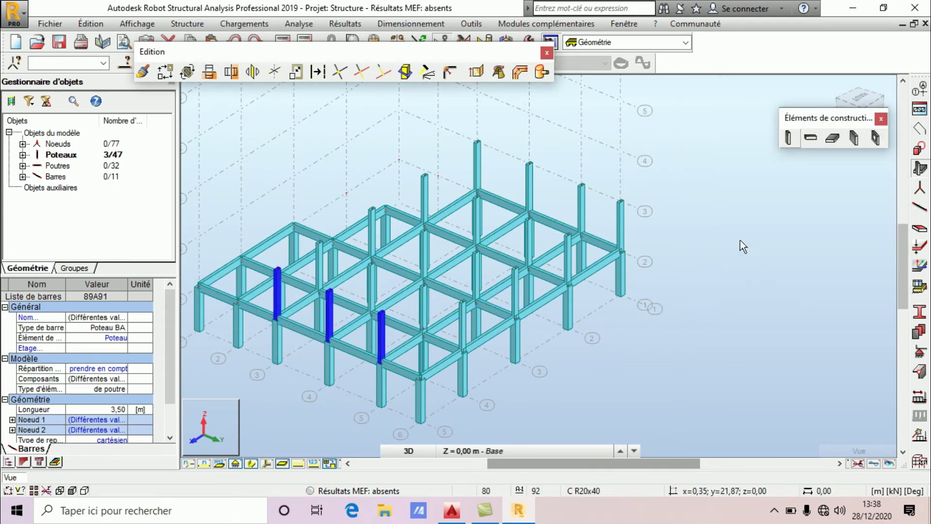
# Orbit the model to see the copied columns and compare them with the column layout on the AutoCAD plan.
pyautogui.rightClick(745, 215)
pyautogui.click(716, 268)
pyautogui.moveTo(350, 260); pyautogui.dragTo(463, 326)
pyautogui.click(451, 511)
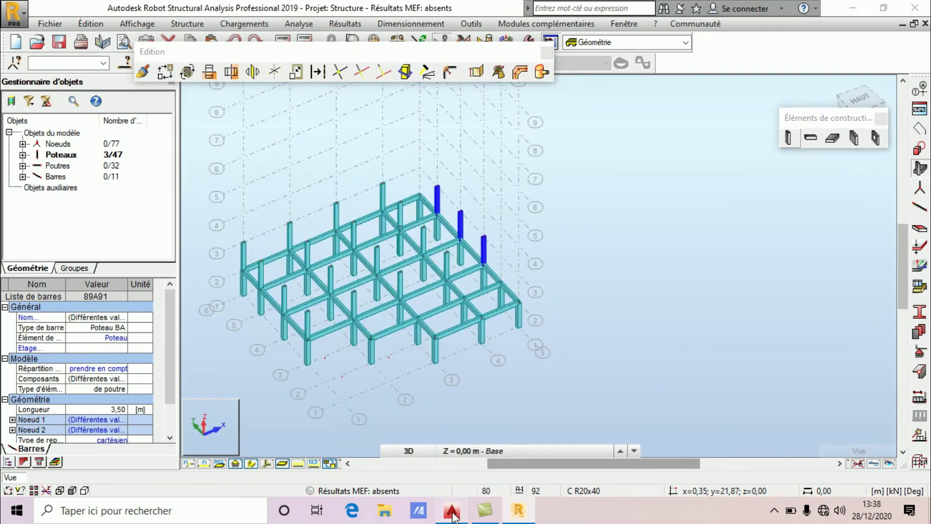
pyautogui.scroll(-4, 458, 243)
pyautogui.scroll(4, 459, 243)
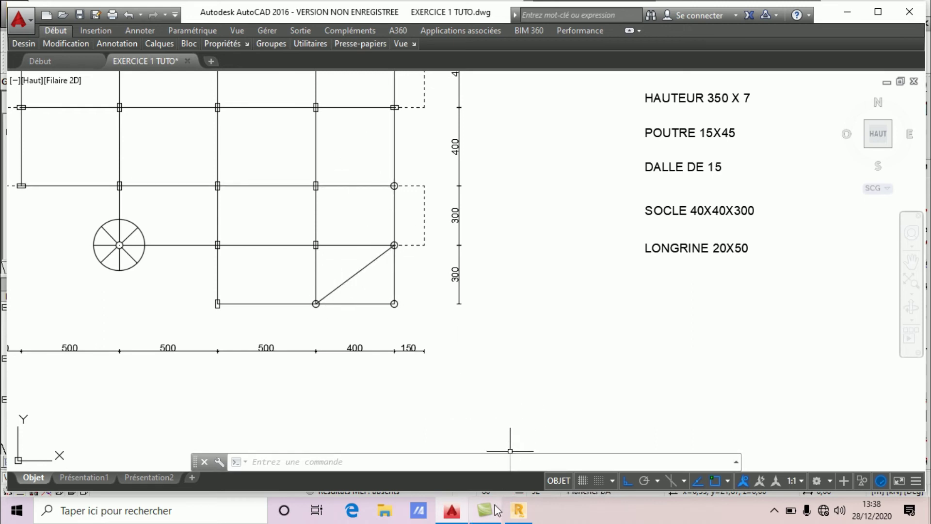
pyautogui.click(518, 511)
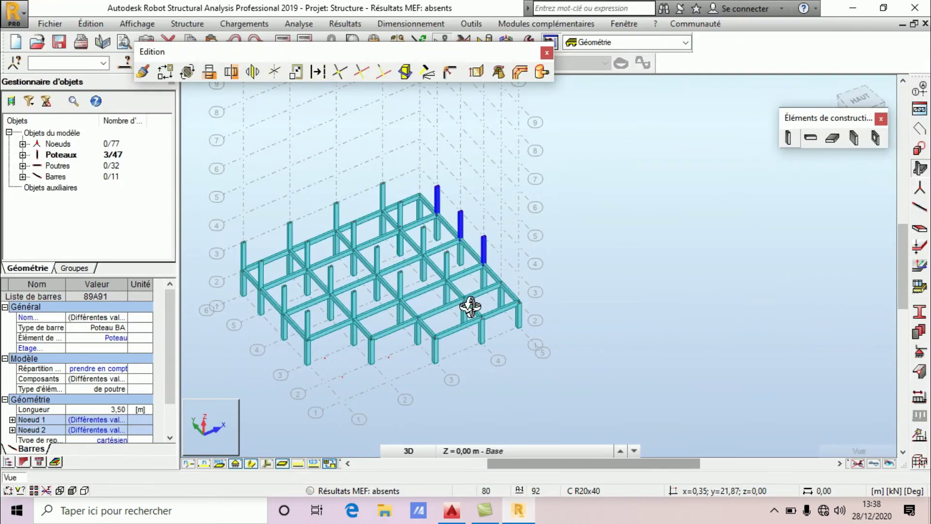
# Clear the selection and delete the C R20x40 column at x = 19, y = 6 m.
pyautogui.scroll(-2, 497, 257)
pyautogui.scroll(4, 470, 267)
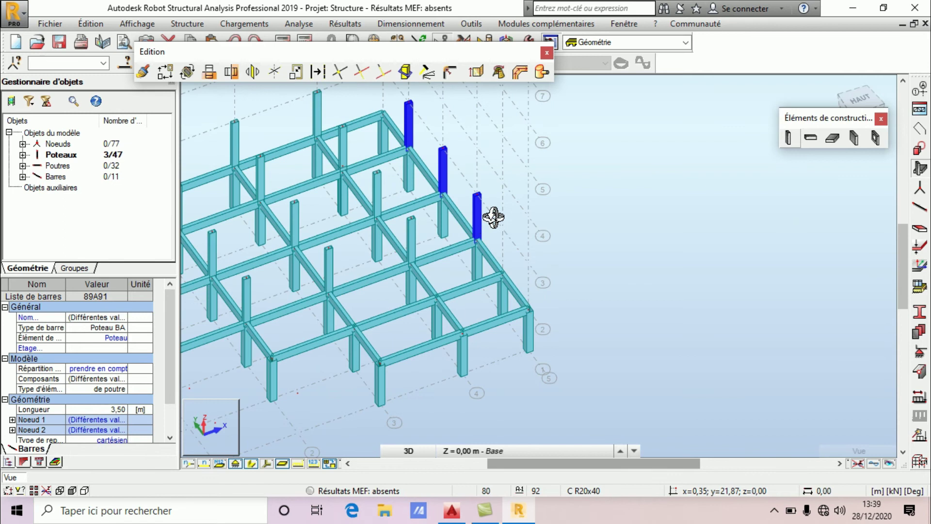
pyautogui.scroll(-1, 493, 217)
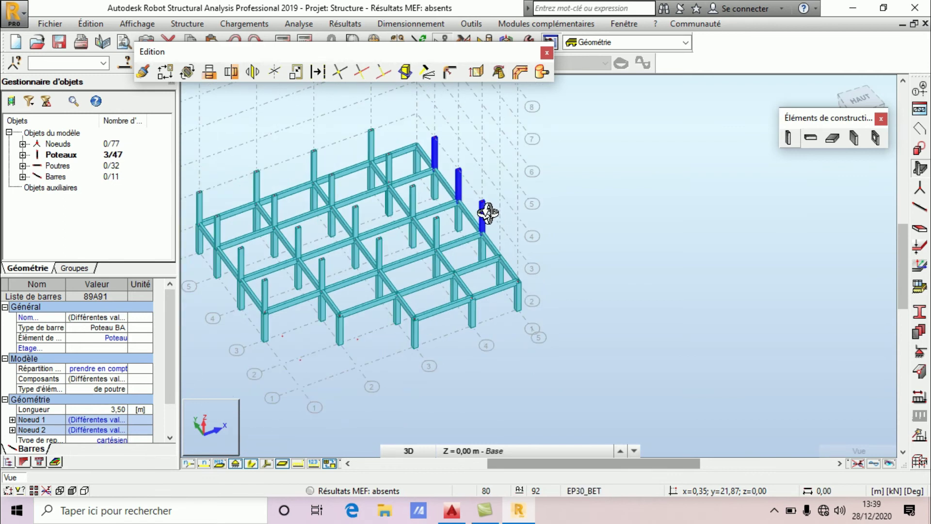
pyautogui.rightClick(532, 170)
pyautogui.click(558, 177)
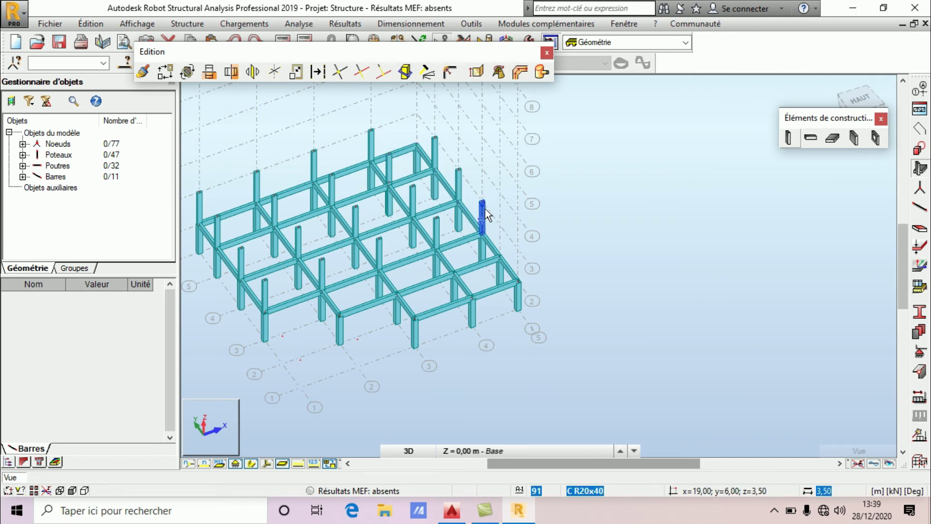
pyautogui.click(483, 209)
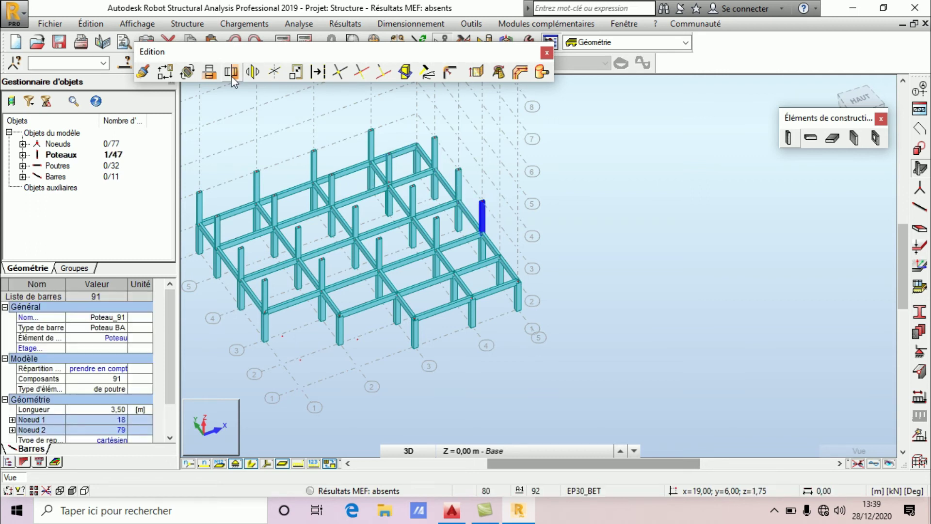
pyautogui.click(168, 41)
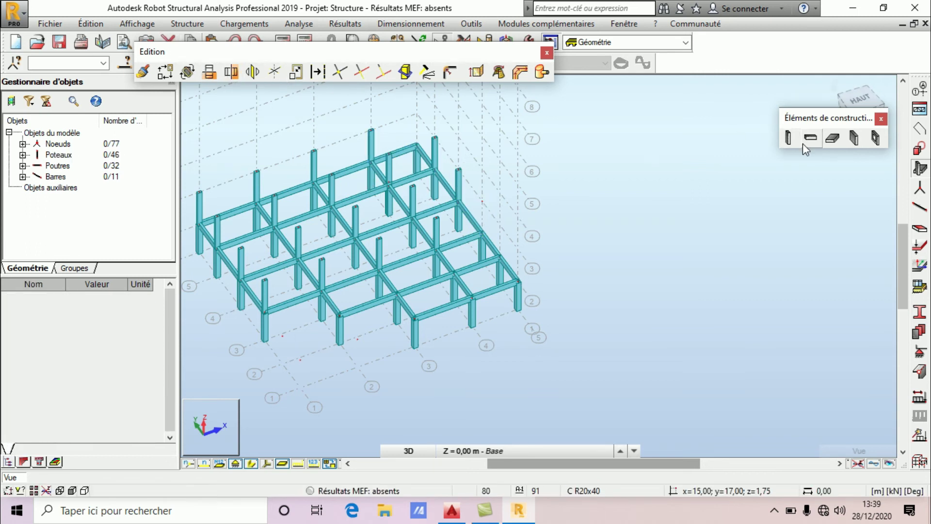
# Place 3.5 m high columns: C R20x40 at (19, 17), and C C_35 at (19, 6), (19, 3), (19, 0) and (15, 0).
pyautogui.click(790, 138)
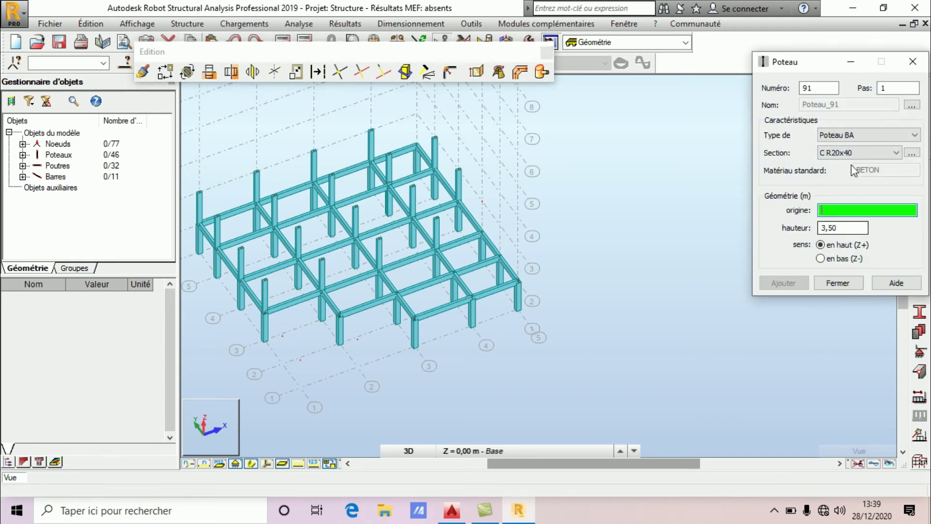
pyautogui.click(417, 145)
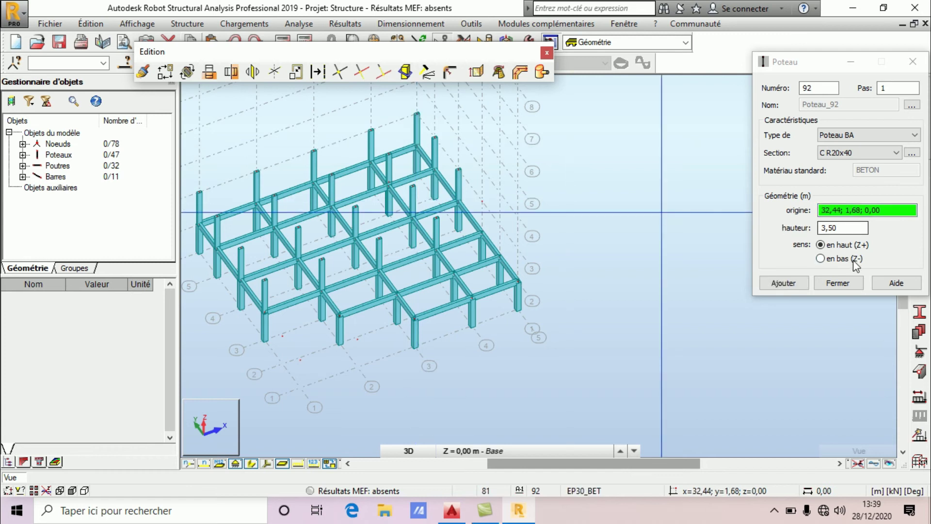
pyautogui.click(835, 153)
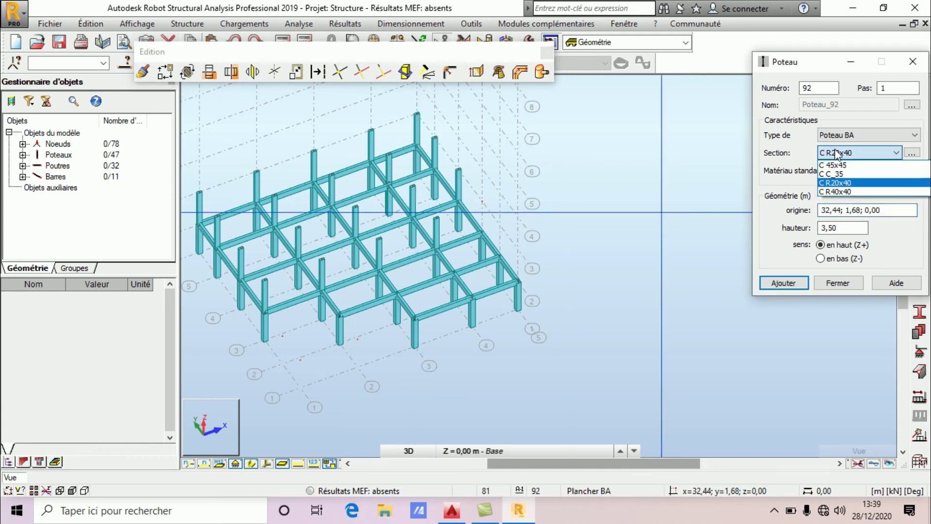
pyautogui.click(836, 174)
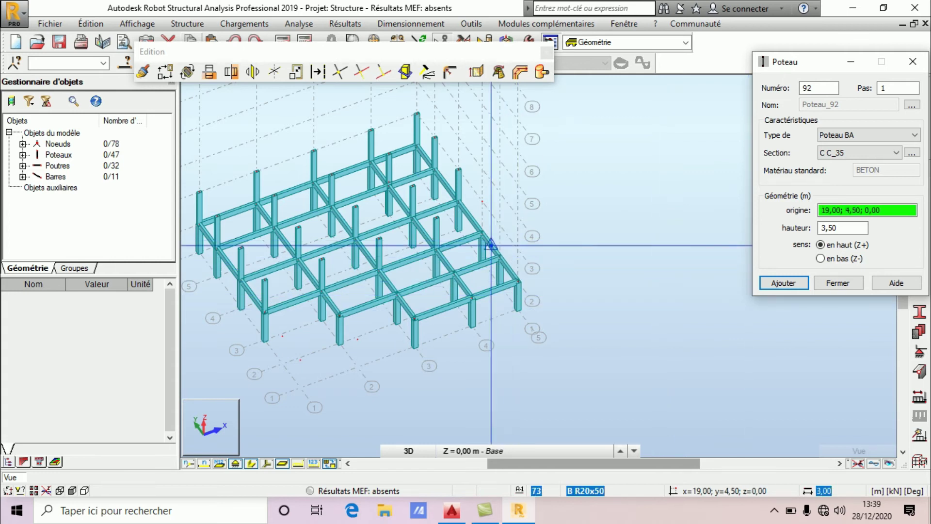
pyautogui.click(482, 233)
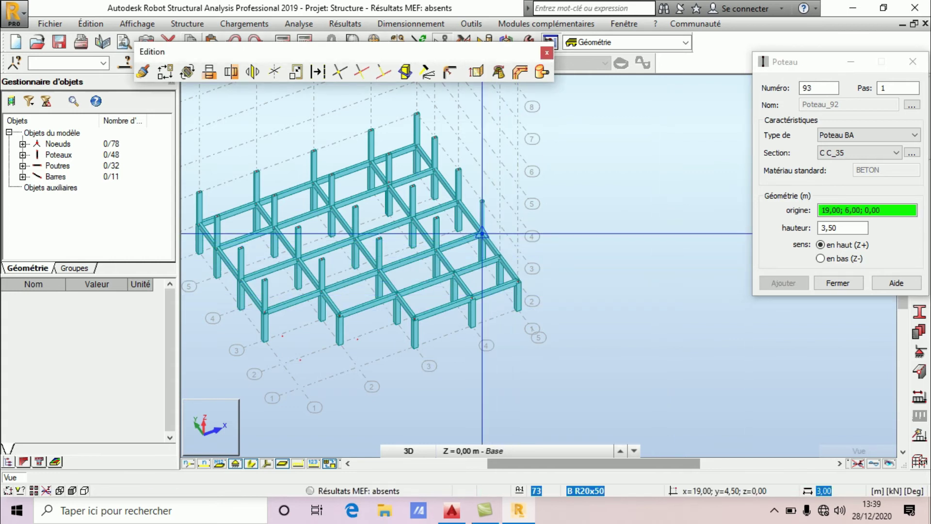
pyautogui.click(500, 258)
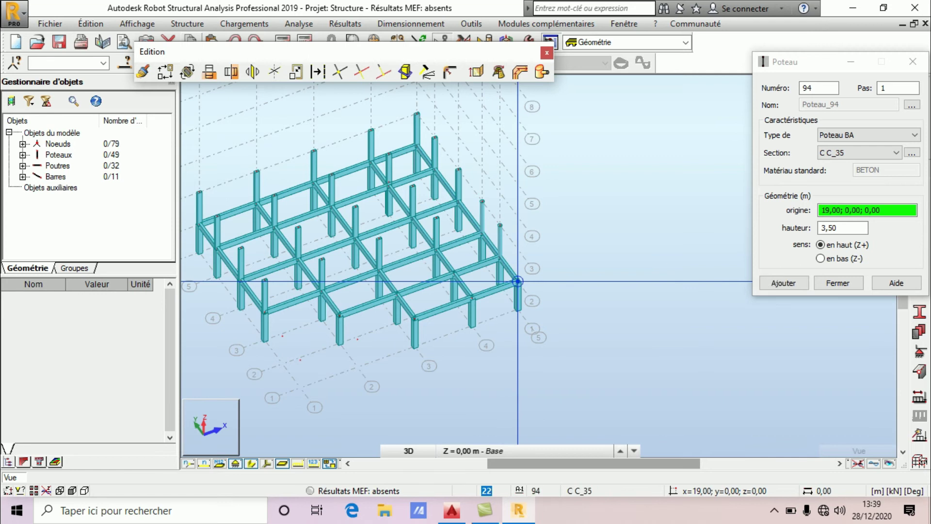
pyautogui.click(517, 281)
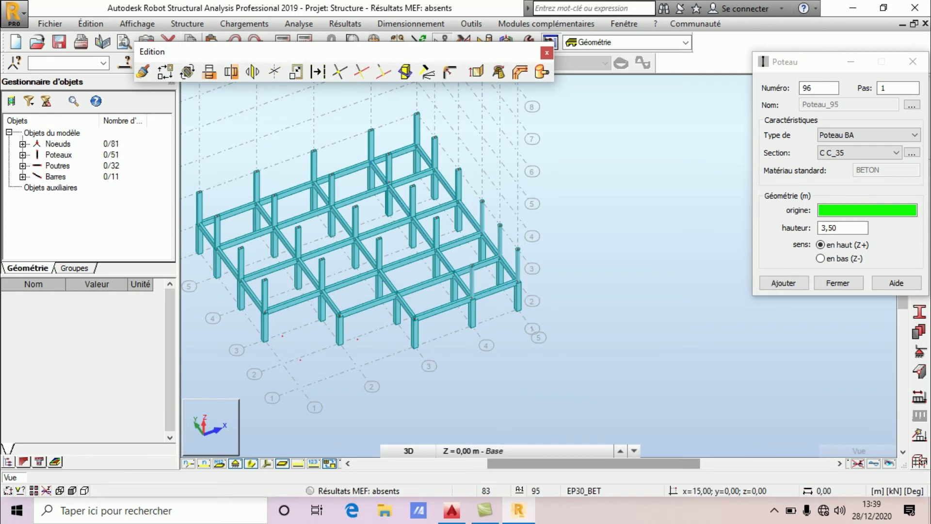
# Check the AutoCAD plan and place a 3.5 m high C C_35 column at x = 5, y = 3 m in Robot.
pyautogui.click(454, 515)
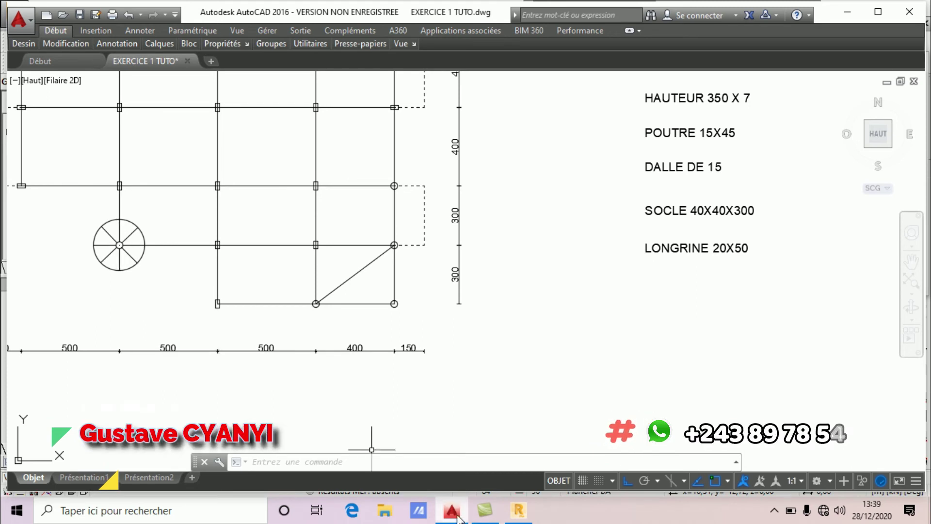
pyautogui.click(518, 510)
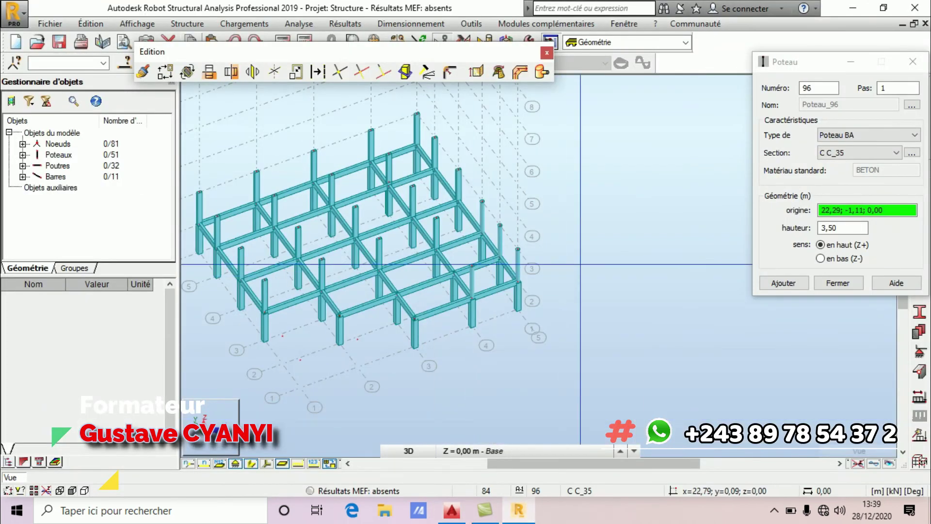
pyautogui.click(339, 314)
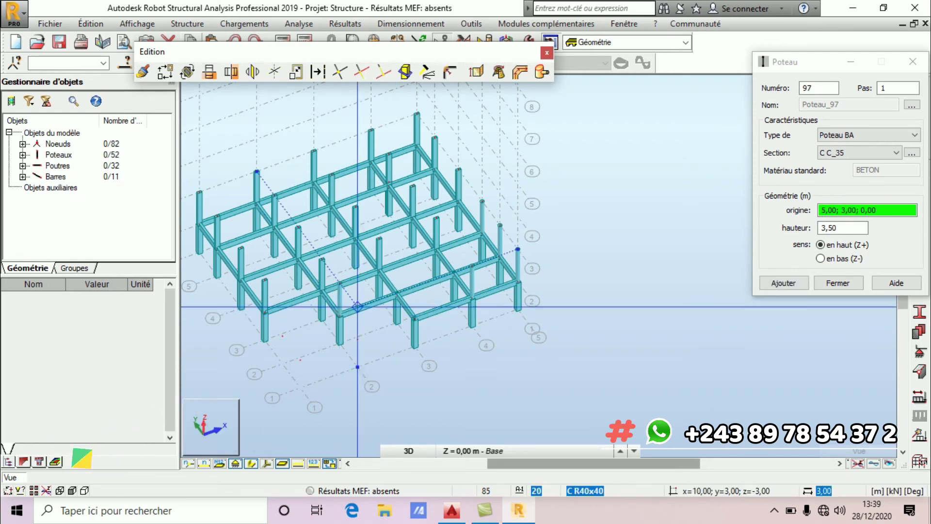
# Place 3.5 m high C R20x40 columns at (15, 3), (10, 0) and (10, 3), then finish column placement.
pyautogui.click(846, 152)
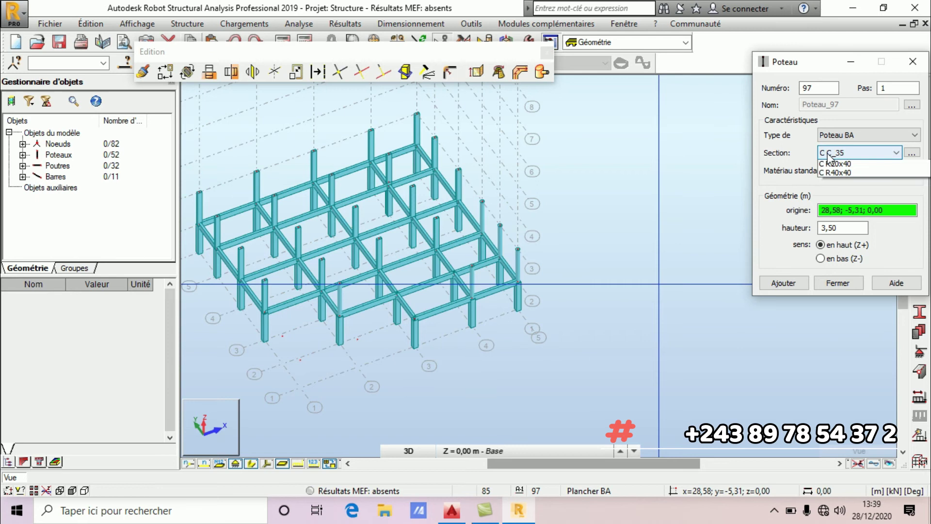
pyautogui.click(840, 184)
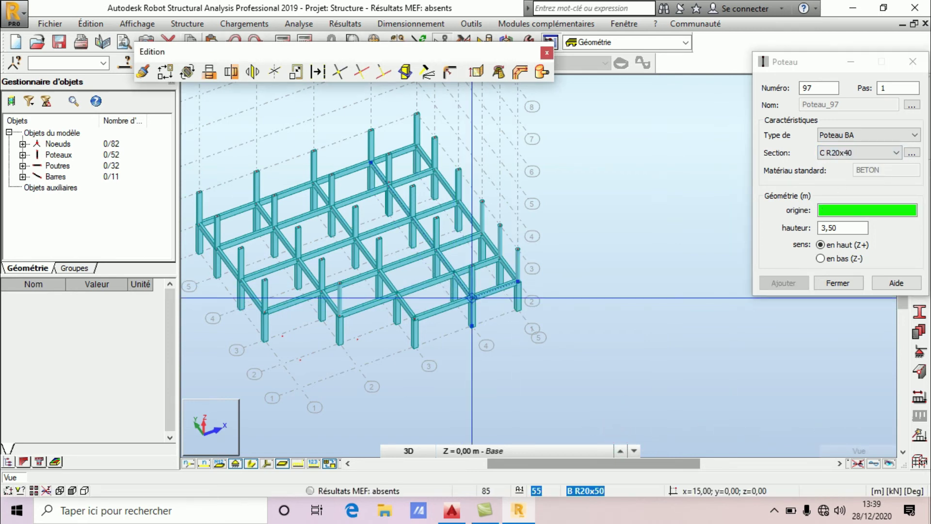
pyautogui.click(454, 274)
pyautogui.click(415, 319)
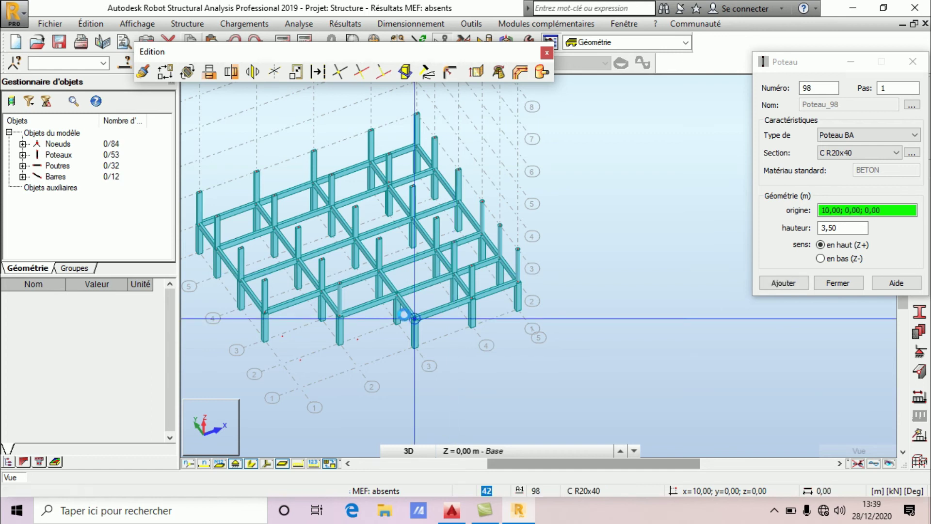
pyautogui.click(397, 294)
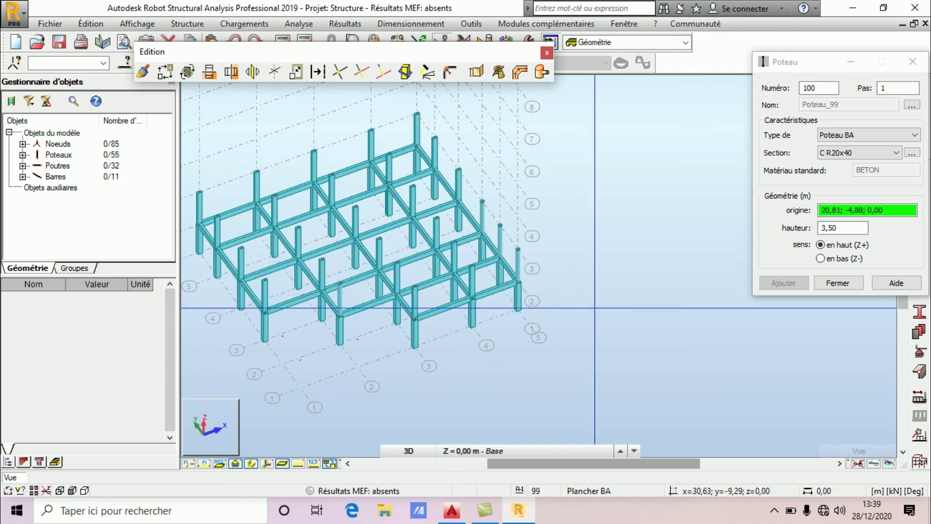
pyautogui.click(824, 287)
# Orbit and zoom around the model to inspect the complete set of upper columns.
pyautogui.scroll(-3, 563, 226)
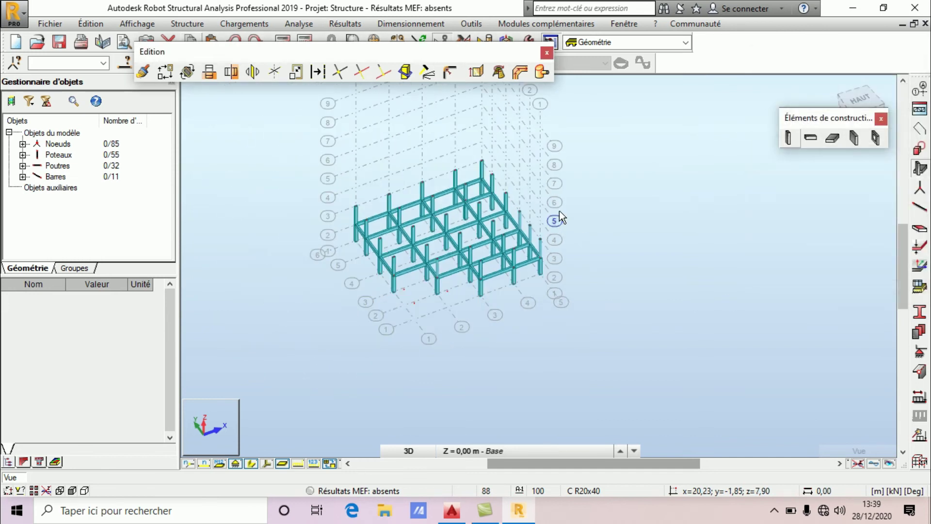
pyautogui.scroll(2, 559, 211)
pyautogui.rightClick(625, 196)
pyautogui.click(573, 252)
pyautogui.moveTo(618, 252); pyautogui.dragTo(540, 211)
pyautogui.scroll(2, 407, 172)
pyautogui.scroll(-4, 484, 166)
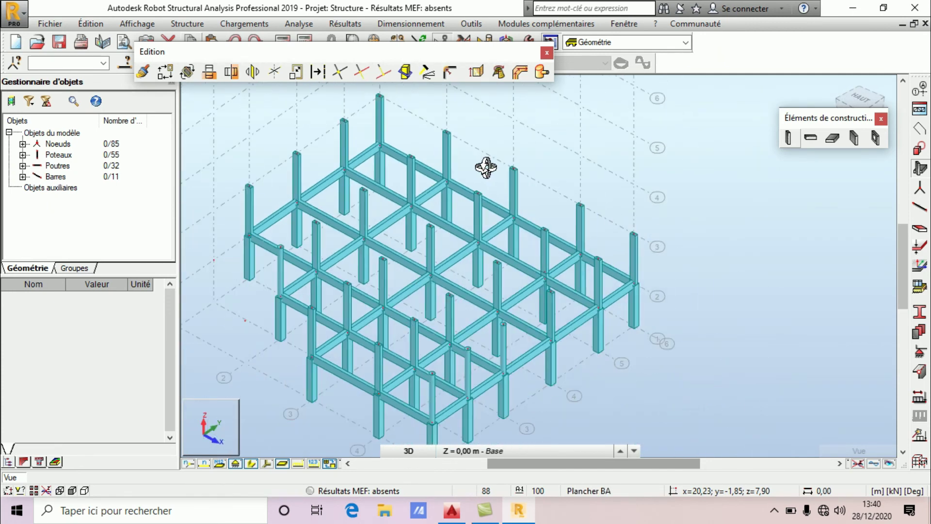
# Compare the column positions and orientations on the AutoCAD plan with the upper columns of the Robot model.
pyautogui.click(451, 511)
pyautogui.scroll(-3, 399, 163)
pyautogui.scroll(4, 399, 162)
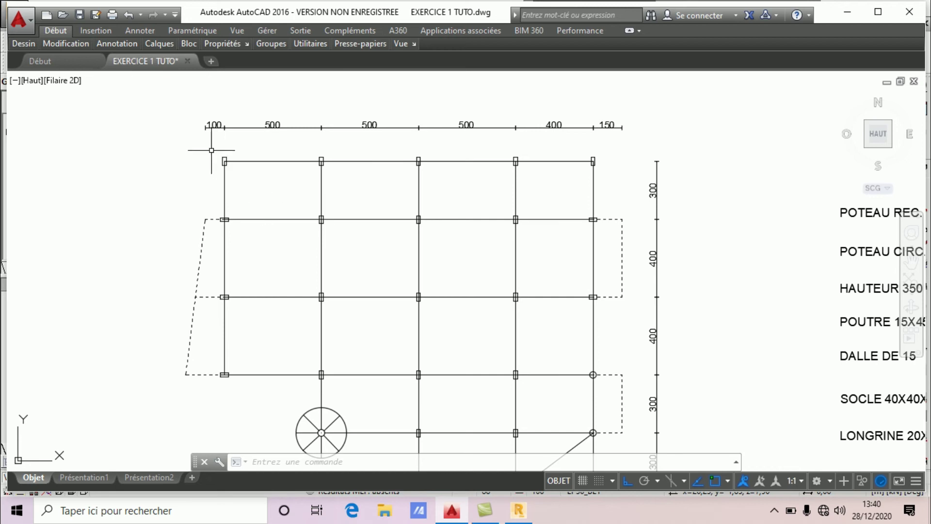
pyautogui.click(518, 517)
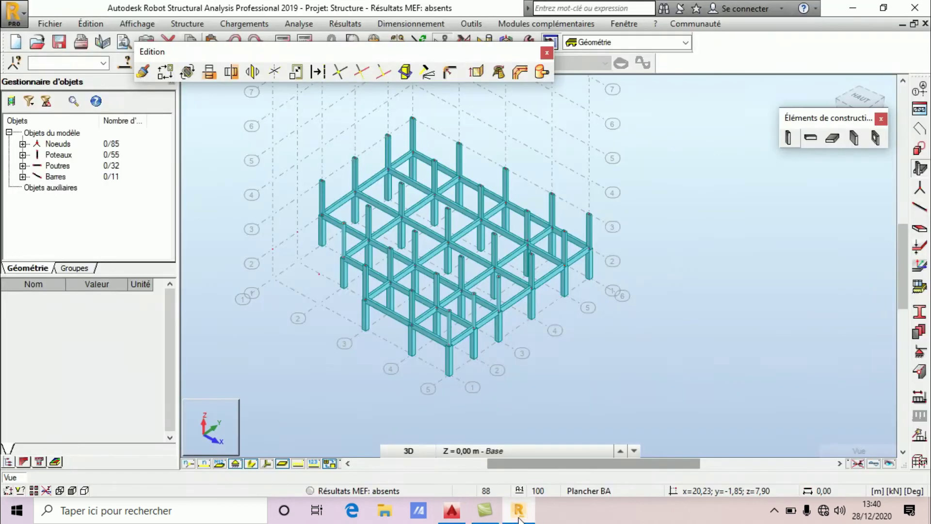
pyautogui.moveTo(509, 270); pyautogui.dragTo(532, 275)
pyautogui.scroll(-2, 505, 240)
pyautogui.scroll(4, 386, 338)
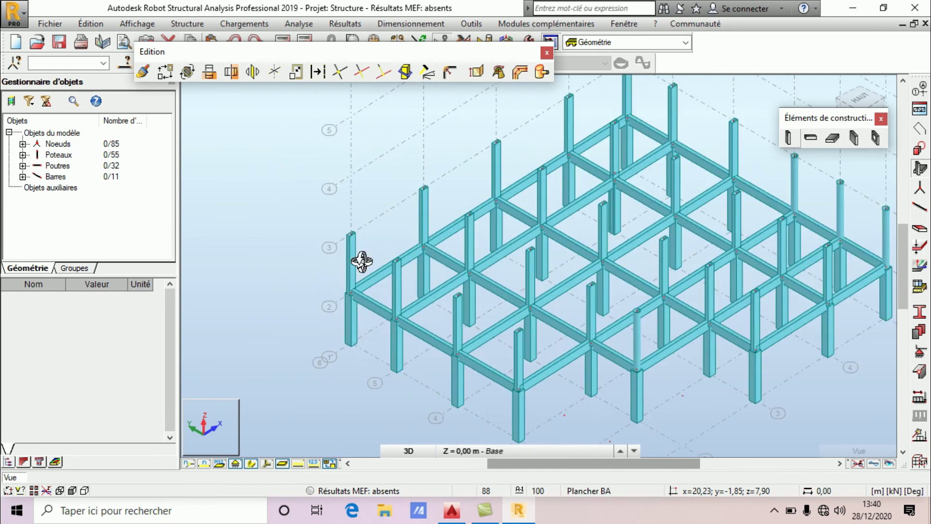
pyautogui.scroll(2, 355, 266)
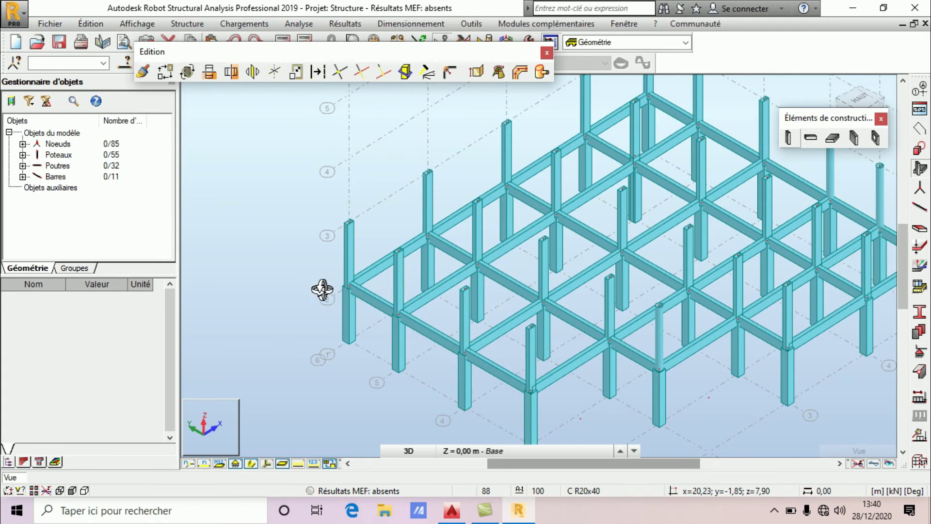
pyautogui.click(518, 512)
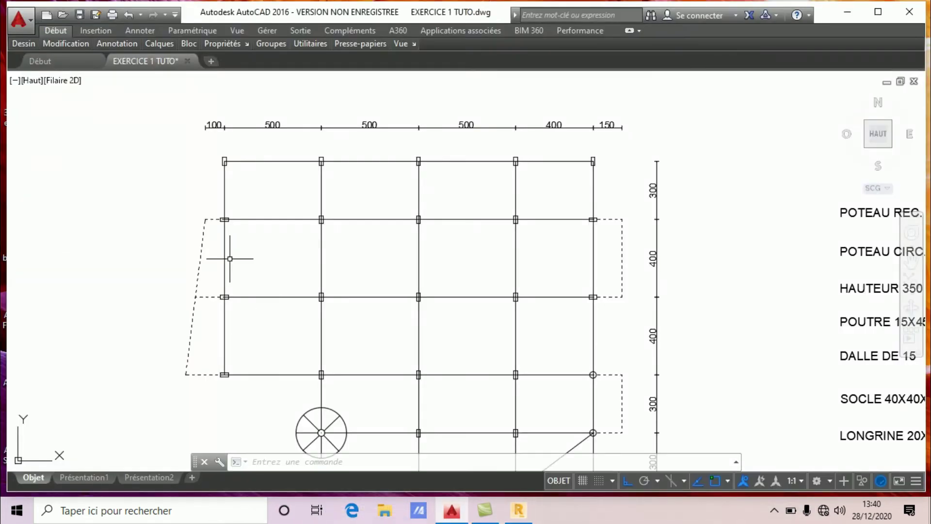
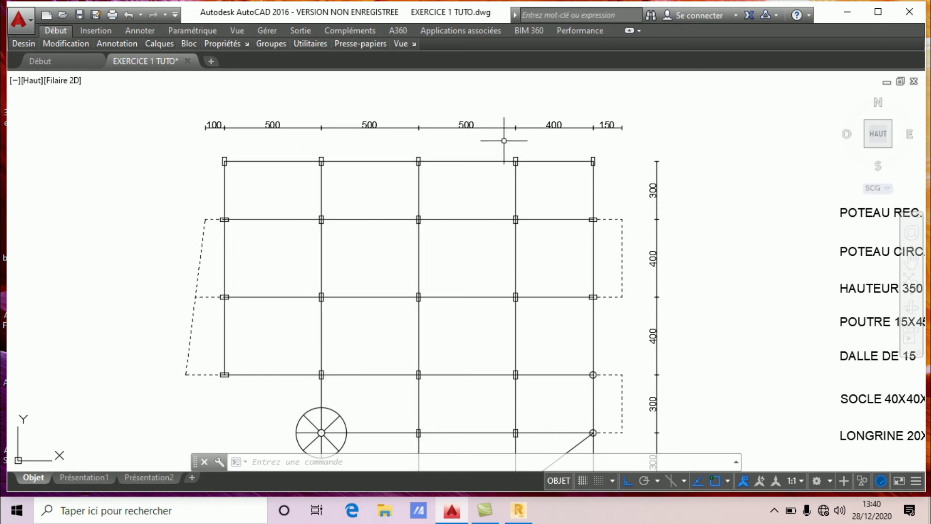
pyautogui.scroll(-2, 527, 137)
pyautogui.scroll(2, 524, 174)
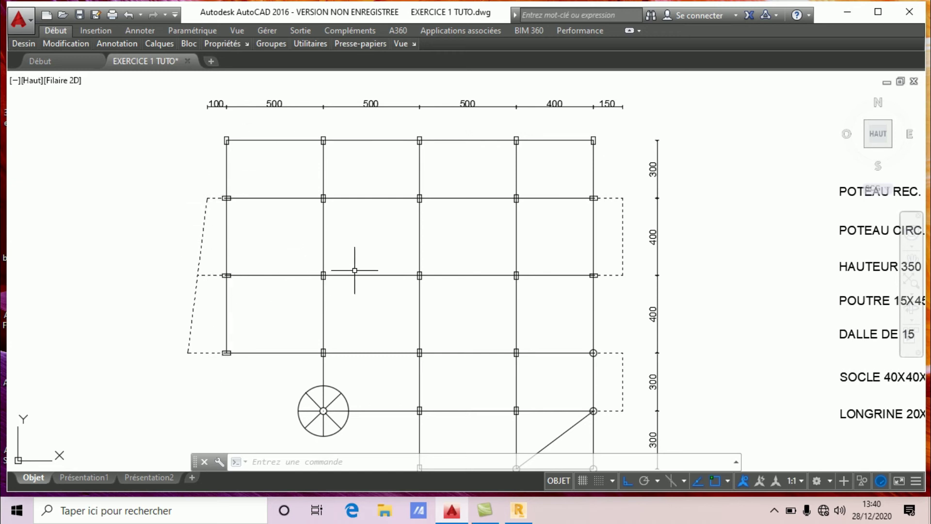
pyautogui.scroll(-1, 376, 226)
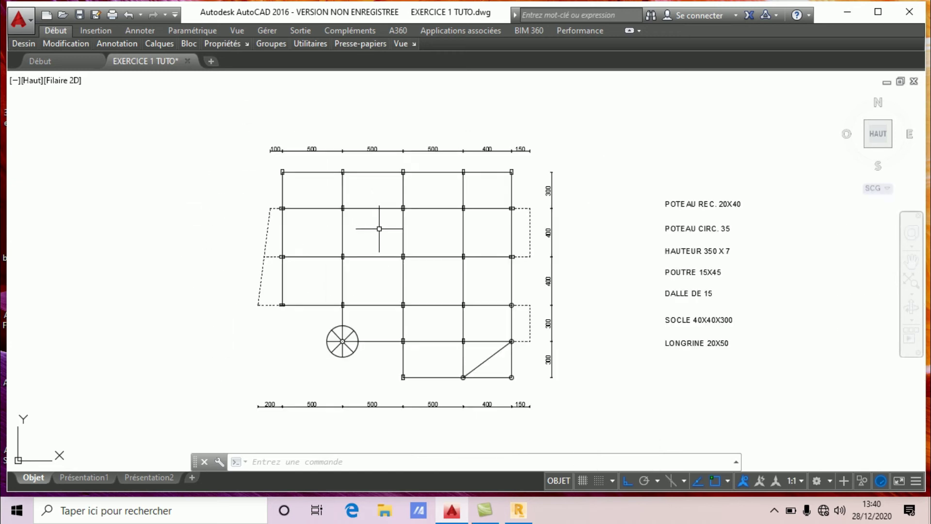
pyautogui.click(518, 512)
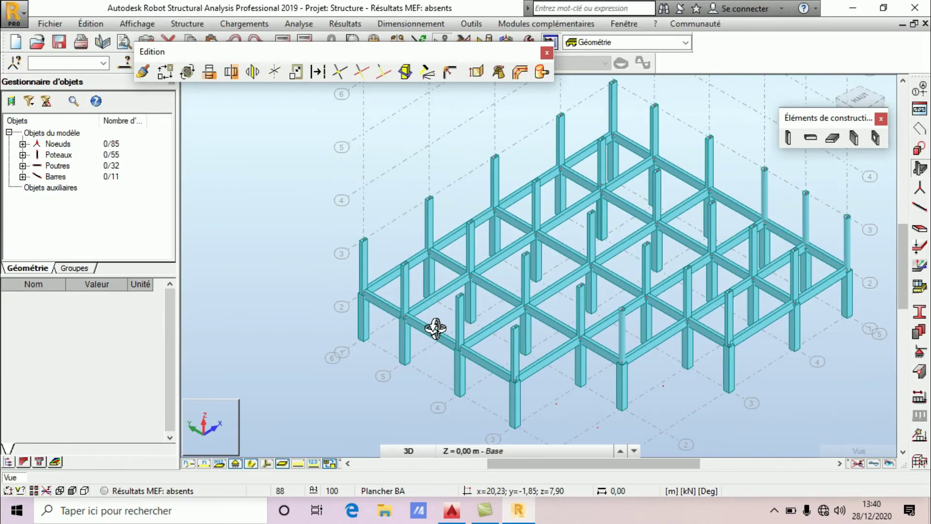
pyautogui.scroll(1, 435, 328)
pyautogui.rightClick(337, 151)
pyautogui.click(336, 160)
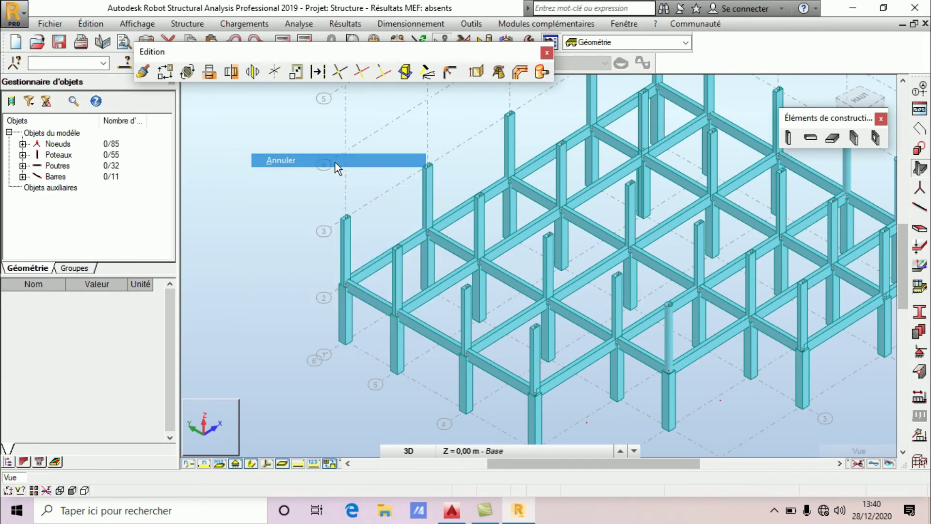
pyautogui.scroll(-2, 345, 244)
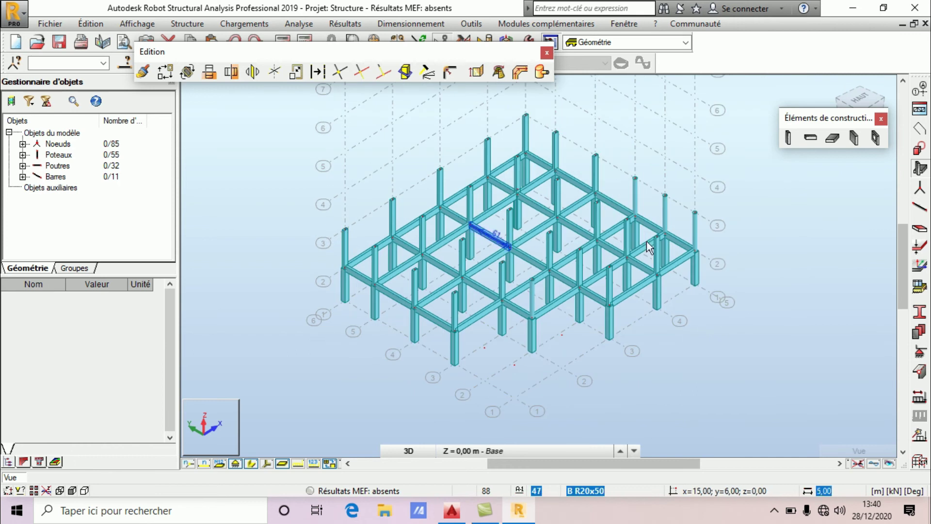
pyautogui.rightClick(743, 155)
pyautogui.click(726, 208)
pyautogui.moveTo(536, 241); pyautogui.dragTo(432, 175)
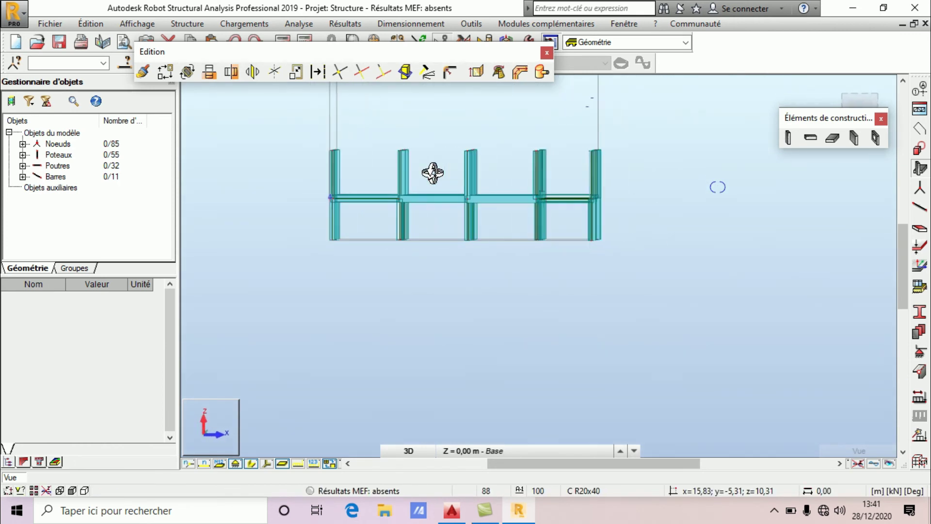
pyautogui.rightClick(677, 164)
pyautogui.click(663, 177)
pyautogui.moveTo(619, 176); pyautogui.dragTo(288, 129)
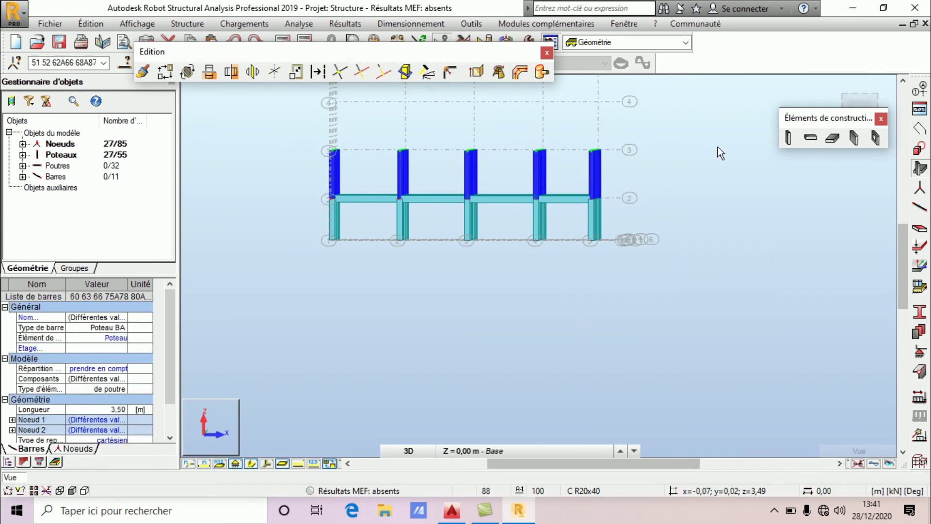
pyautogui.rightClick(629, 148)
pyautogui.click(651, 201)
pyautogui.moveTo(645, 209); pyautogui.dragTo(581, 276)
pyautogui.scroll(-2, 467, 348)
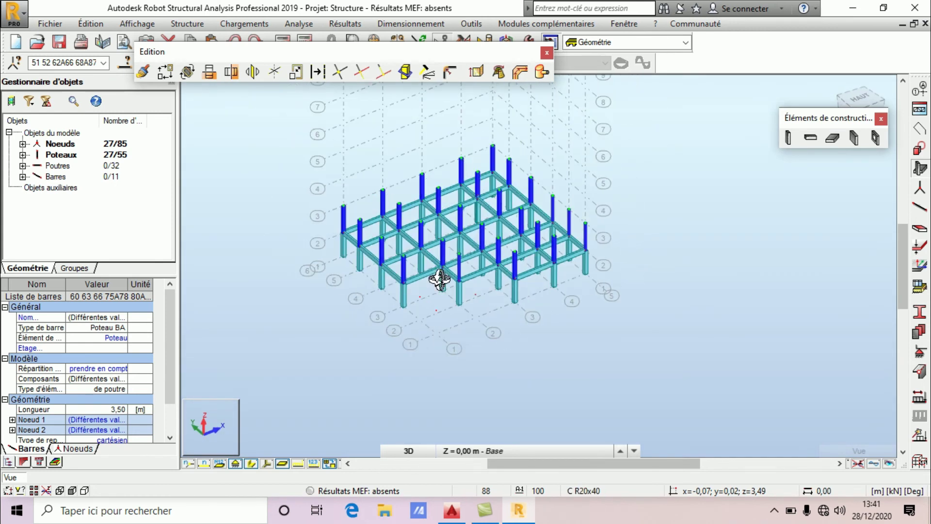
pyautogui.scroll(2, 431, 213)
pyautogui.rightClick(695, 142)
pyautogui.click(694, 152)
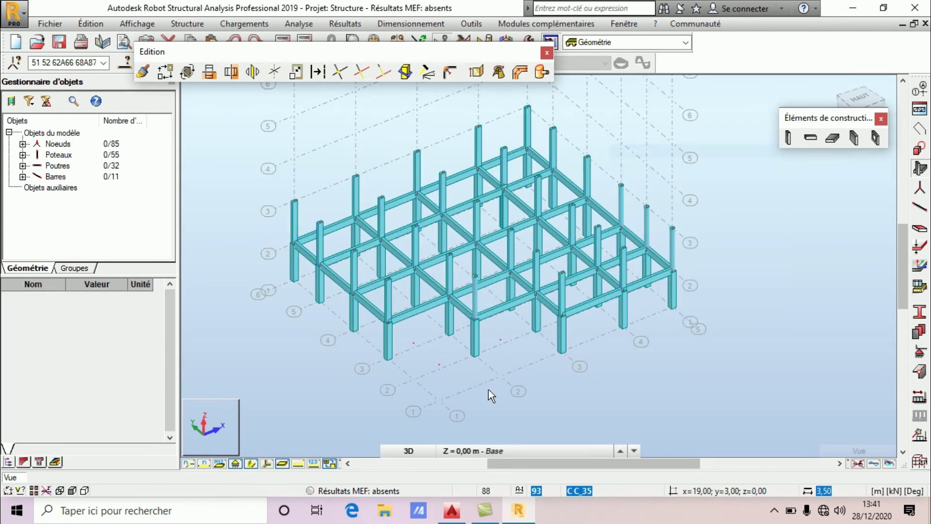
# Select all the upper-storey columns from a front elevation view and apply a 90° gamma angle to them.
pyautogui.rightClick(661, 195)
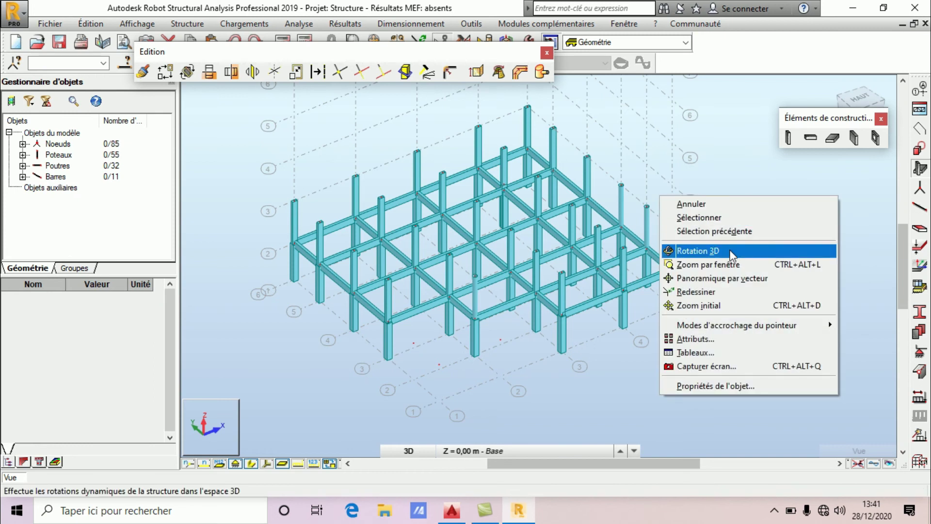
pyautogui.click(728, 247)
pyautogui.moveTo(727, 249); pyautogui.dragTo(735, 202)
pyautogui.rightClick(751, 177)
pyautogui.click(747, 182)
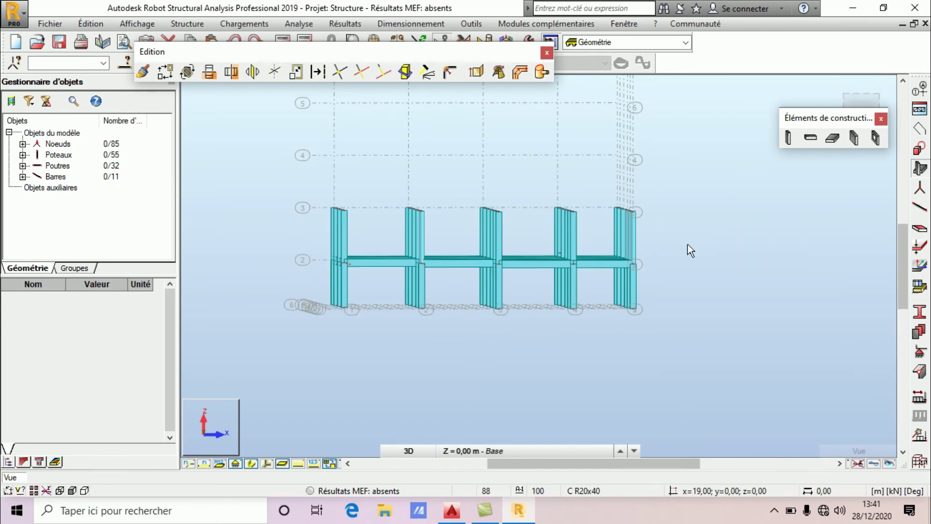
pyautogui.moveTo(688, 244); pyautogui.dragTo(274, 183)
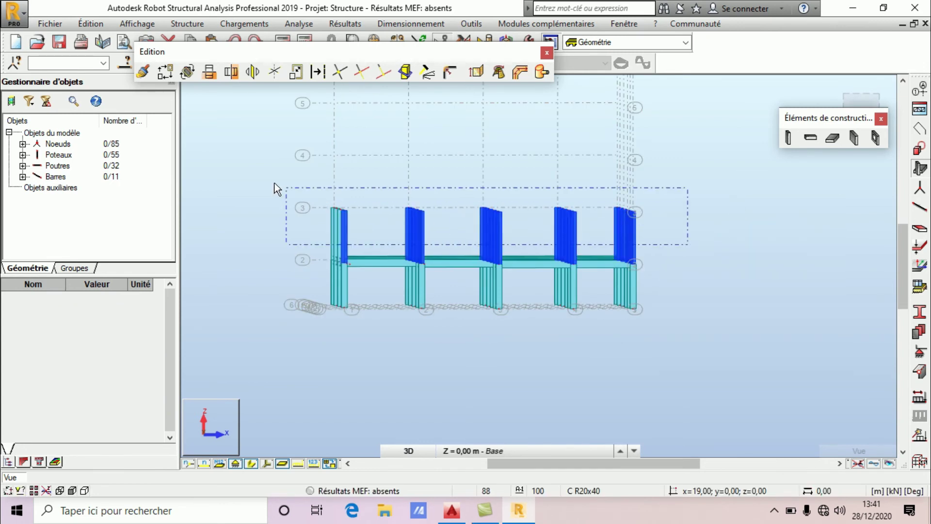
pyautogui.rightClick(699, 154)
pyautogui.click(687, 208)
pyautogui.moveTo(642, 243); pyautogui.dragTo(662, 286)
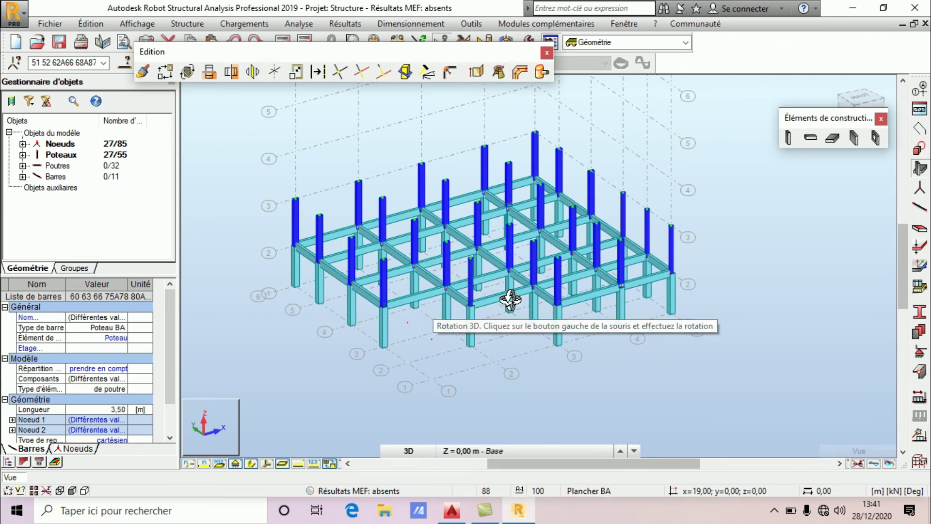
pyautogui.click(188, 27)
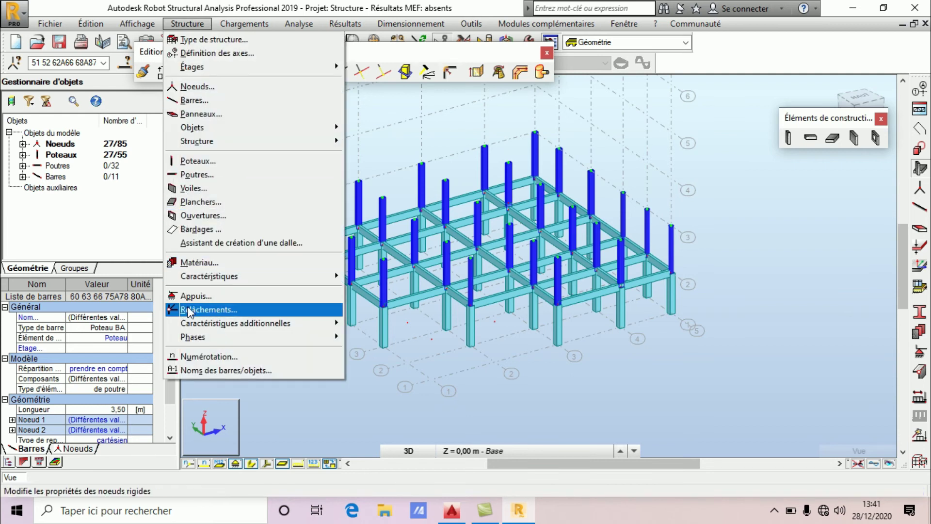
pyautogui.moveTo(202, 283)
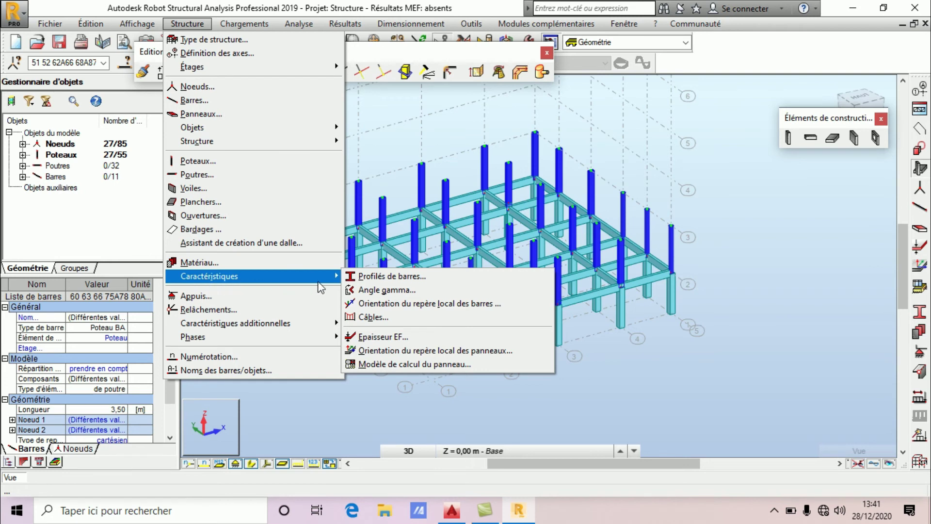
pyautogui.click(385, 290)
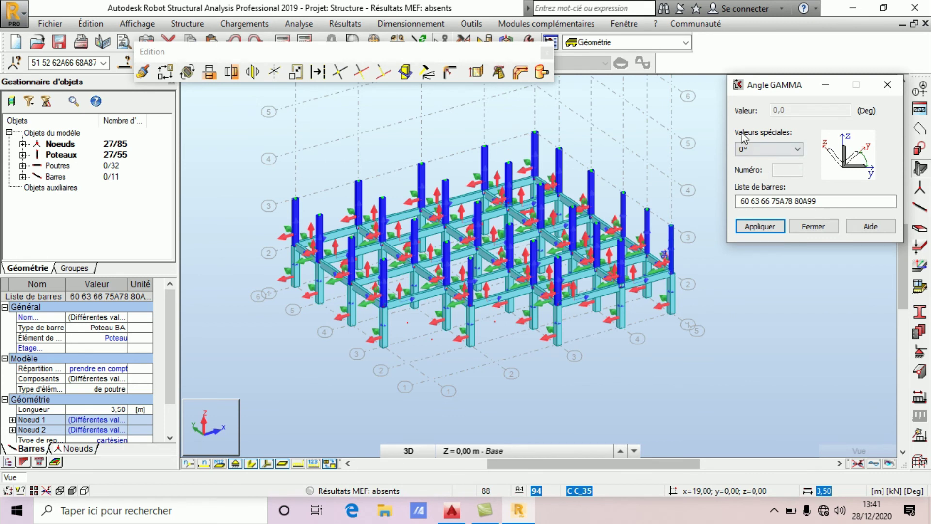
pyautogui.click(790, 147)
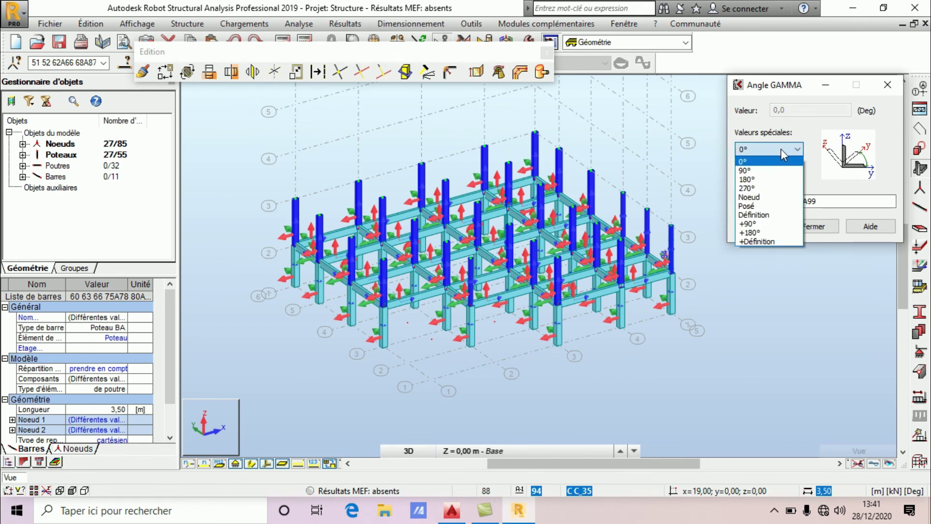
pyautogui.click(756, 170)
pyautogui.click(759, 227)
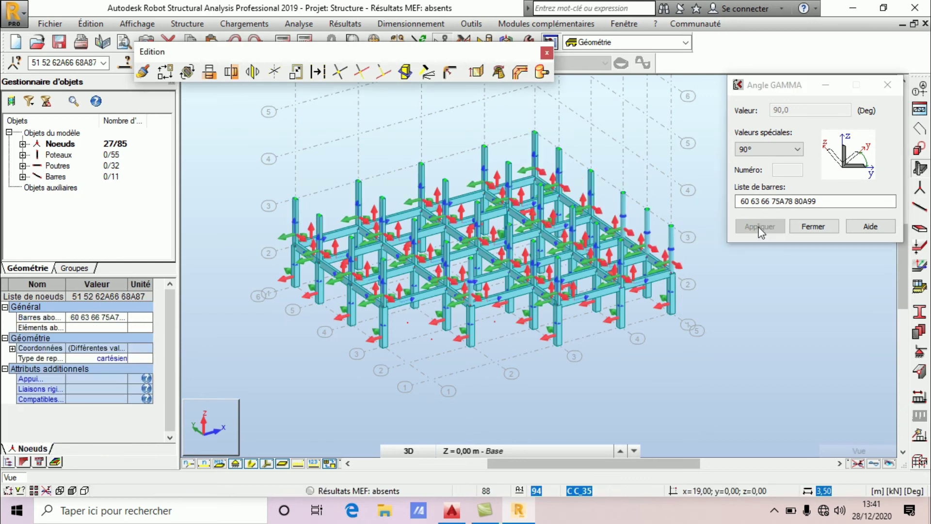
pyautogui.click(813, 227)
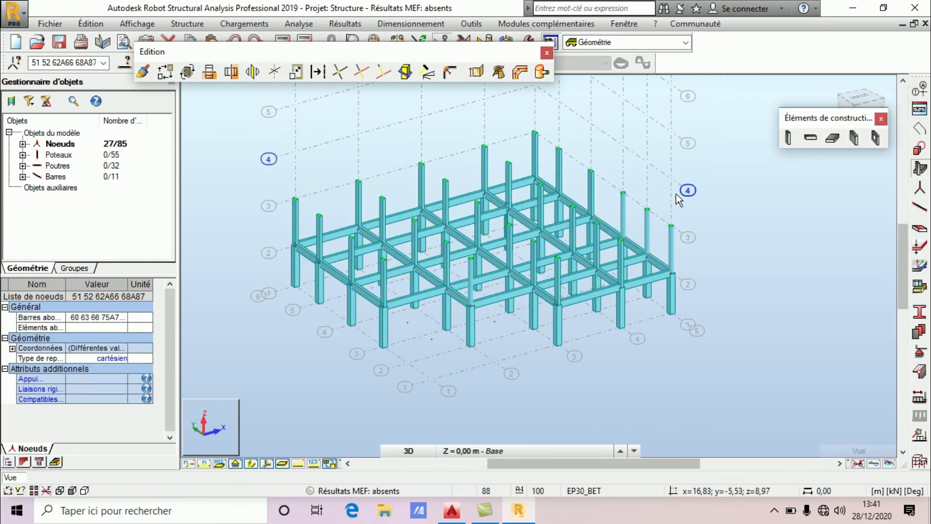
# Select the upper columns at (0, 14), (0, 10), (0, 6), (19, 14) and (19, 10) per the AutoCAD plan and apply a 90° gamma angle.
pyautogui.scroll(1, 334, 248)
pyautogui.scroll(-1, 370, 230)
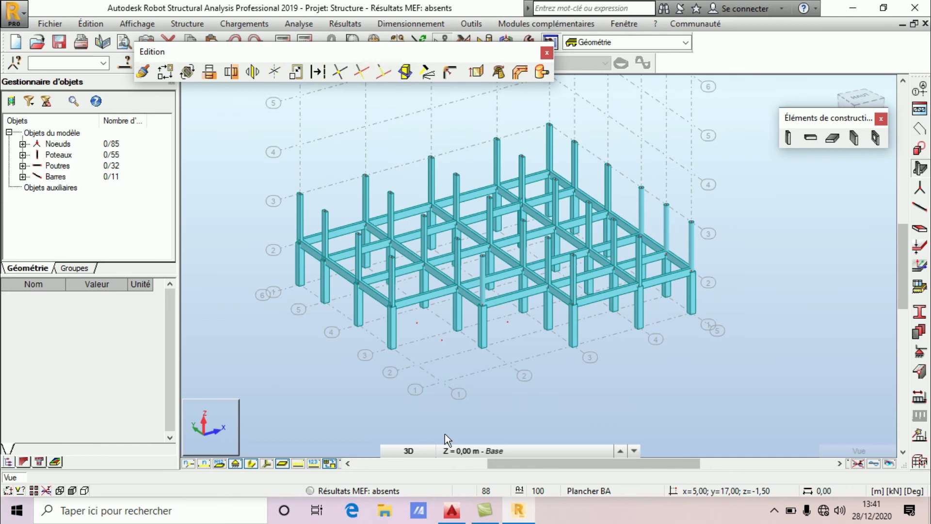
pyautogui.click(324, 244)
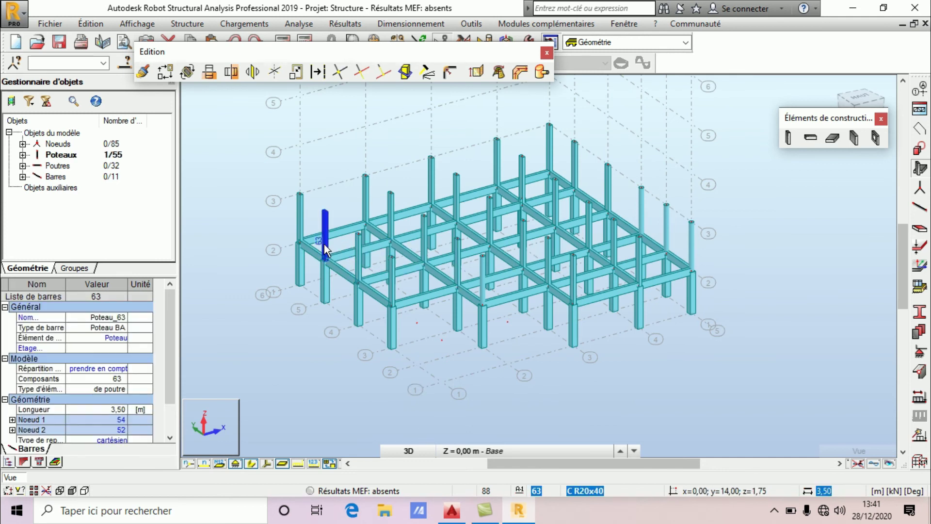
pyautogui.keyDown('ctrl'); pyautogui.click(357, 266); pyautogui.keyUp('ctrl')
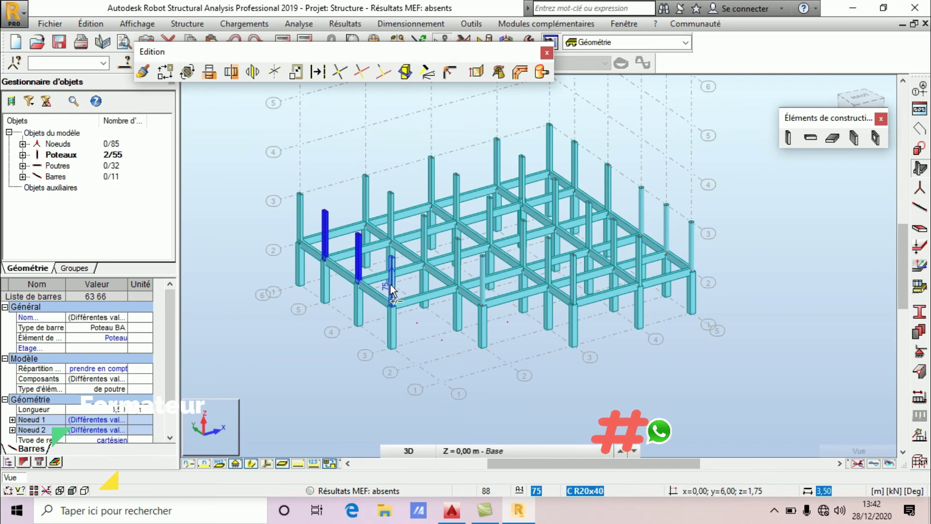
pyautogui.keyDown('ctrl'); pyautogui.click(392, 286); pyautogui.keyUp('ctrl')
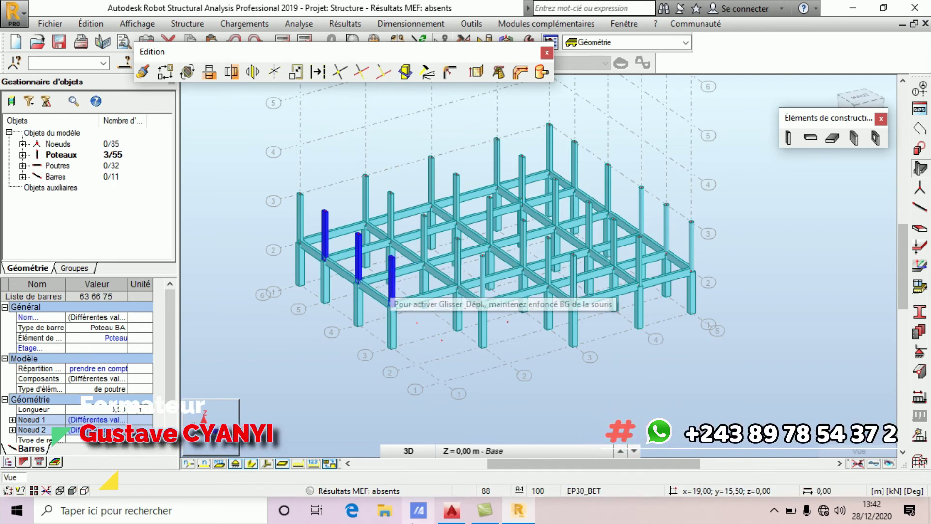
pyautogui.click(447, 515)
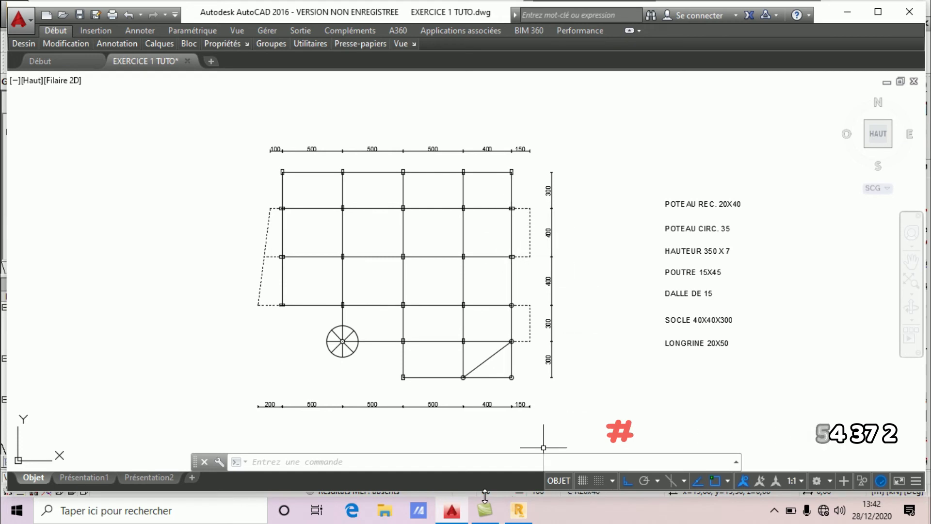
pyautogui.click(518, 510)
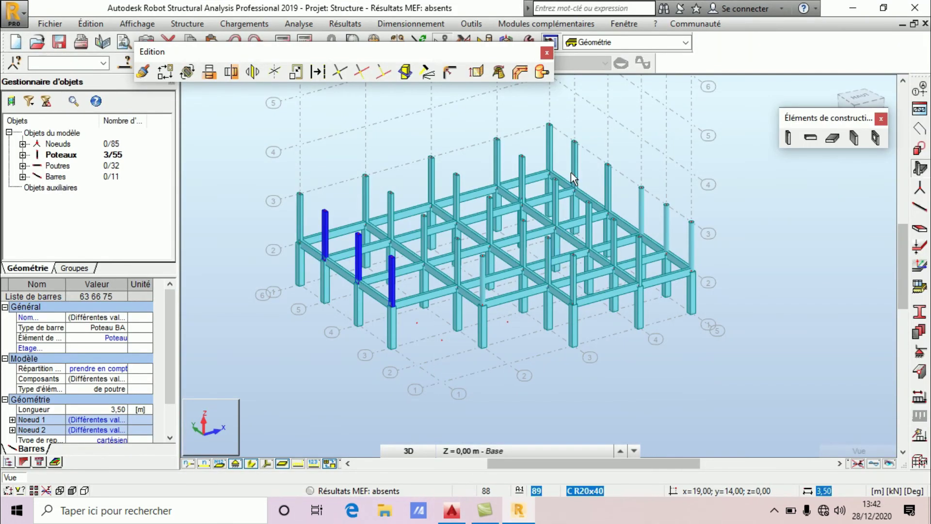
pyautogui.keyDown('ctrl'); pyautogui.click(582, 184); pyautogui.keyUp('ctrl')
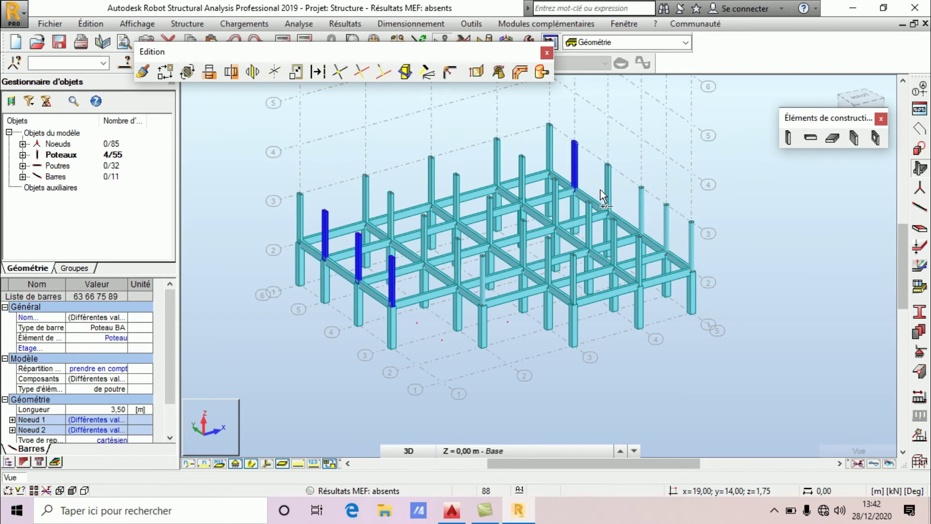
pyautogui.keyDown('ctrl'); pyautogui.click(607, 199); pyautogui.keyUp('ctrl')
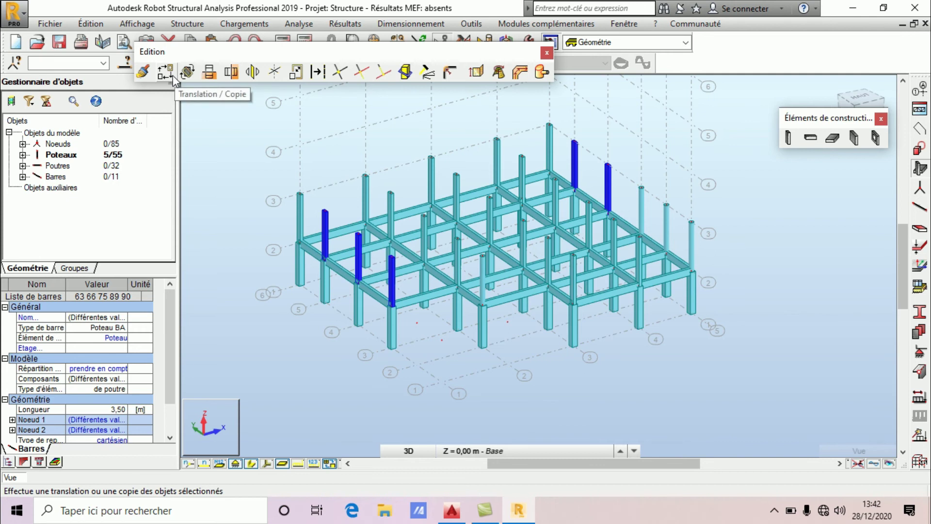
pyautogui.click(188, 24)
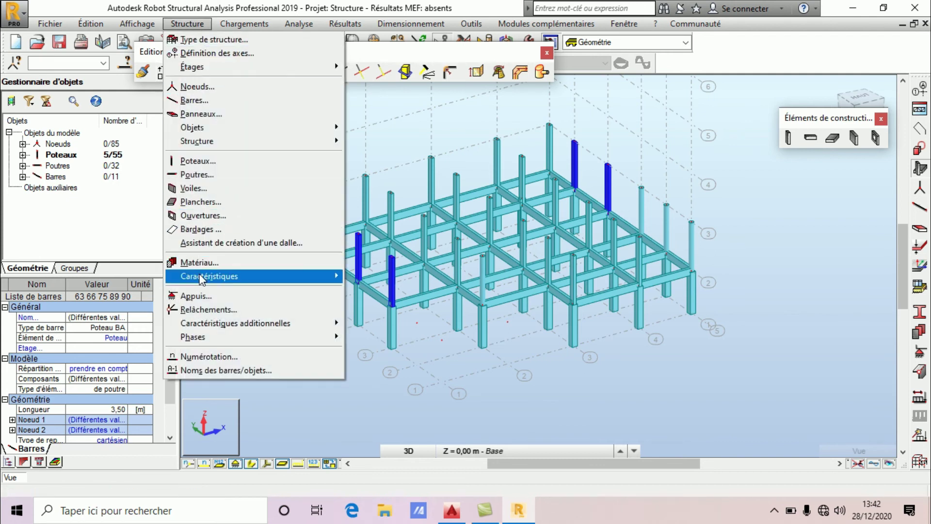
pyautogui.moveTo(200, 277)
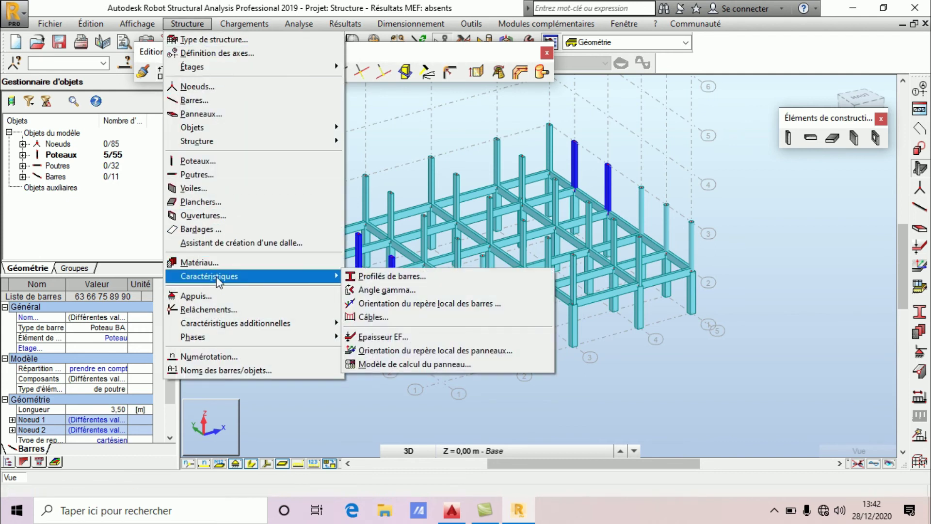
pyautogui.click(396, 290)
pyautogui.click(781, 148)
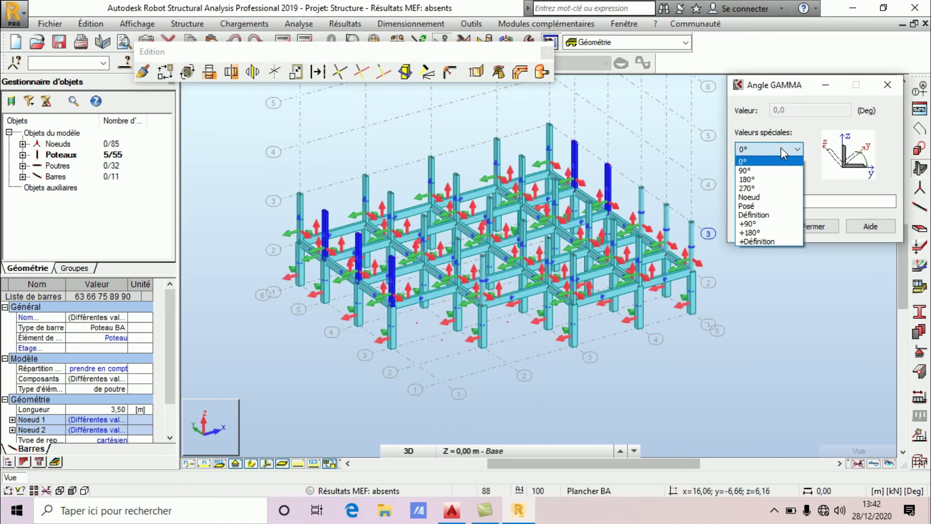
pyautogui.click(771, 171)
pyautogui.click(760, 227)
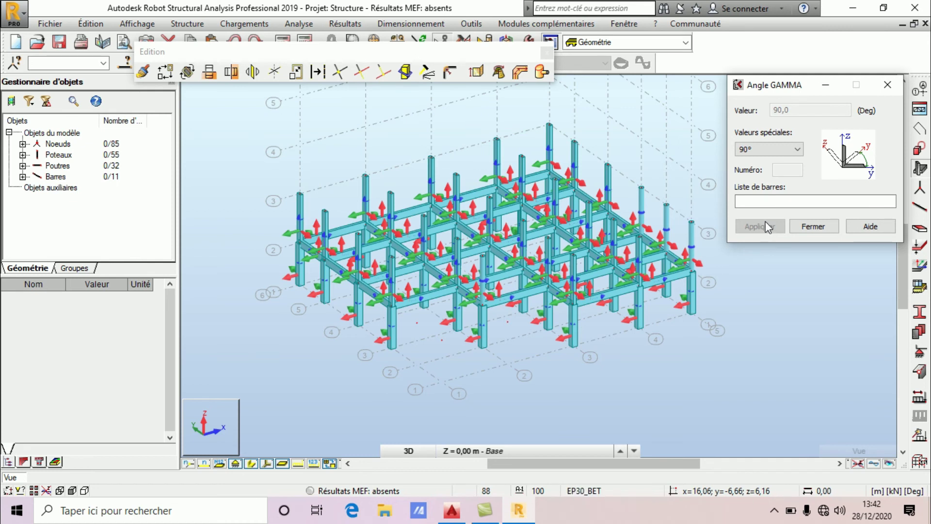
pyautogui.click(813, 227)
# Reselect the same five rectangular edge columns on the x = 0 and x = 19 lines and reapply the 90° gamma angle.
pyautogui.scroll(5, 351, 249)
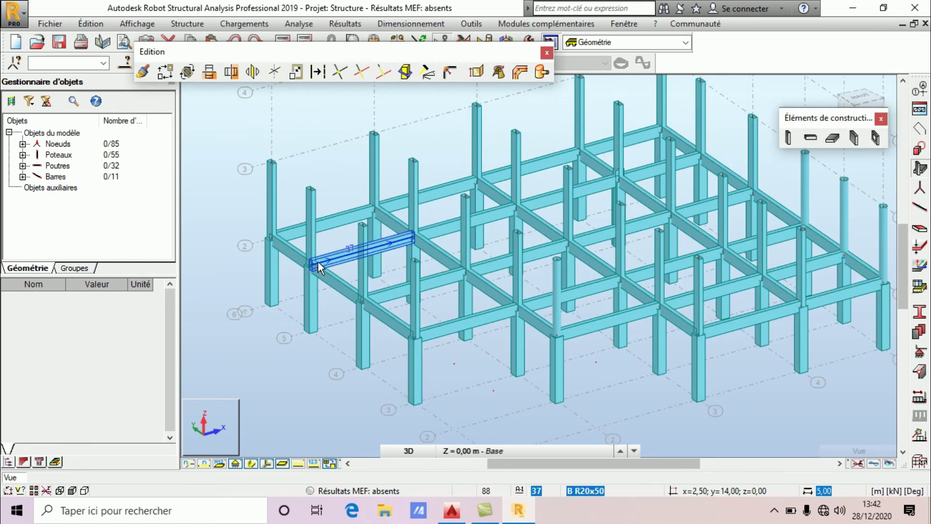
pyautogui.click(307, 236)
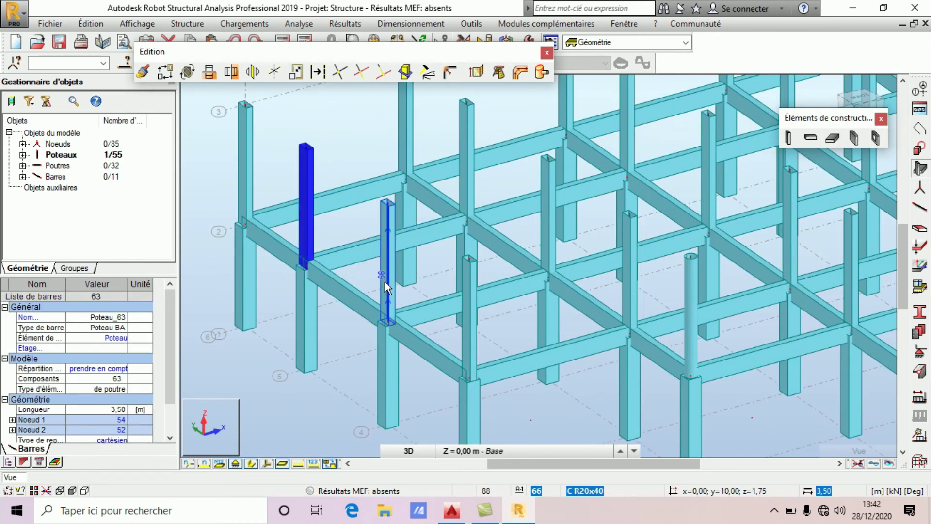
pyautogui.keyDown('ctrl'); pyautogui.click(388, 262); pyautogui.keyUp('ctrl')
pyautogui.keyDown('ctrl'); pyautogui.click(468, 330); pyautogui.keyUp('ctrl')
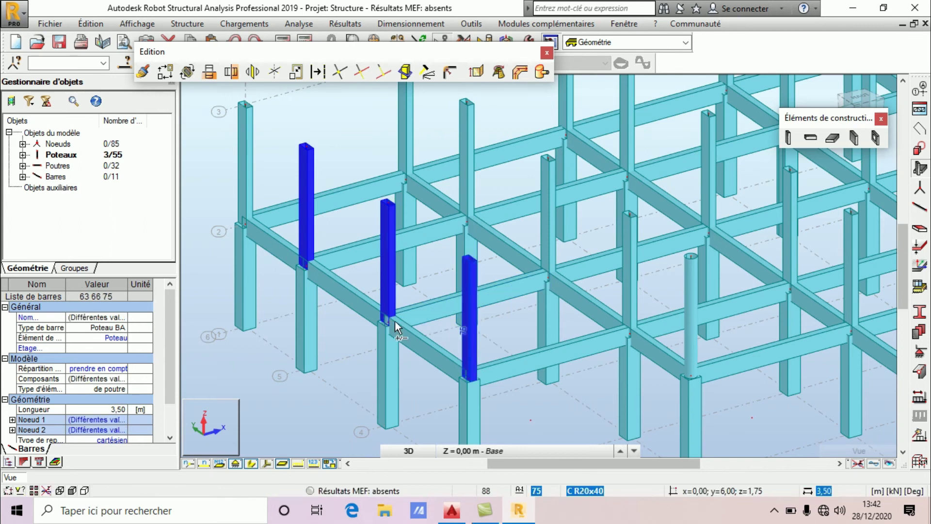
pyautogui.scroll(-1, 327, 289)
pyautogui.scroll(-3, 327, 289)
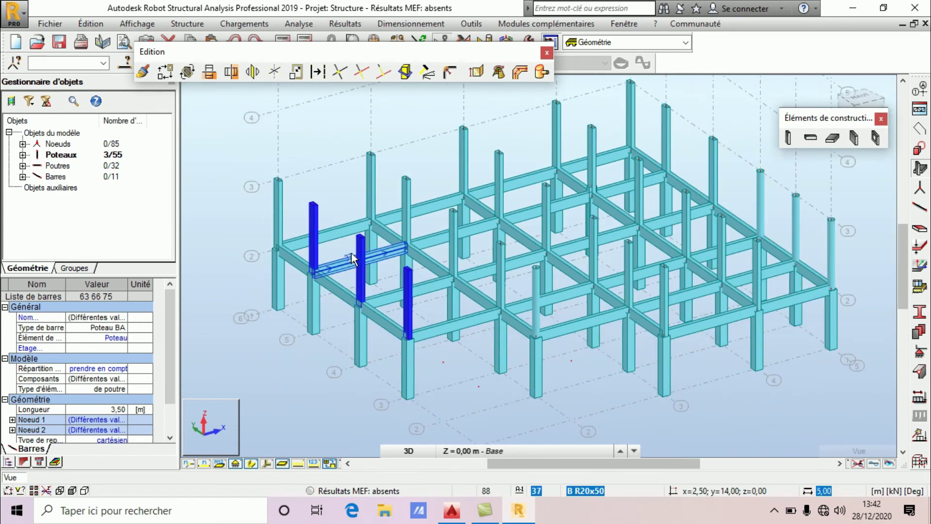
pyautogui.scroll(2, 607, 151)
pyautogui.keyDown('ctrl'); pyautogui.click(607, 151); pyautogui.keyUp('ctrl')
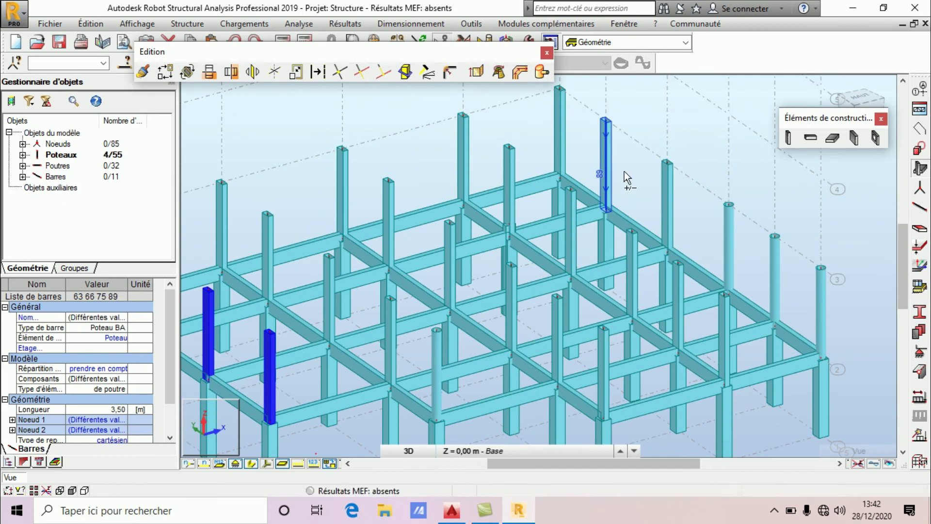
pyautogui.keyDown('ctrl'); pyautogui.click(667, 204); pyautogui.keyUp('ctrl')
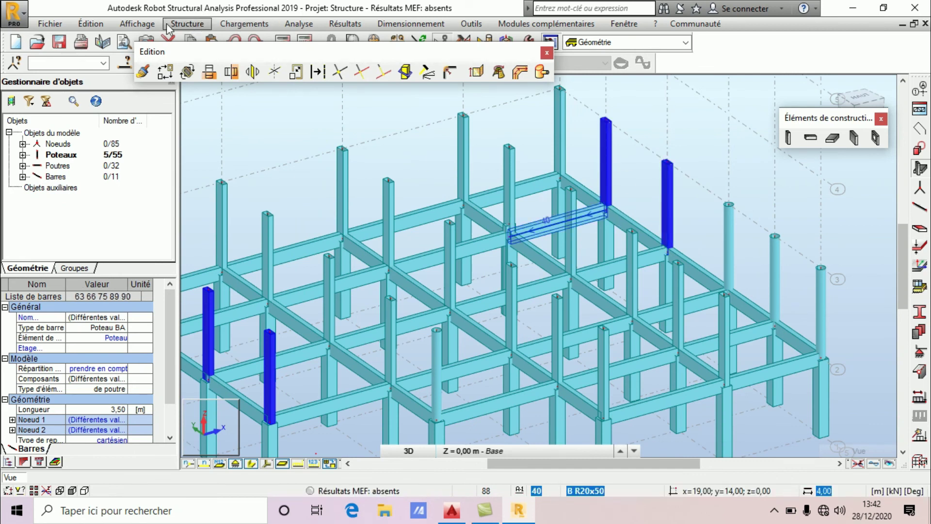
pyautogui.click(187, 24)
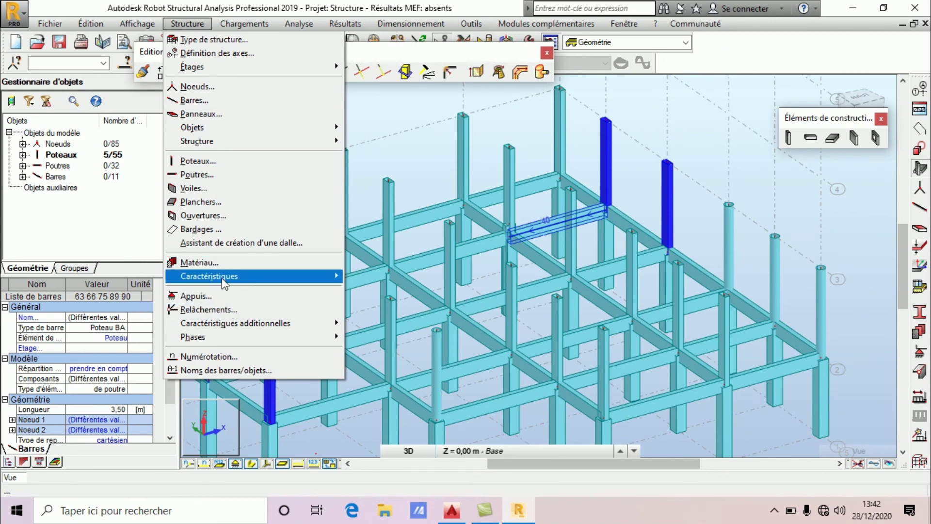
pyautogui.moveTo(308, 276)
pyautogui.click(387, 290)
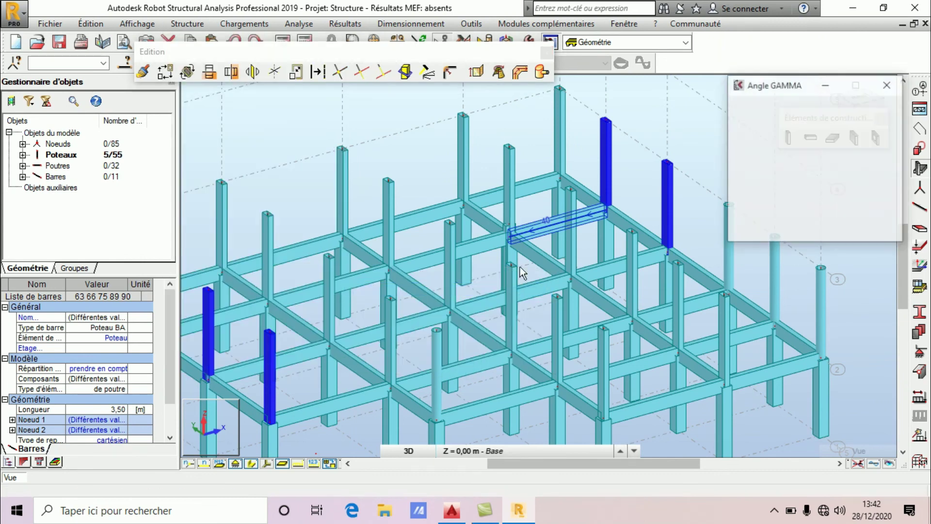
pyautogui.click(756, 165)
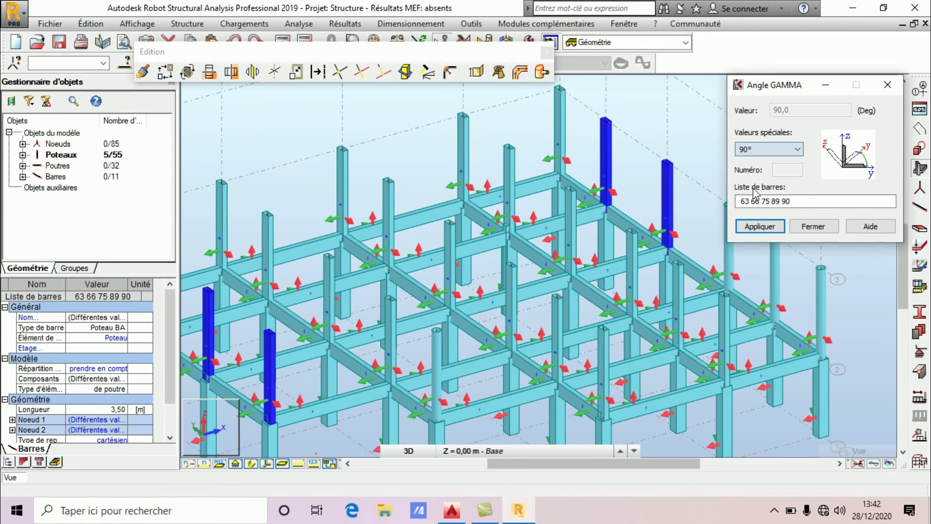
pyautogui.click(756, 226)
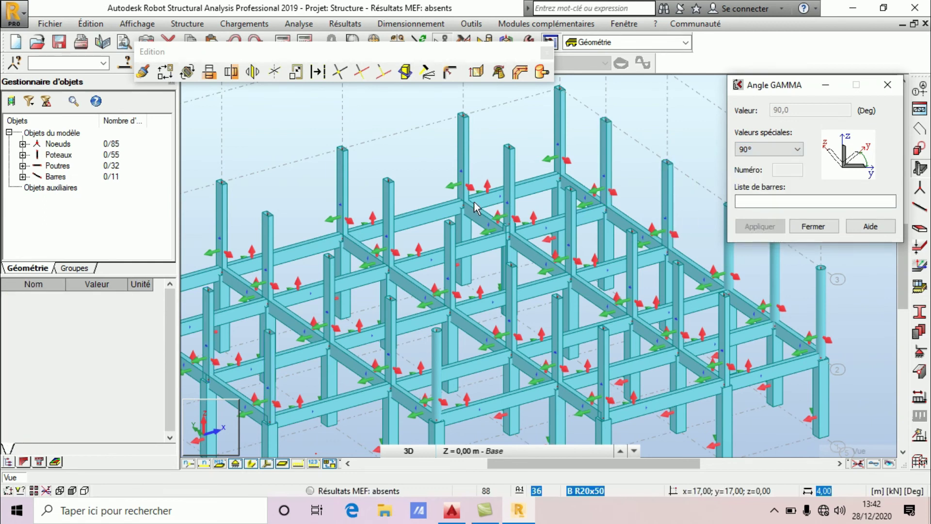
pyautogui.scroll(-2, 403, 211)
pyautogui.moveTo(325, 255); pyautogui.dragTo(562, 264, button='middle')
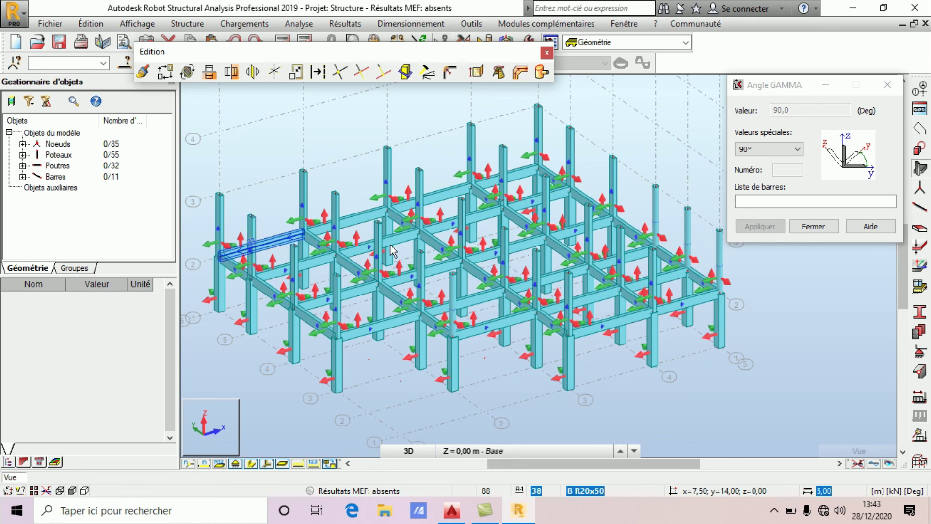
pyautogui.click(788, 153)
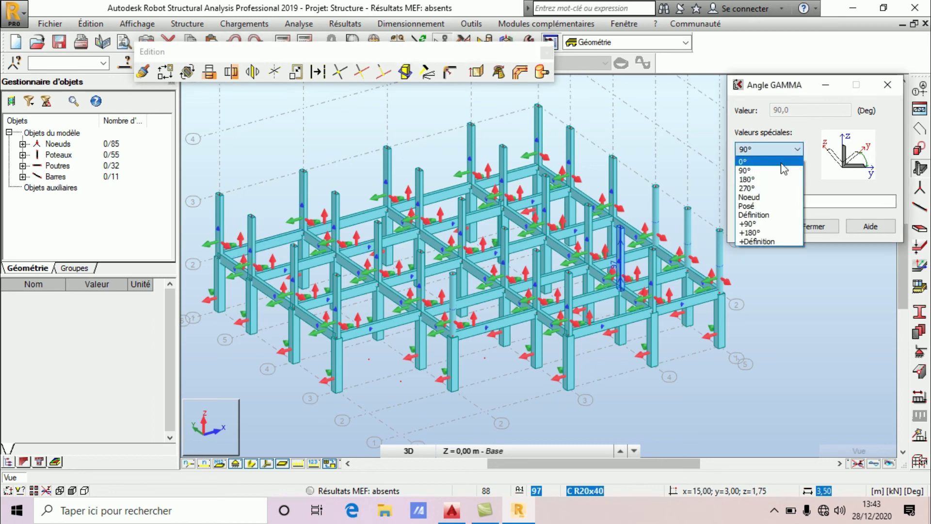
pyautogui.click(759, 160)
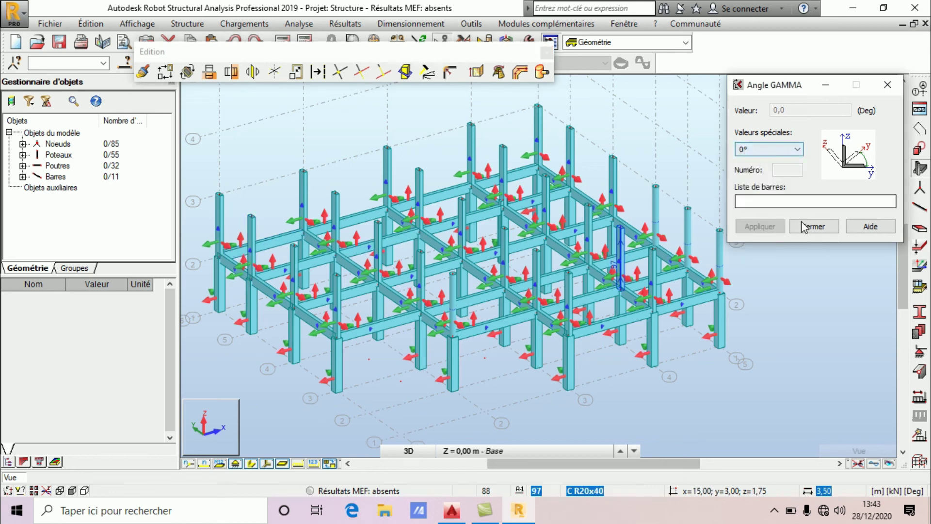
pyautogui.click(812, 226)
# Select the upper columns at (0, 14), (0, 10) and (0, 6) and apply a 180° gamma angle to them.
pyautogui.click(252, 230)
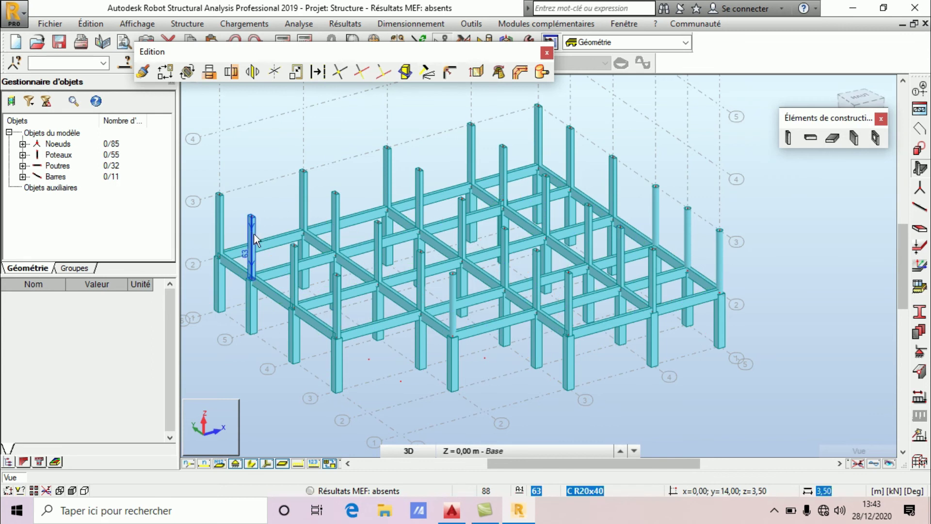
pyautogui.keyDown('ctrl'); pyautogui.click(295, 291); pyautogui.keyUp('ctrl')
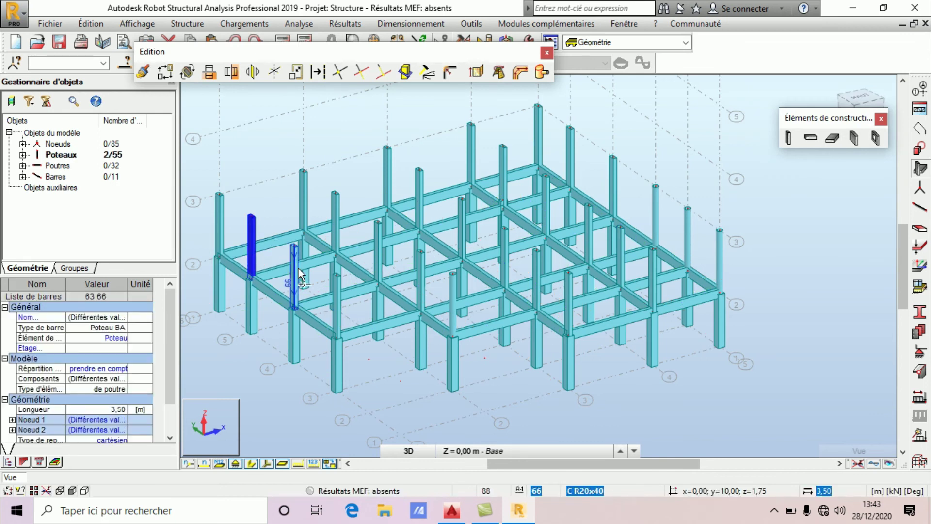
pyautogui.keyDown('ctrl'); pyautogui.click(334, 303); pyautogui.keyUp('ctrl')
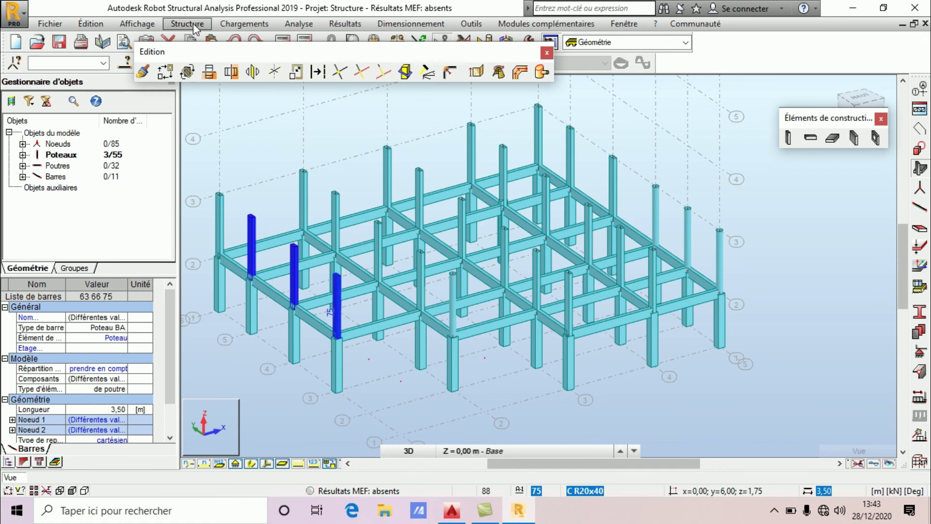
pyautogui.click(193, 23)
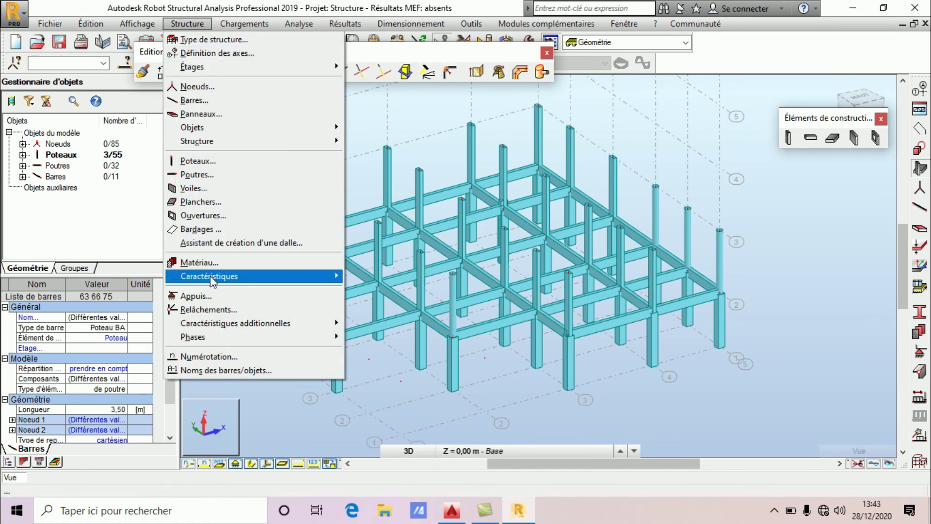
pyautogui.moveTo(210, 276)
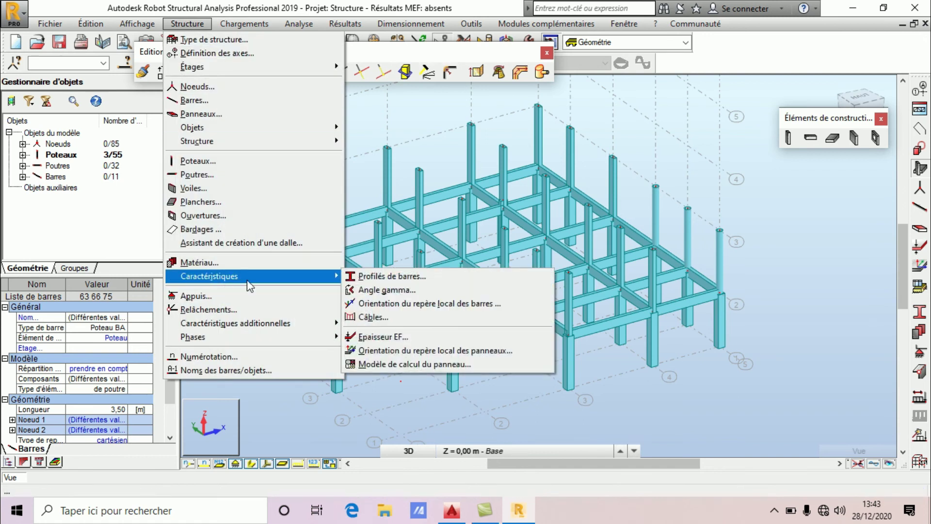
pyautogui.click(387, 289)
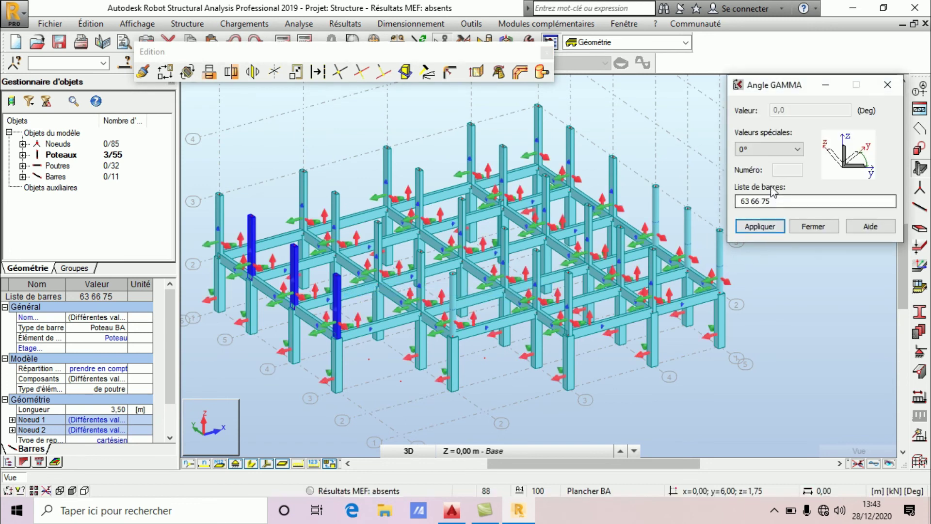
pyautogui.click(769, 149)
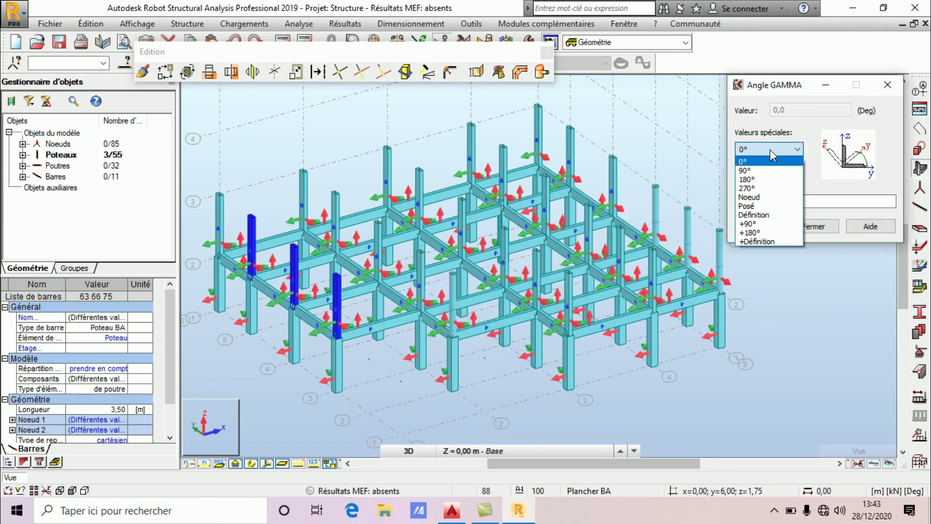
pyautogui.click(766, 179)
pyautogui.click(760, 226)
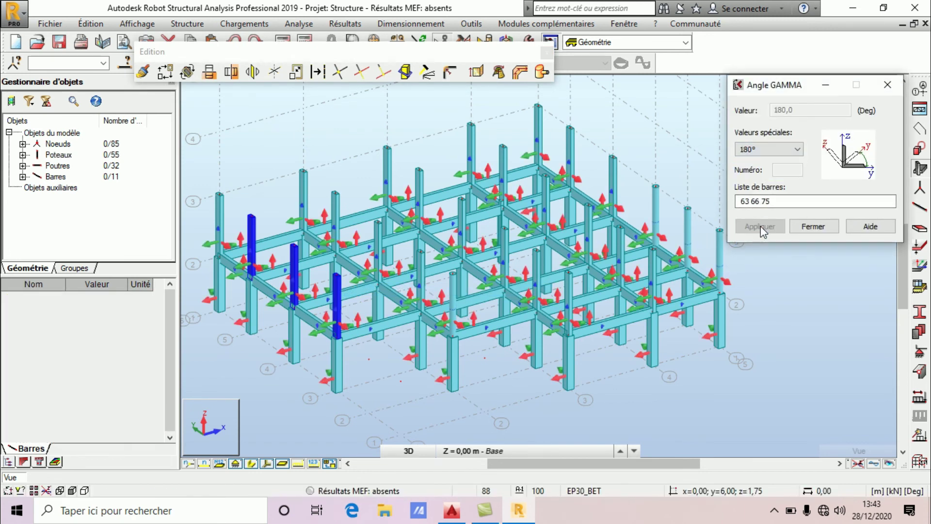
# Apply the 180° gamma angle to the upper column at (19, 10) and finish the gamma angle assignment.
pyautogui.click(590, 176)
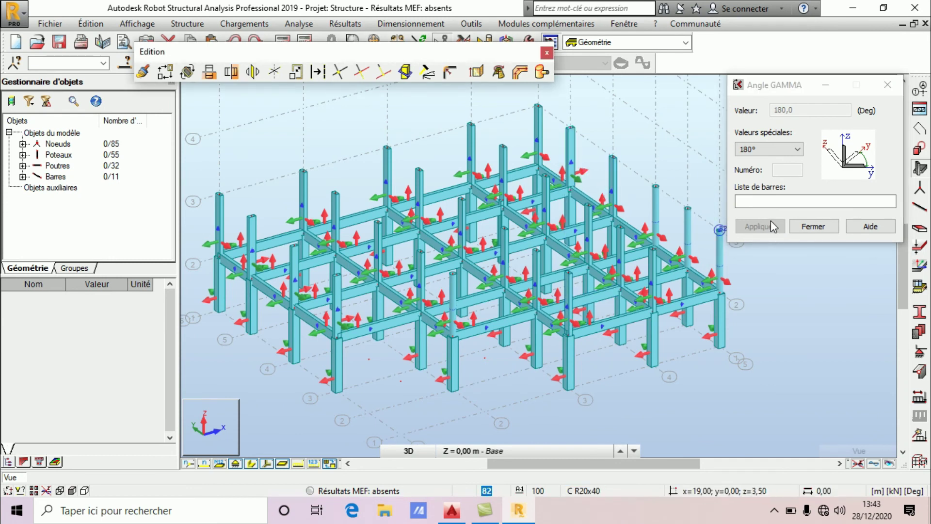
pyautogui.click(779, 201)
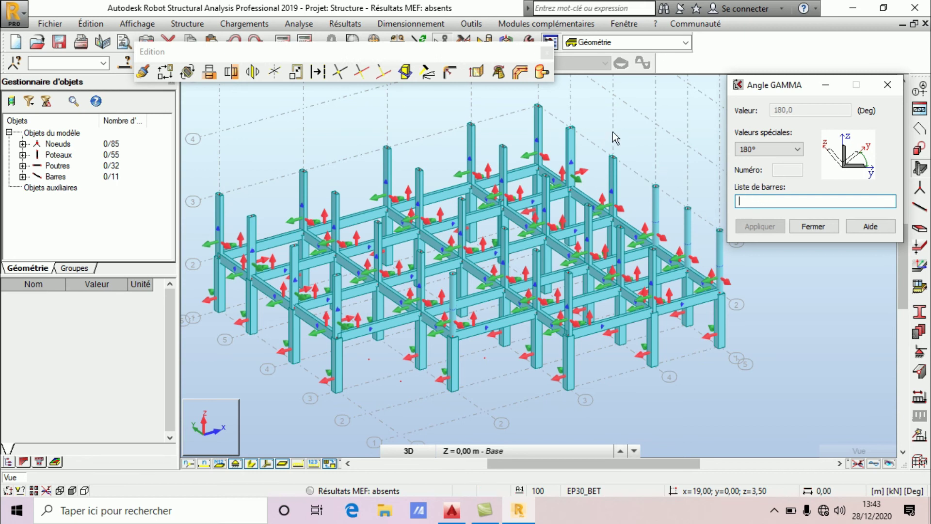
pyautogui.click(571, 147)
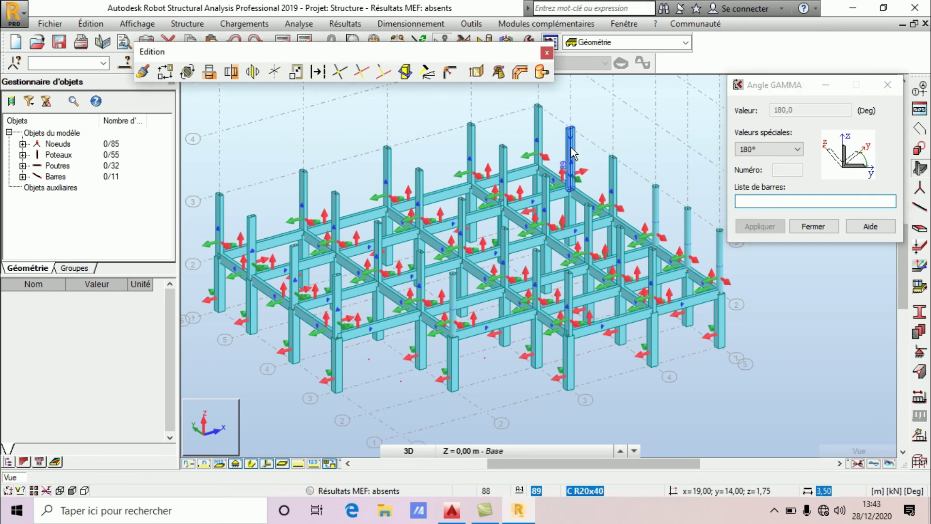
pyautogui.keyDown('ctrl'); pyautogui.click(615, 194); pyautogui.keyUp('ctrl')
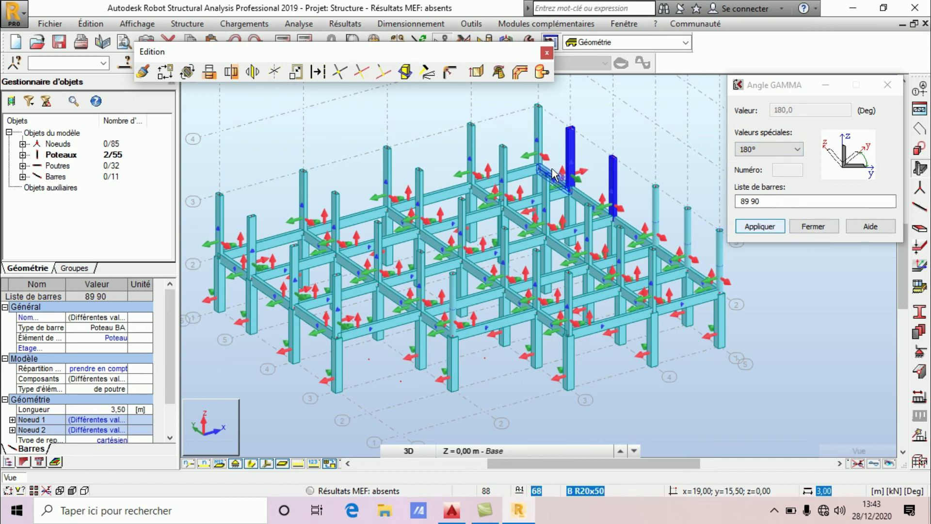
pyautogui.keyDown('ctrl'); pyautogui.click(576, 158); pyautogui.keyUp('ctrl')
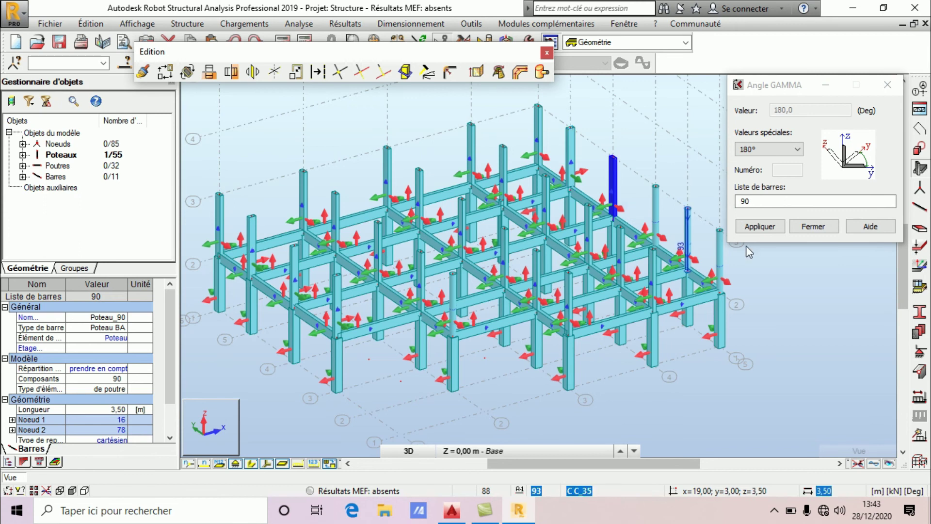
pyautogui.click(759, 228)
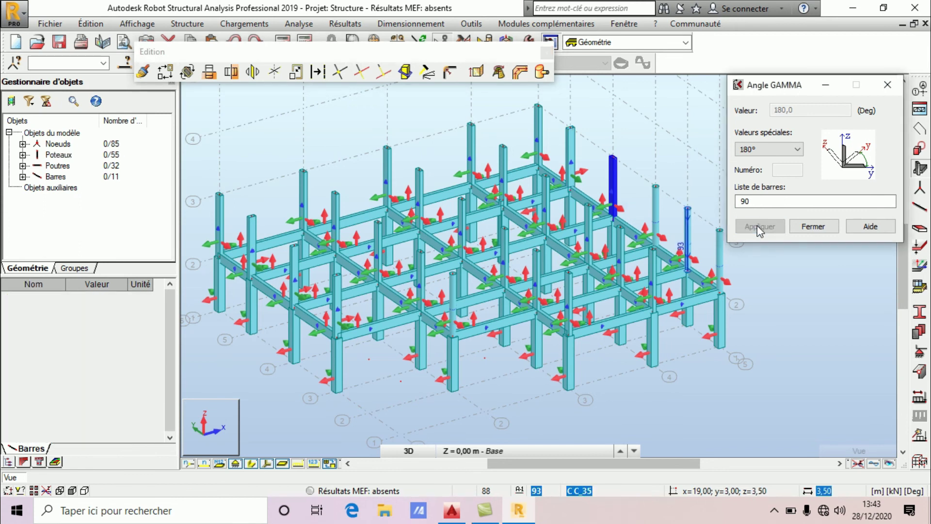
pyautogui.click(813, 227)
# Examine the orientation of the upper edge columns by viewing the structure from different 3D angles.
pyautogui.rightClick(673, 214)
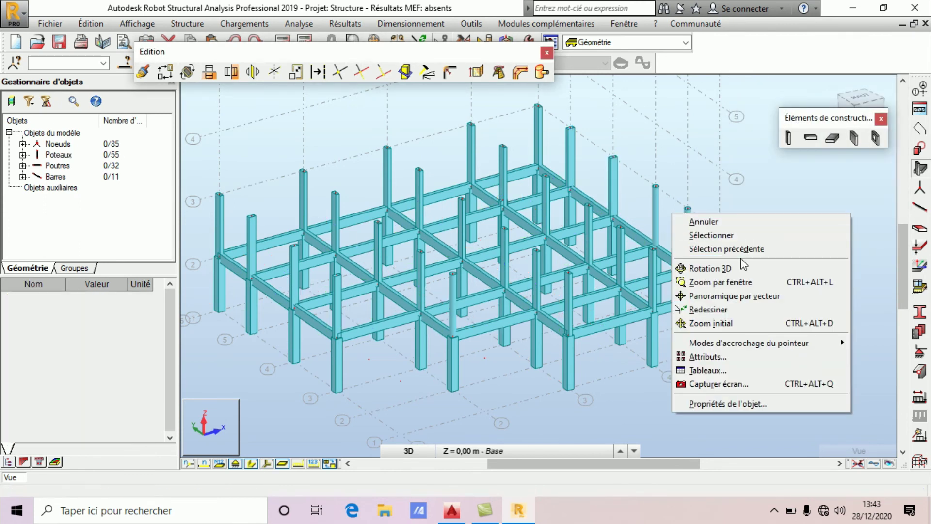
pyautogui.click(744, 263)
pyautogui.moveTo(609, 285); pyautogui.dragTo(584, 316)
pyautogui.scroll(2, 437, 194)
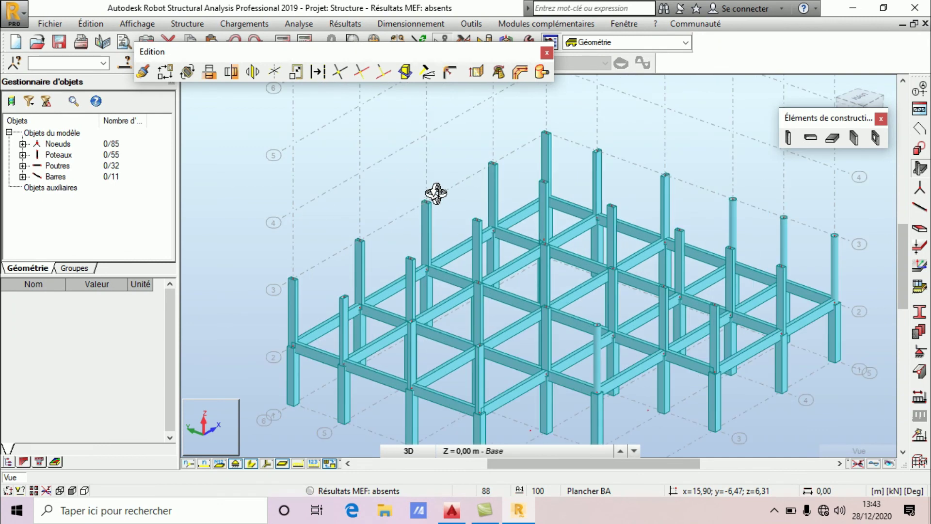
pyautogui.scroll(-1, 354, 218)
pyautogui.moveTo(389, 198); pyautogui.dragTo(322, 239)
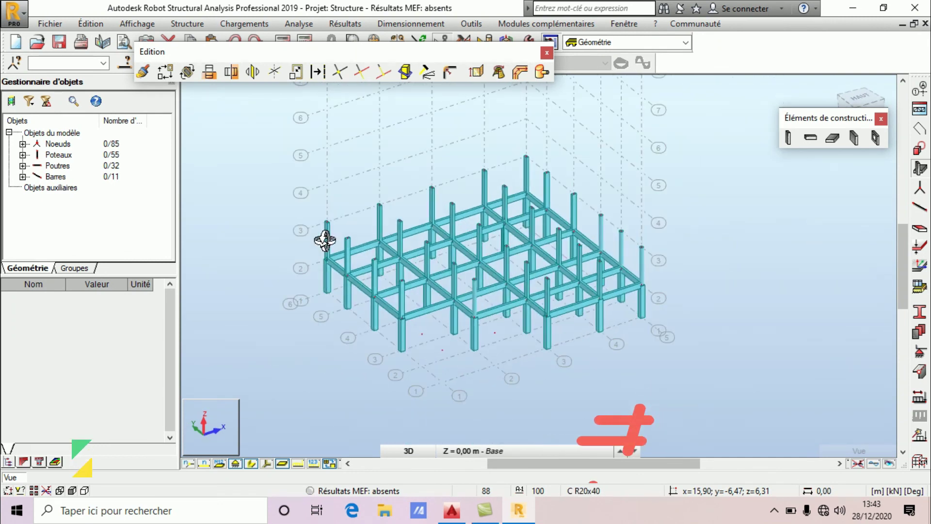
pyautogui.rightClick(766, 205)
pyautogui.click(758, 213)
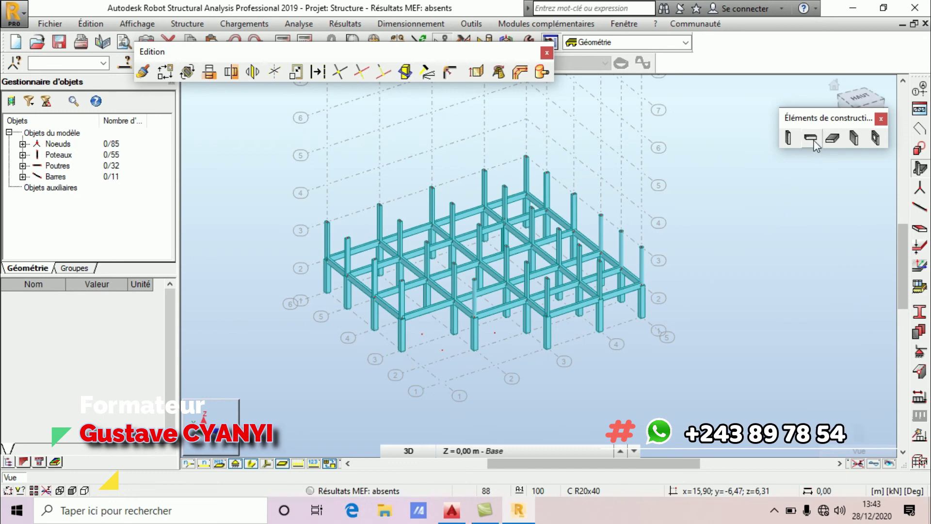
# Draw Poutre BA beams with section B R15x45 from (0, 17, 3.5) to (19, 17, 3.5) and on to (19, 0, 3.5).
pyautogui.click(811, 138)
pyautogui.click(818, 163)
pyautogui.click(819, 177)
pyautogui.click(821, 176)
pyautogui.click(821, 198)
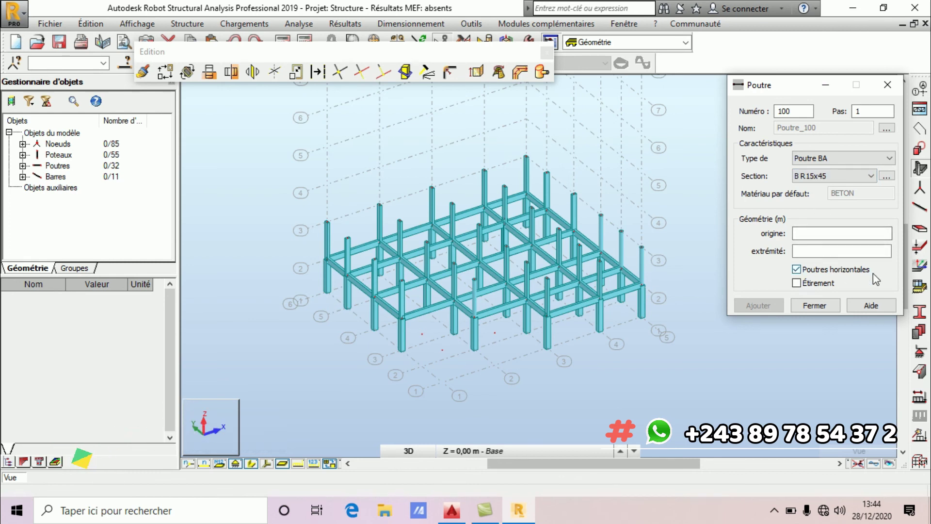
pyautogui.click(868, 234)
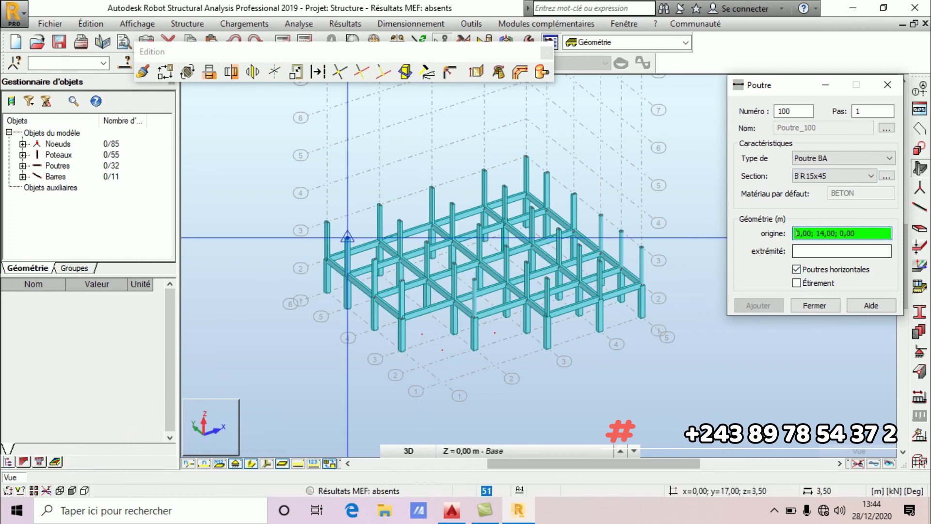
pyautogui.click(327, 222)
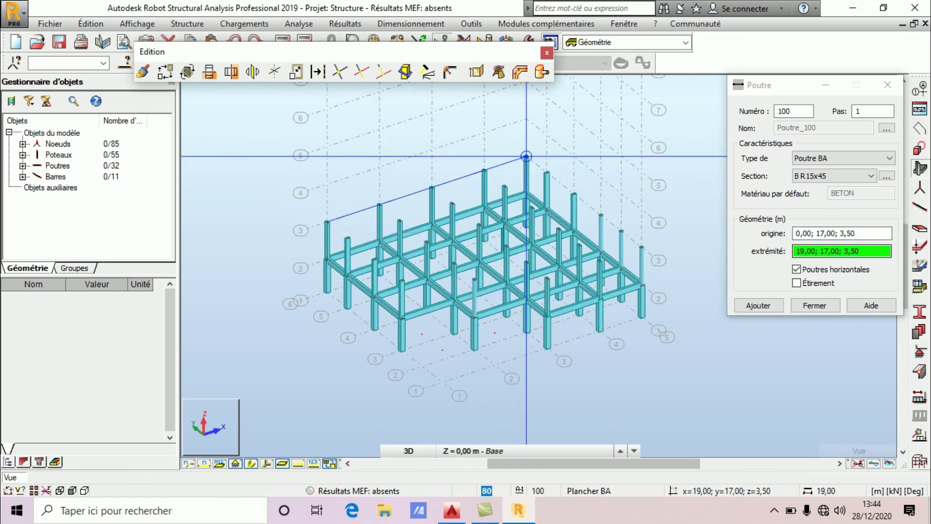
pyautogui.click(526, 156)
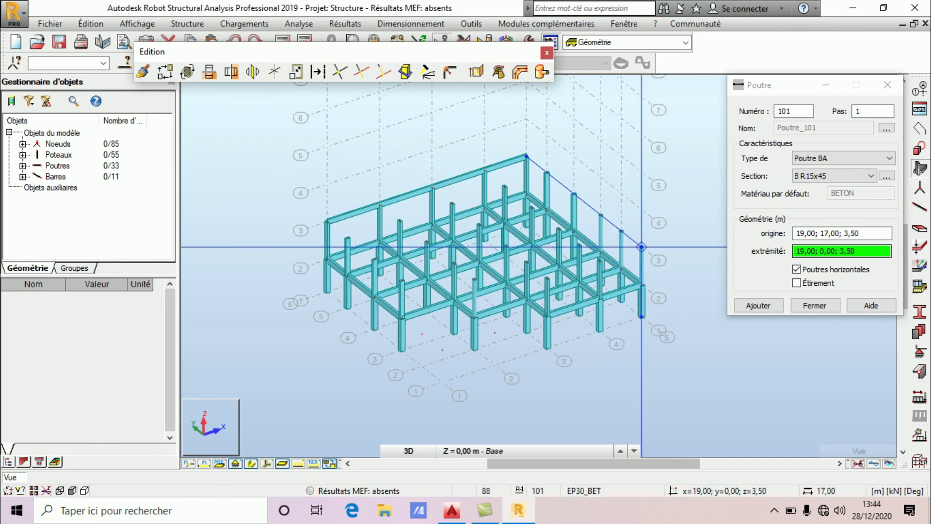
pyautogui.click(641, 246)
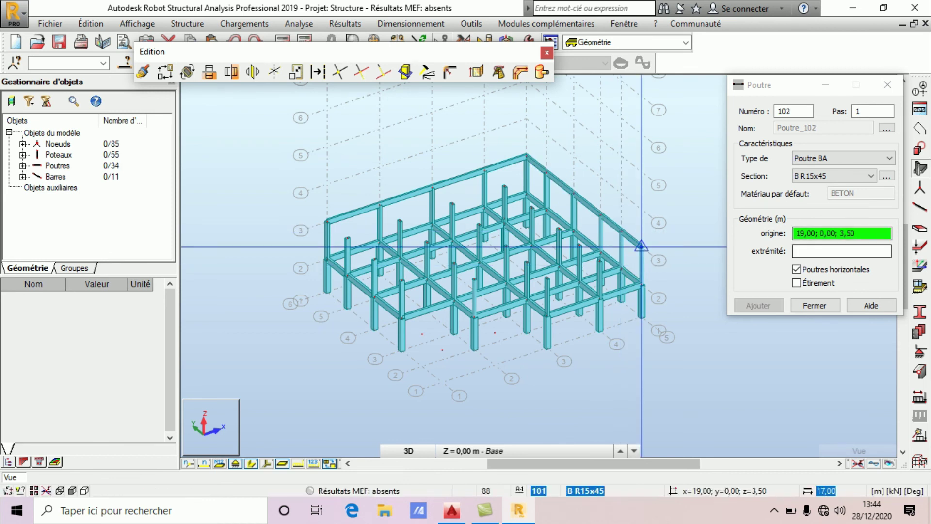
pyautogui.click(792, 306)
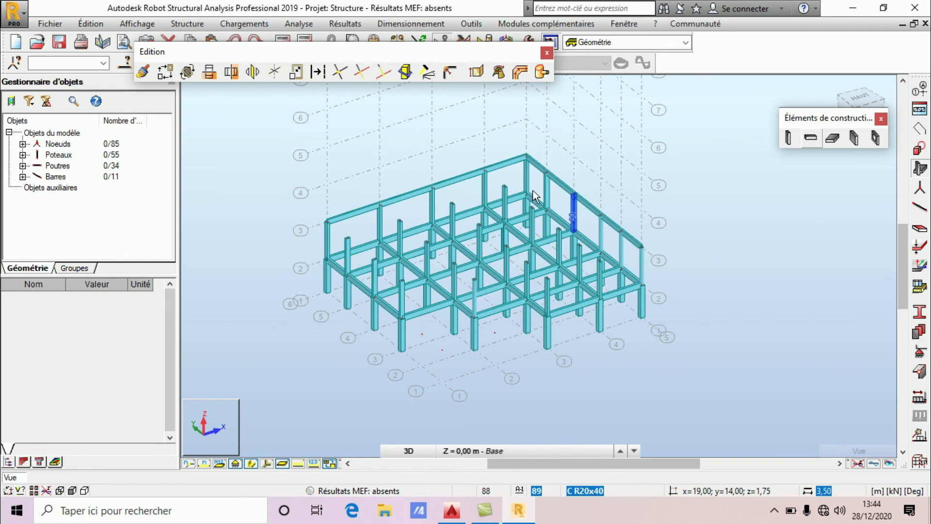
# Copy the upper beam on the x = 19 line by -4 m in X, and copy the result a further -5 m in X.
pyautogui.click(590, 209)
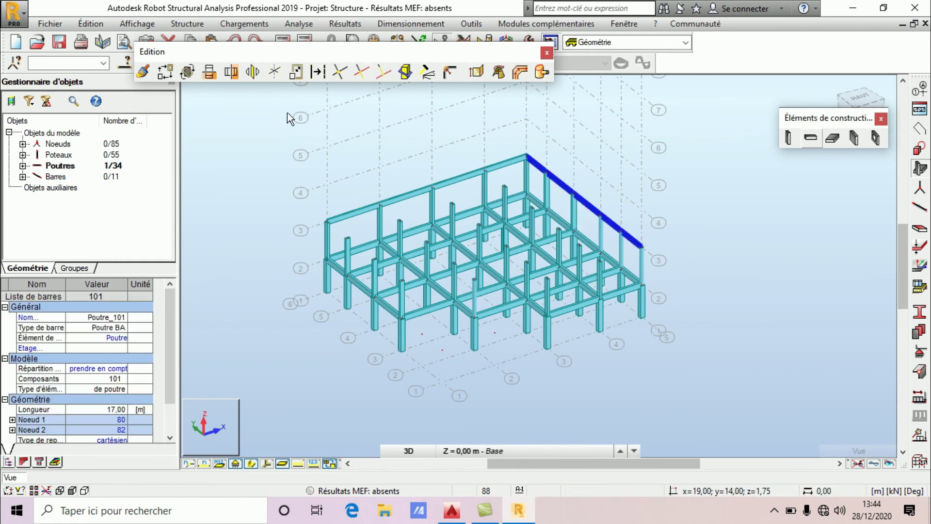
pyautogui.click(169, 74)
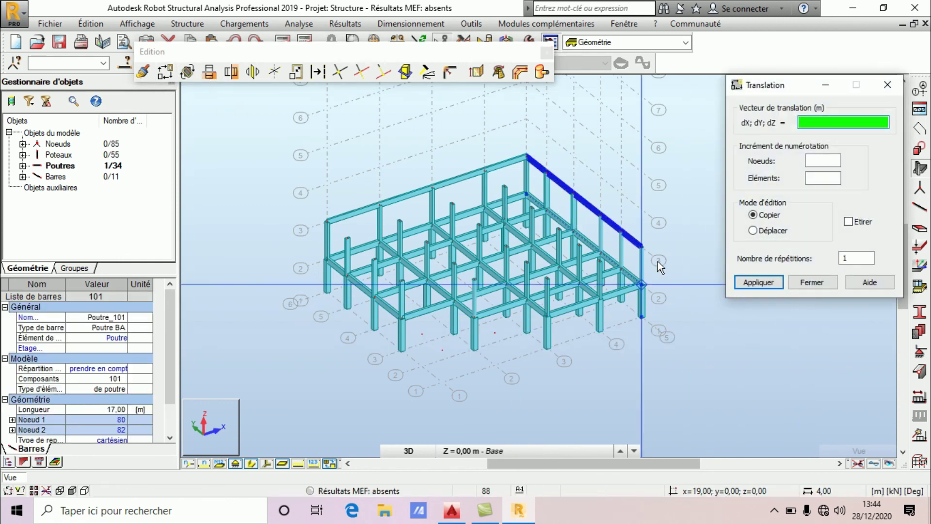
pyautogui.click(643, 247)
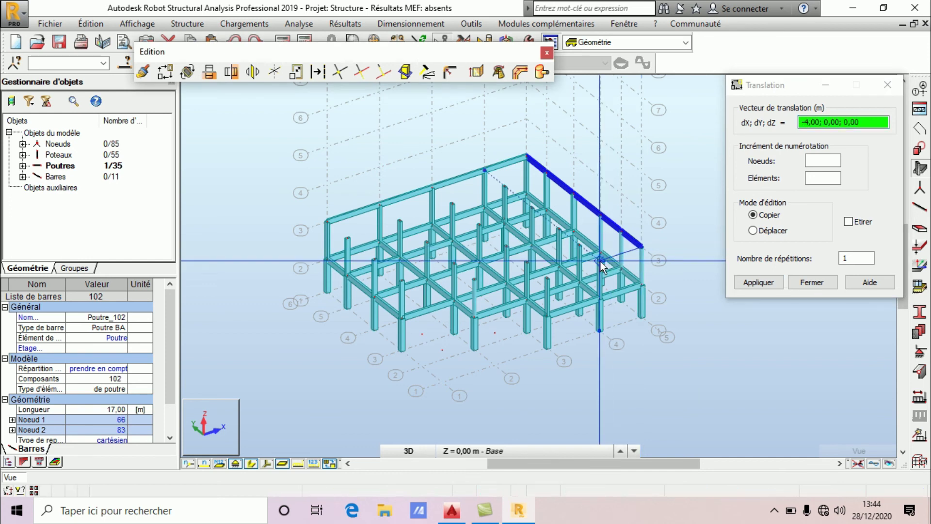
pyautogui.click(602, 263)
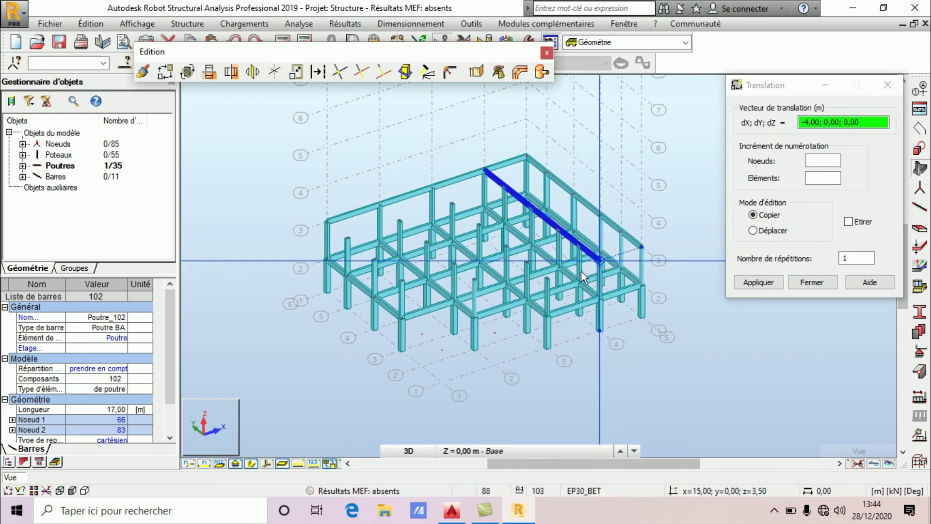
pyautogui.click(548, 279)
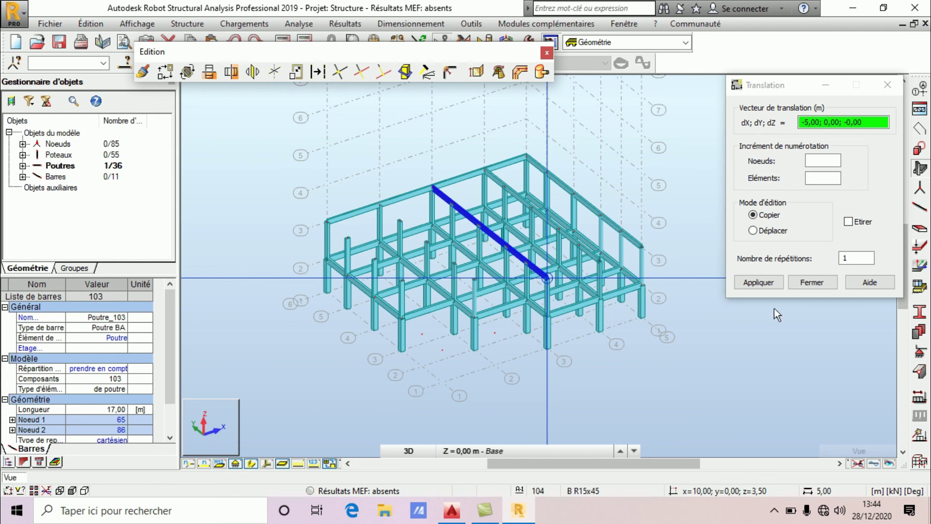
pyautogui.click(816, 283)
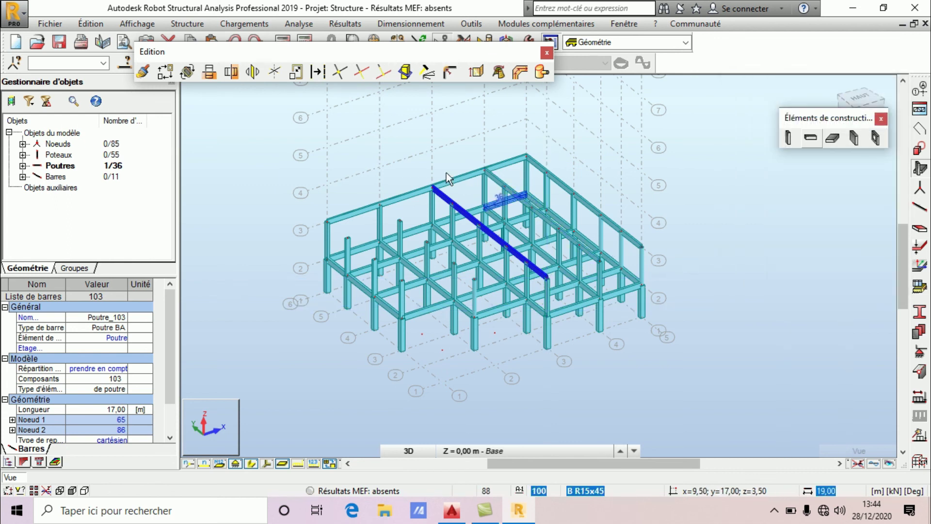
# Copy the 19 m upper beam on the y = 17 line onto the column lines at y = 14, y = 10 and y = 6.
pyautogui.click(459, 185)
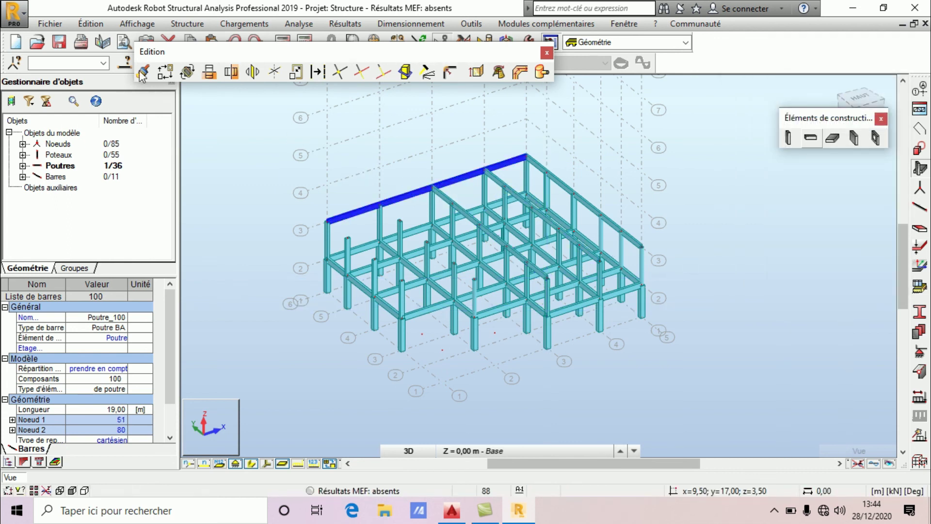
pyautogui.click(165, 72)
pyautogui.click(329, 225)
pyautogui.click(347, 239)
pyautogui.click(348, 239)
pyautogui.click(372, 259)
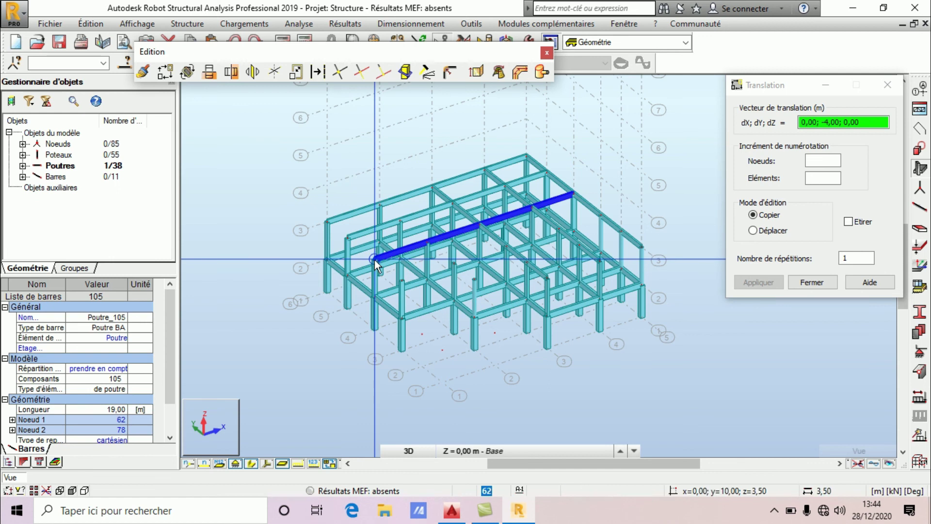
pyautogui.click(400, 280)
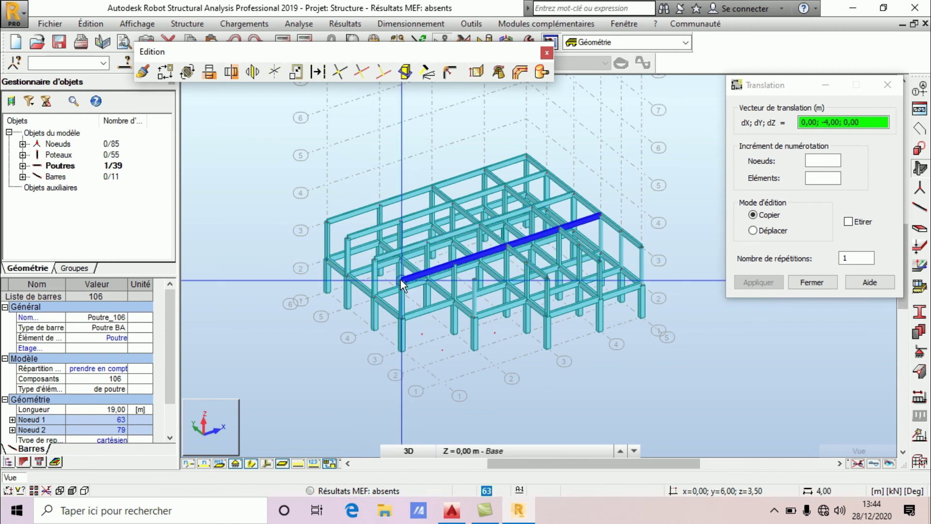
pyautogui.click(821, 289)
pyautogui.scroll(2, 489, 307)
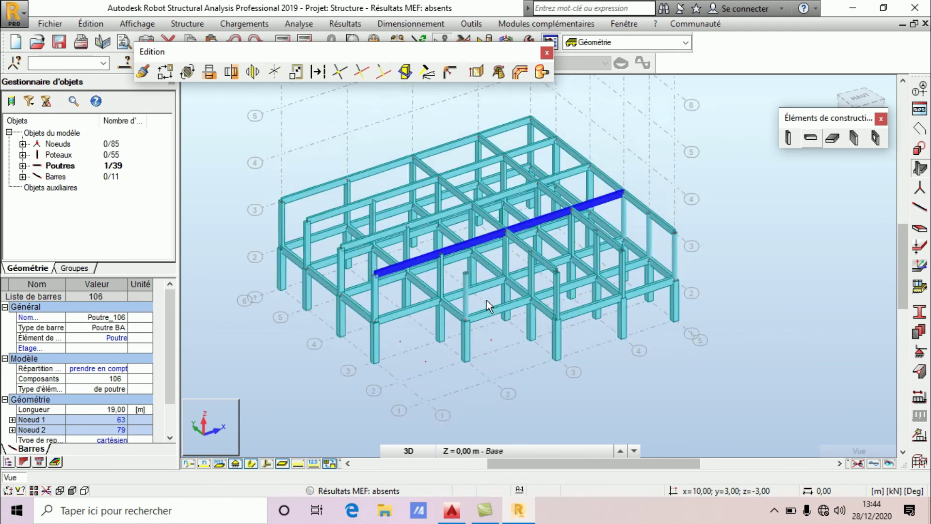
pyautogui.scroll(2, 485, 301)
pyautogui.scroll(-1, 391, 276)
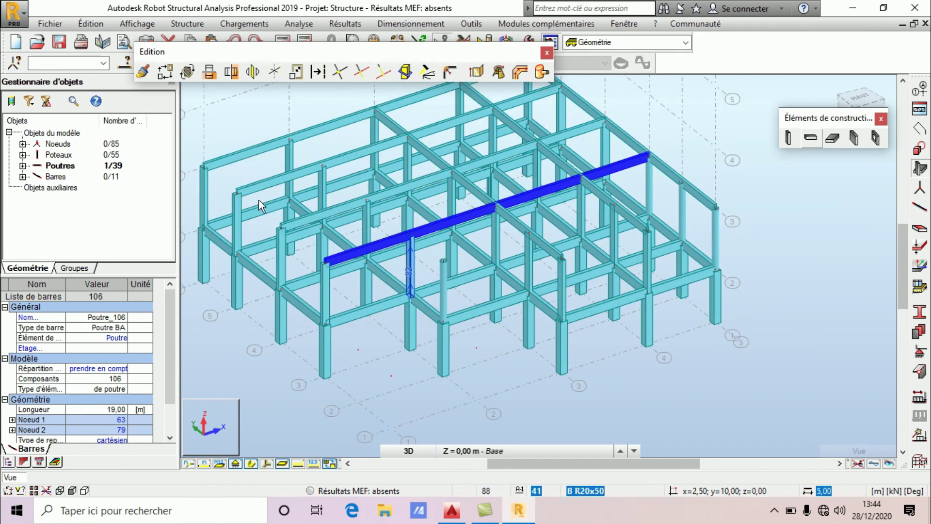
# Draw a Poutre BA beam with section B R15x45 from (0, 17, 3.5) to (0, 6, 3.5).
pyautogui.click(811, 138)
pyautogui.click(205, 168)
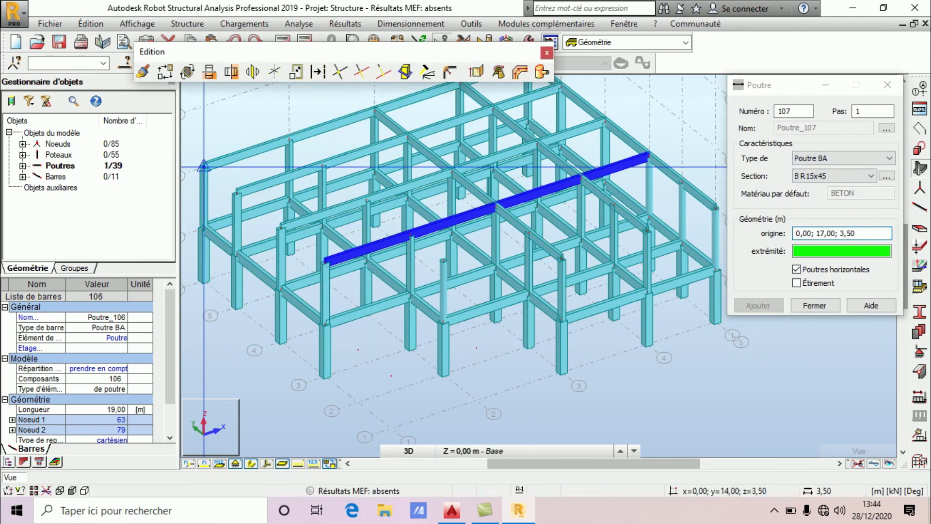
pyautogui.click(324, 262)
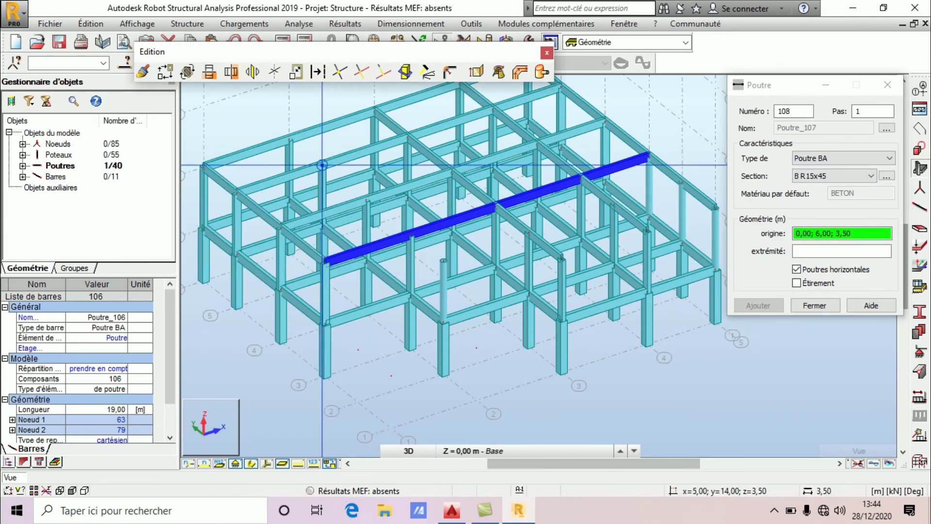
pyautogui.click(290, 139)
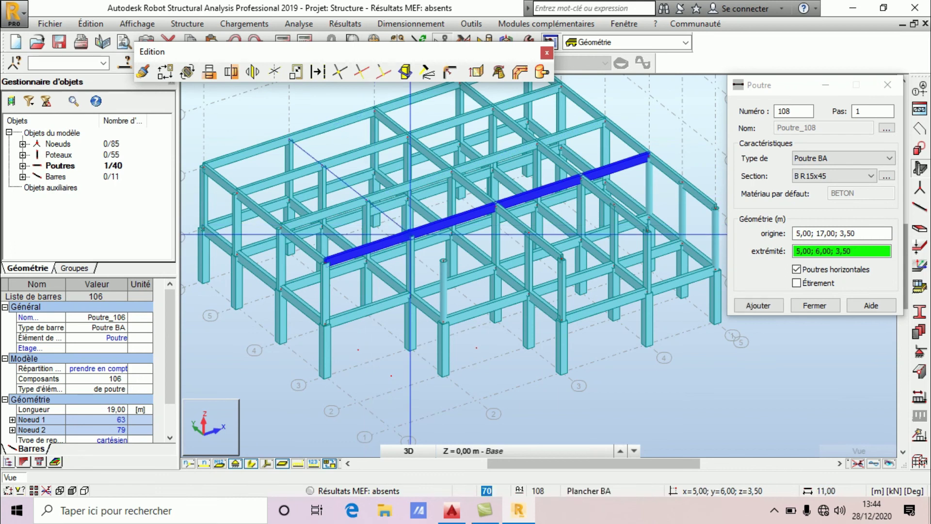
pyautogui.click(451, 167)
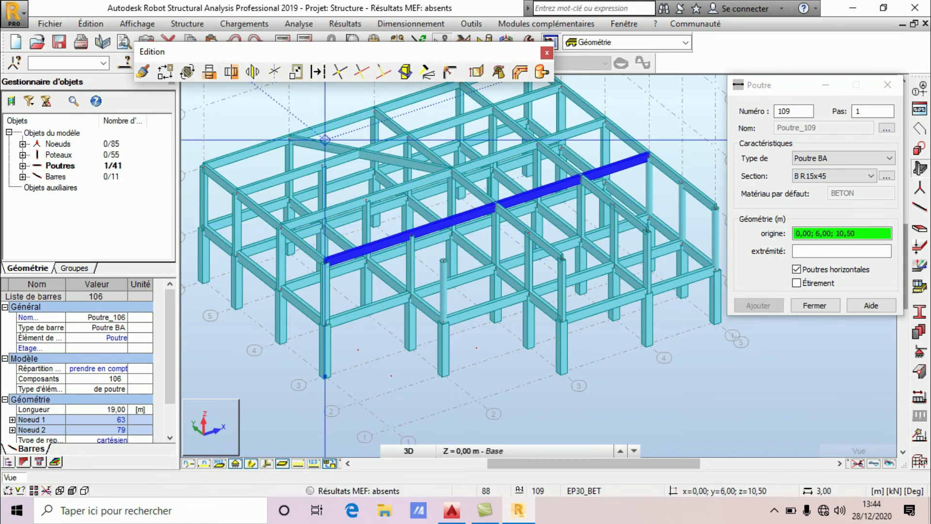
pyautogui.hotkey('ctrl', 'z')
pyautogui.hotkey('ctrl', 'z')
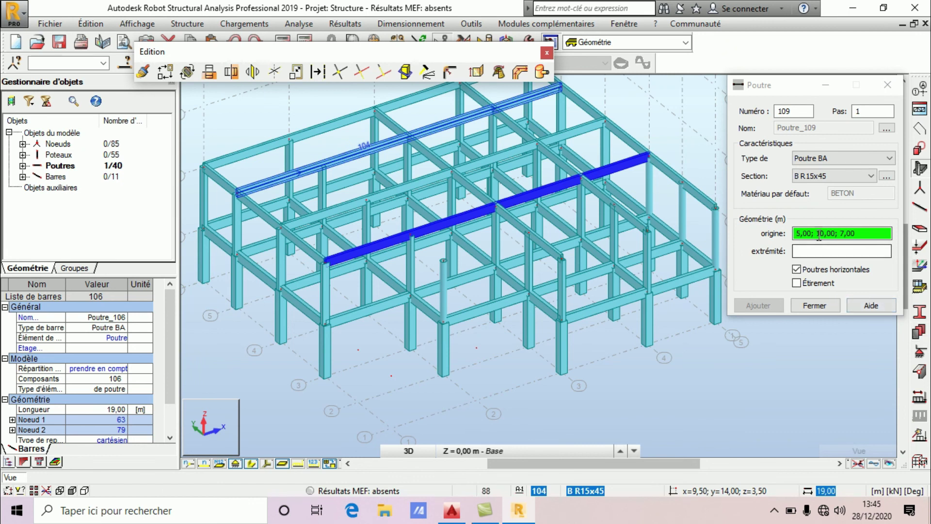
# Draw B R15x45 beams from (5, 17, 3.5) to (5, 3, 3.5) and from (5, 3, 3.5) to (19, 3, 3.5).
pyautogui.click(289, 139)
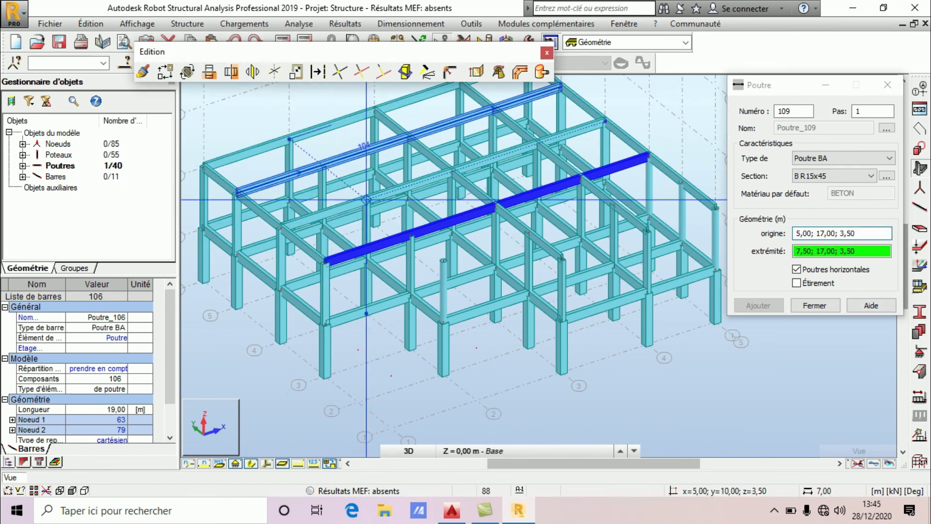
pyautogui.click(444, 260)
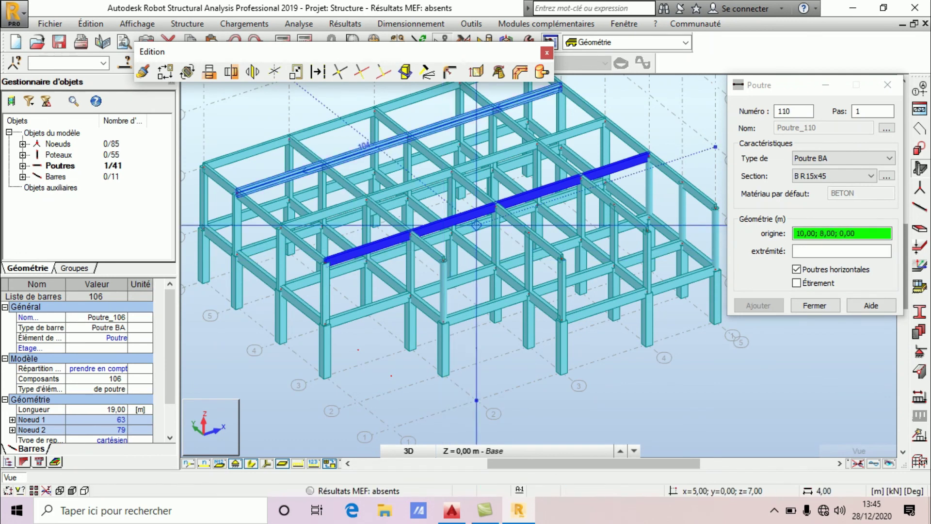
pyautogui.click(443, 260)
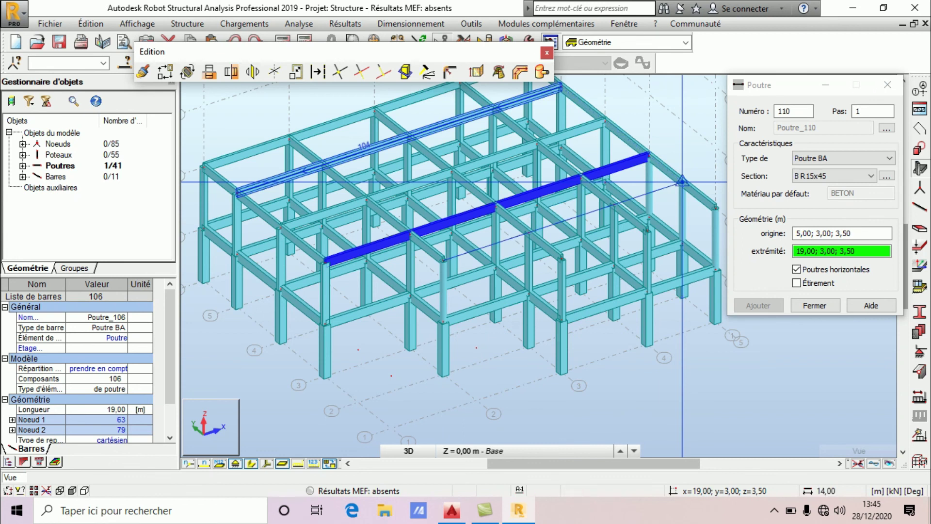
pyautogui.click(682, 182)
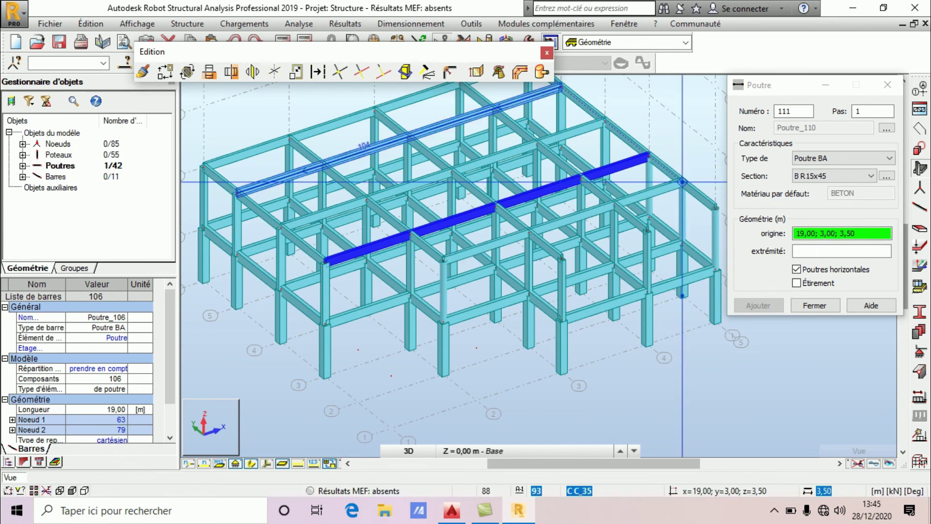
# Draw the front edge B R15x45 beam from (19, 0, 3.5) to (10, 0, 3.5) and finish adding beams.
pyautogui.click(716, 207)
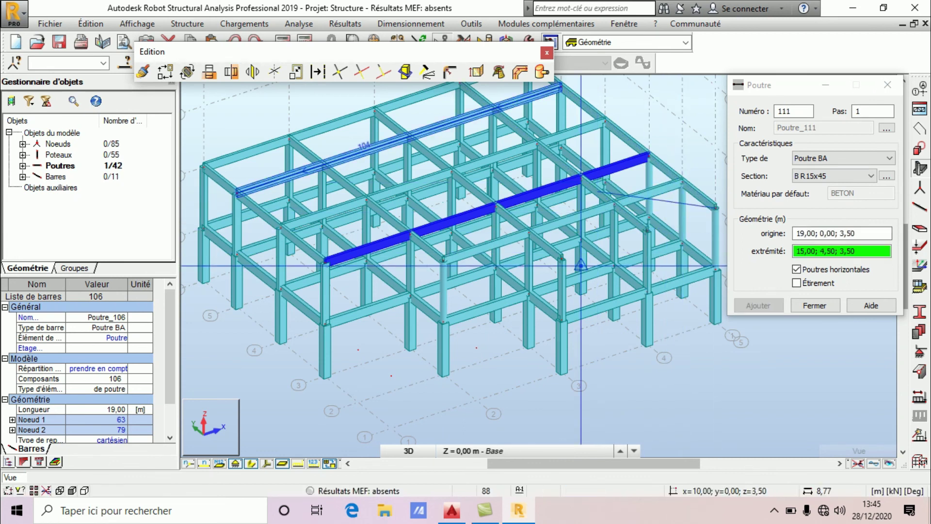
pyautogui.click(562, 258)
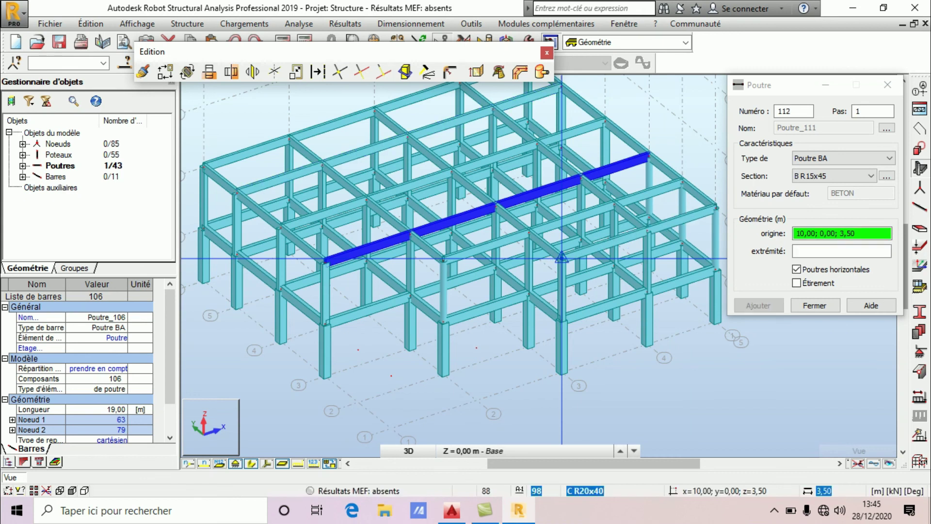
pyautogui.click(811, 311)
# Select the entire structure, split its bars at their crossings with Intersection, and clear the selection.
pyautogui.scroll(-1, 685, 279)
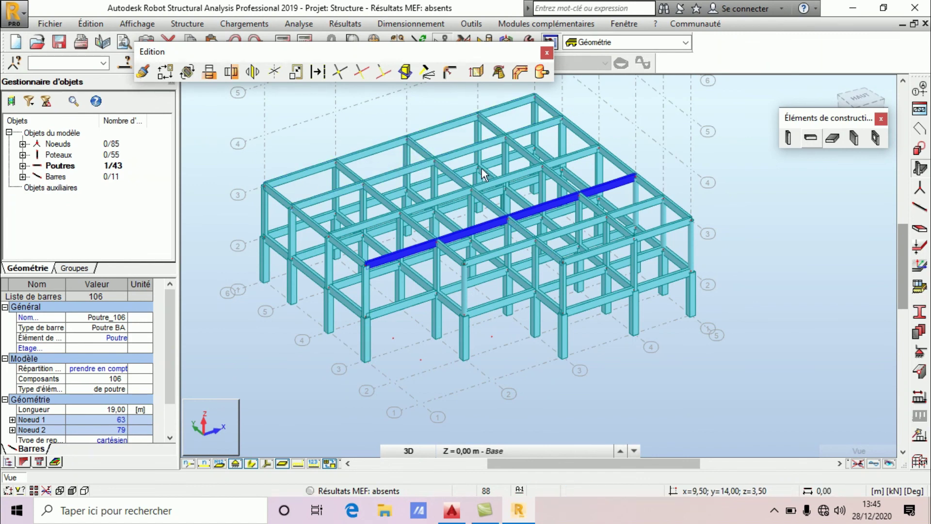
pyautogui.scroll(-1, 482, 167)
pyautogui.click(689, 296)
pyautogui.moveTo(513, 208); pyautogui.dragTo(293, 94)
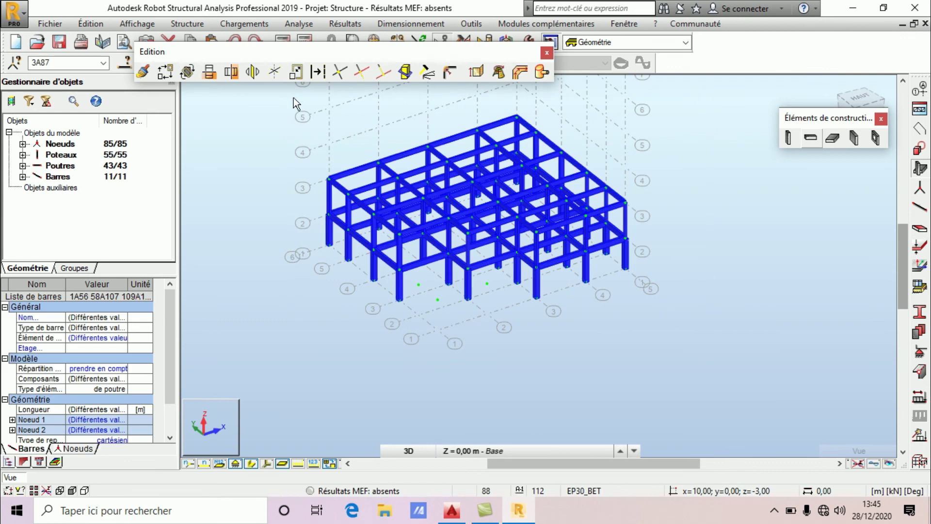
pyautogui.click(339, 73)
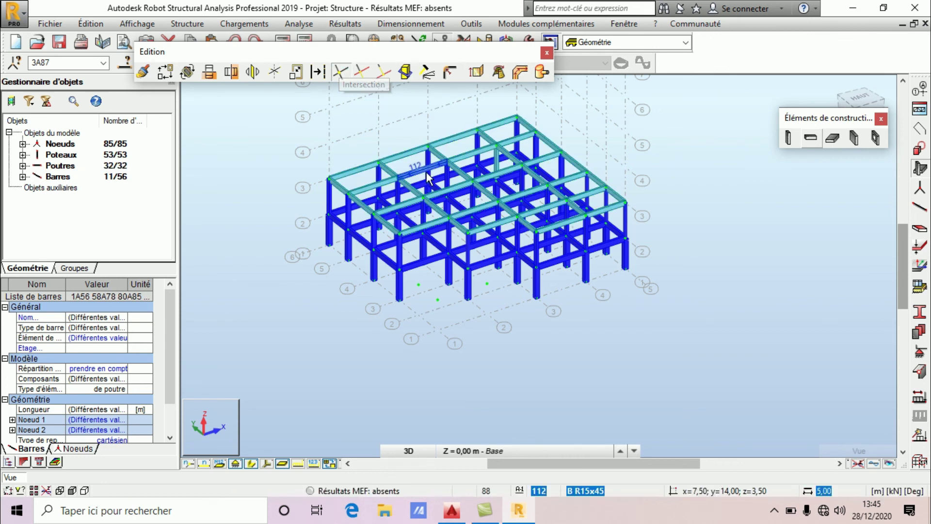
pyautogui.scroll(3, 432, 129)
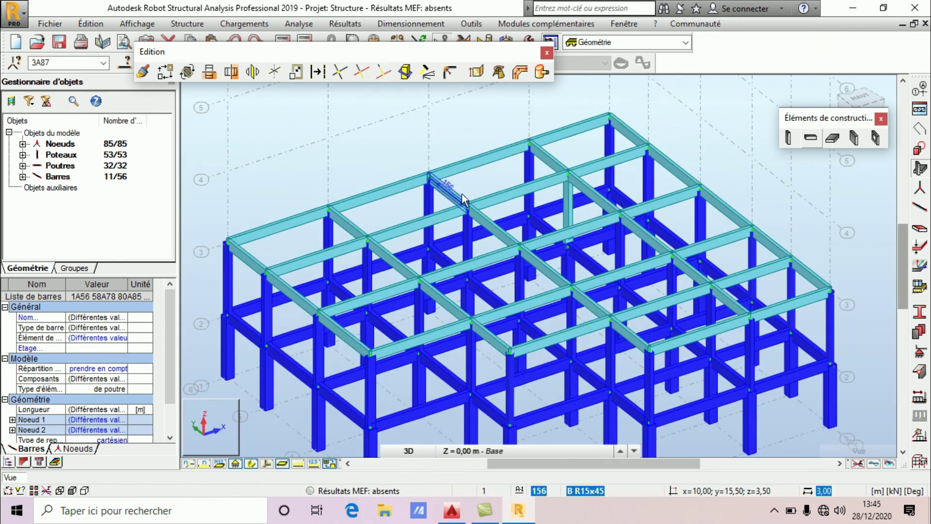
pyautogui.scroll(1, 676, 198)
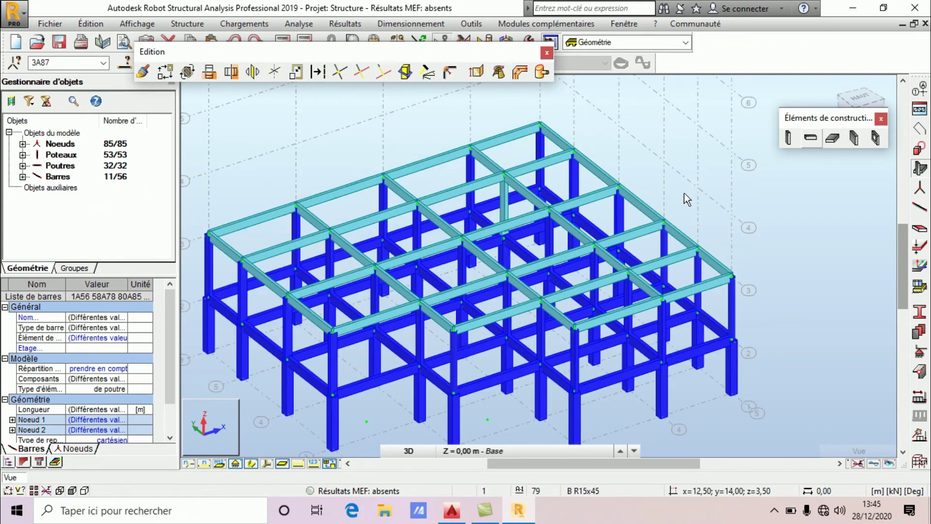
pyautogui.rightClick(691, 184)
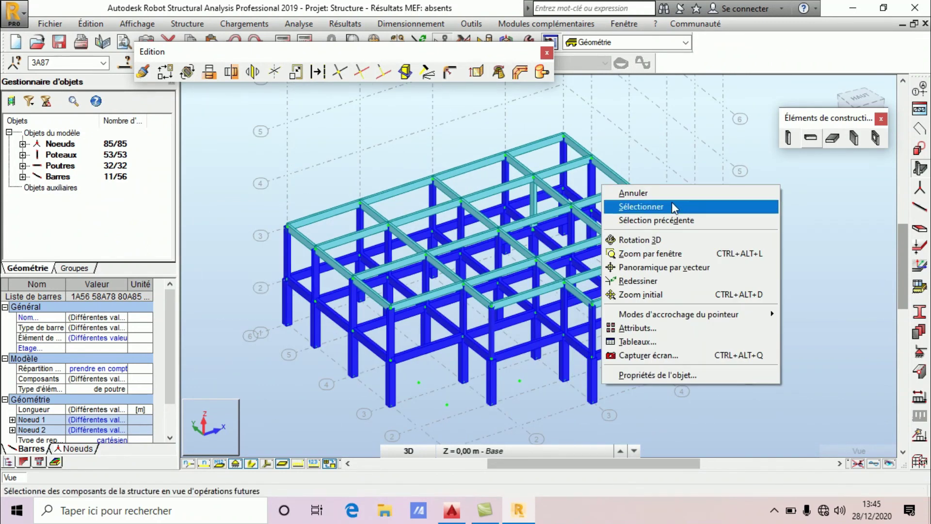
pyautogui.click(671, 199)
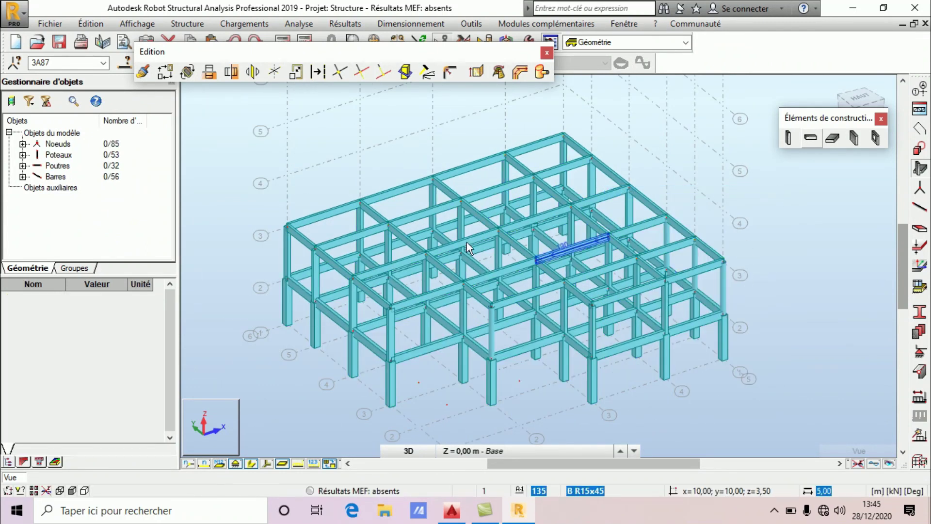
pyautogui.scroll(1, 463, 250)
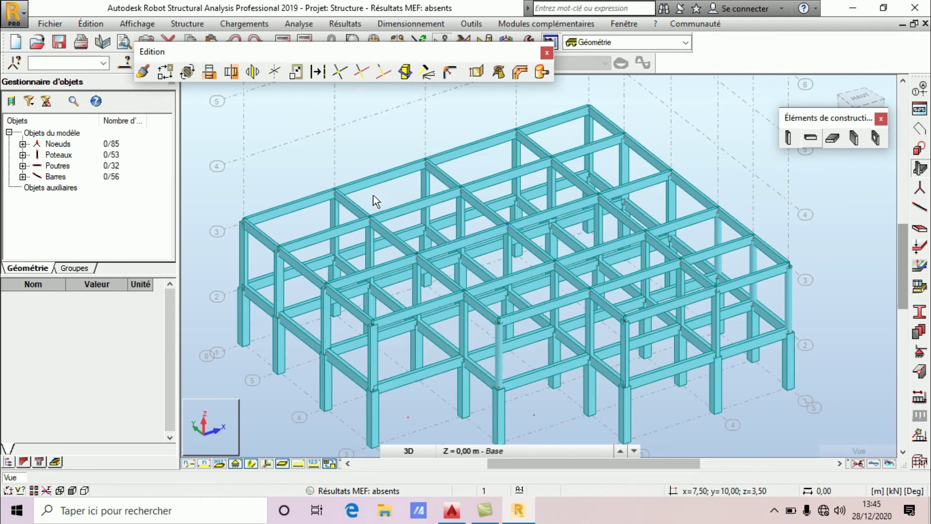
pyautogui.scroll(-3, 373, 195)
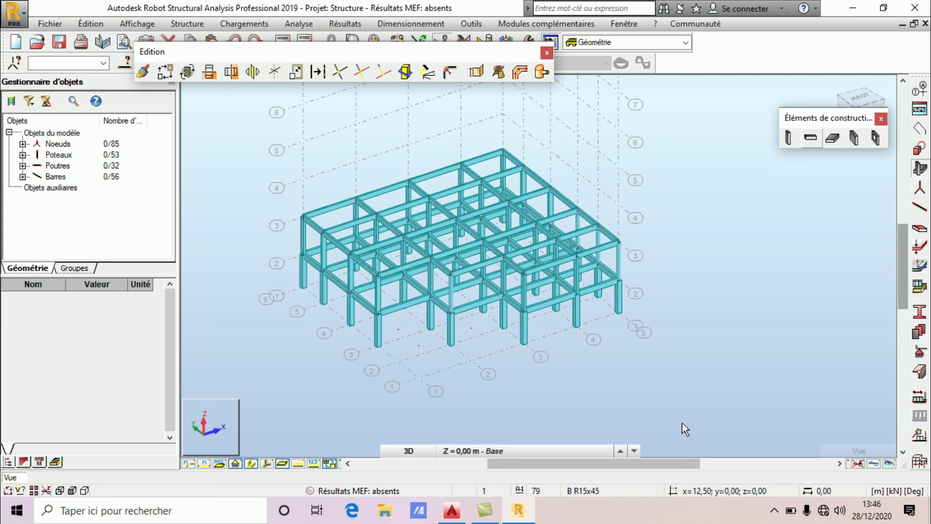
pyautogui.click(775, 509)
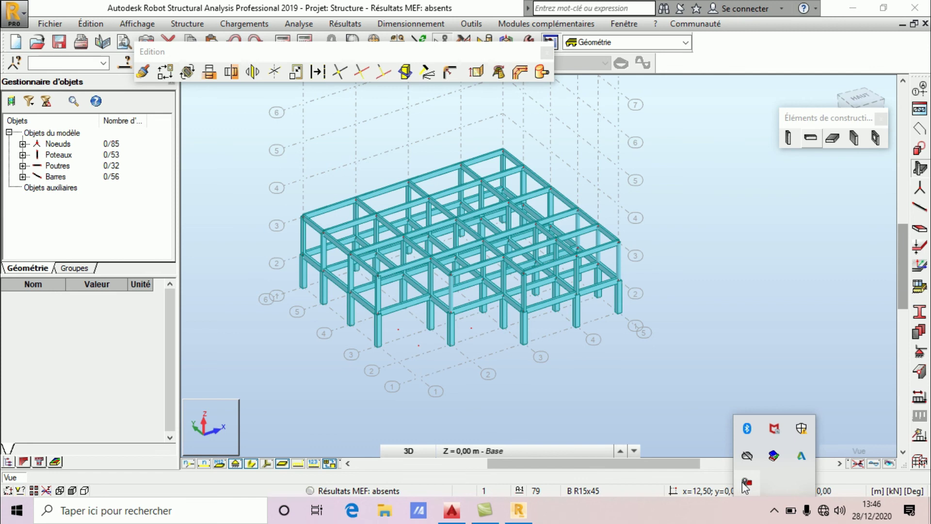
pyautogui.click(748, 483)
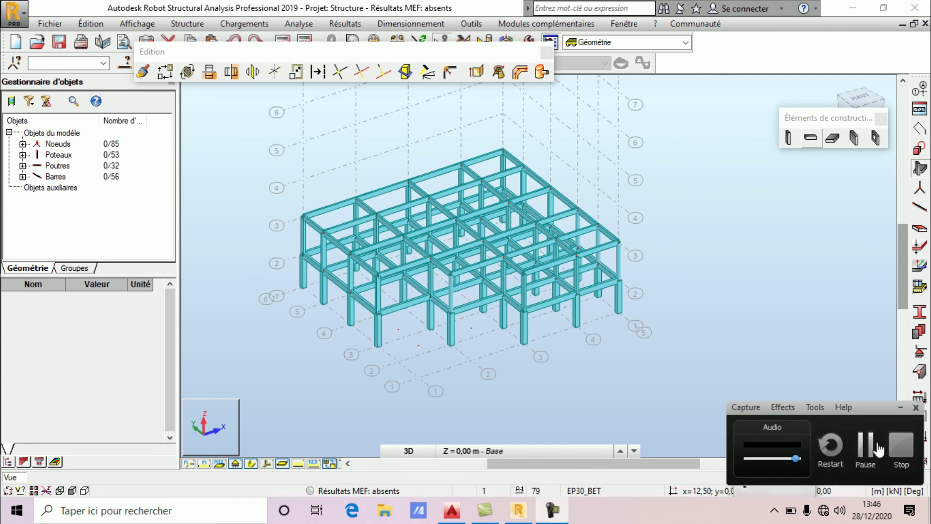
pyautogui.click(900, 444)
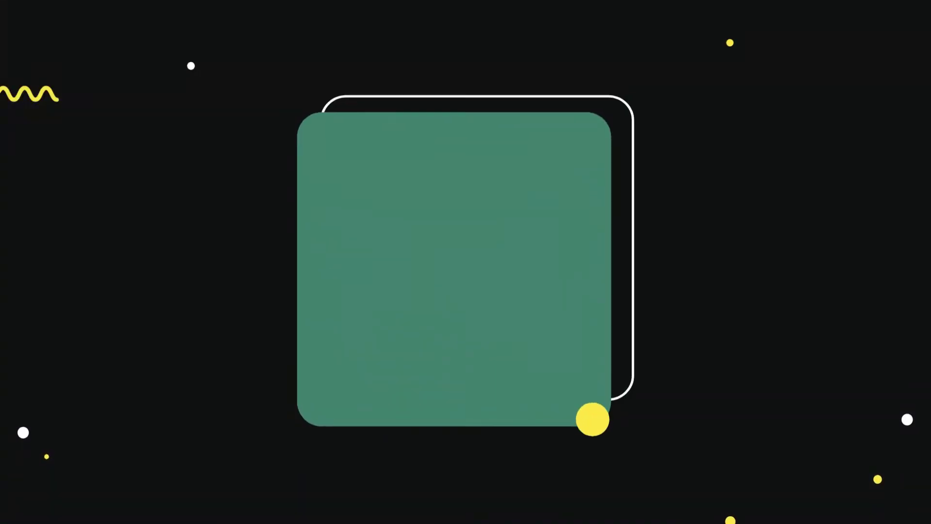